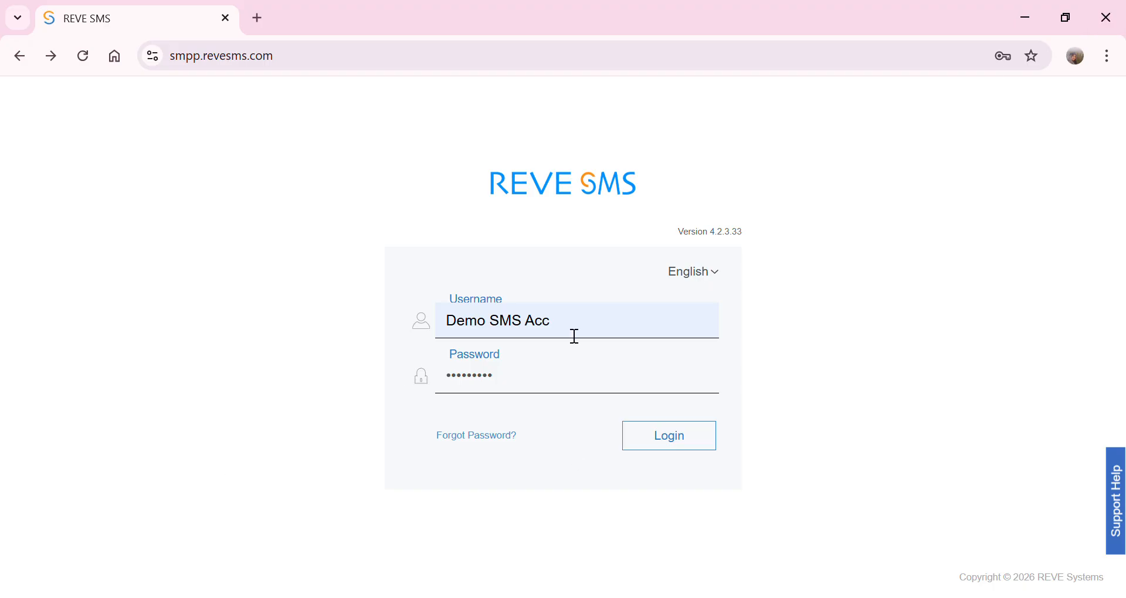
# - Log in to the REVE SMS demo account at smpp.revesms.com with the filled-in username and password
pyautogui.doubleClick(466, 323)
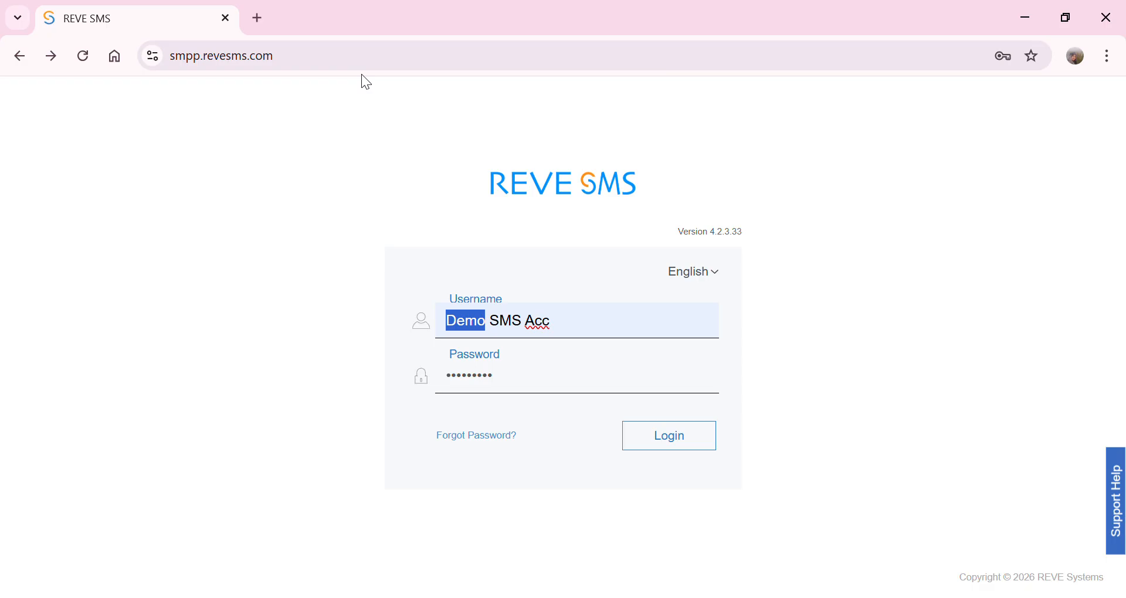
pyautogui.click(263, 69)
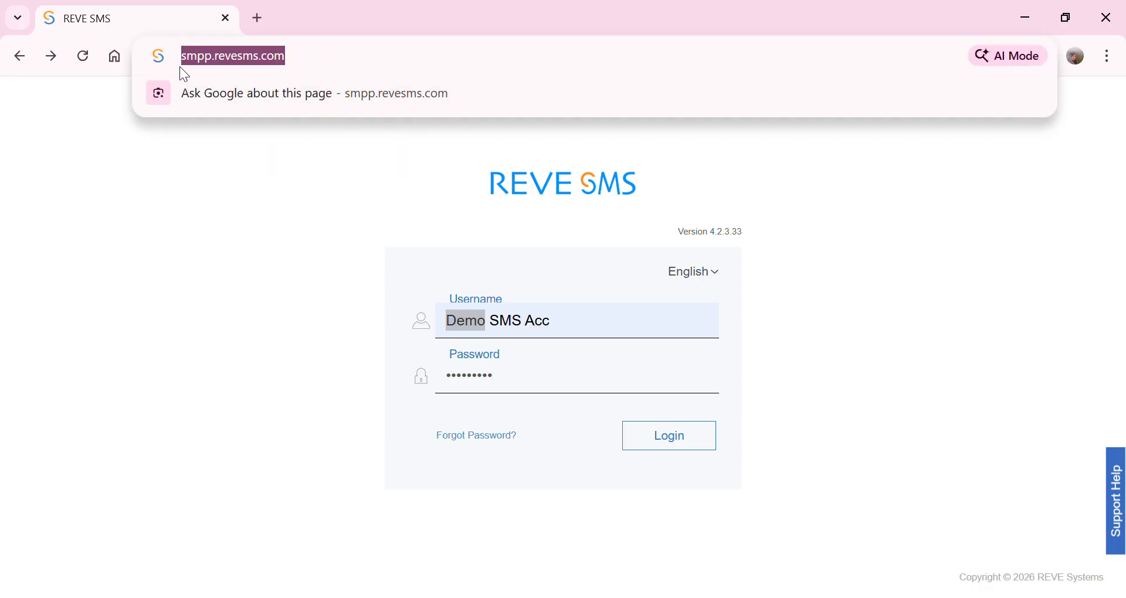
pyautogui.click(305, 64)
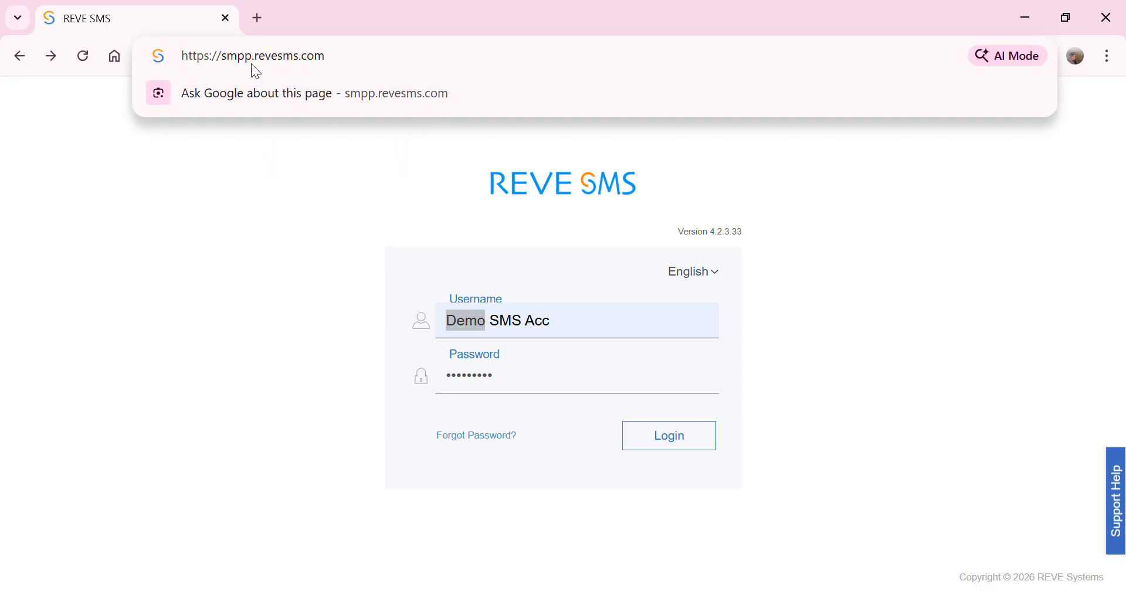
pyautogui.click(553, 324)
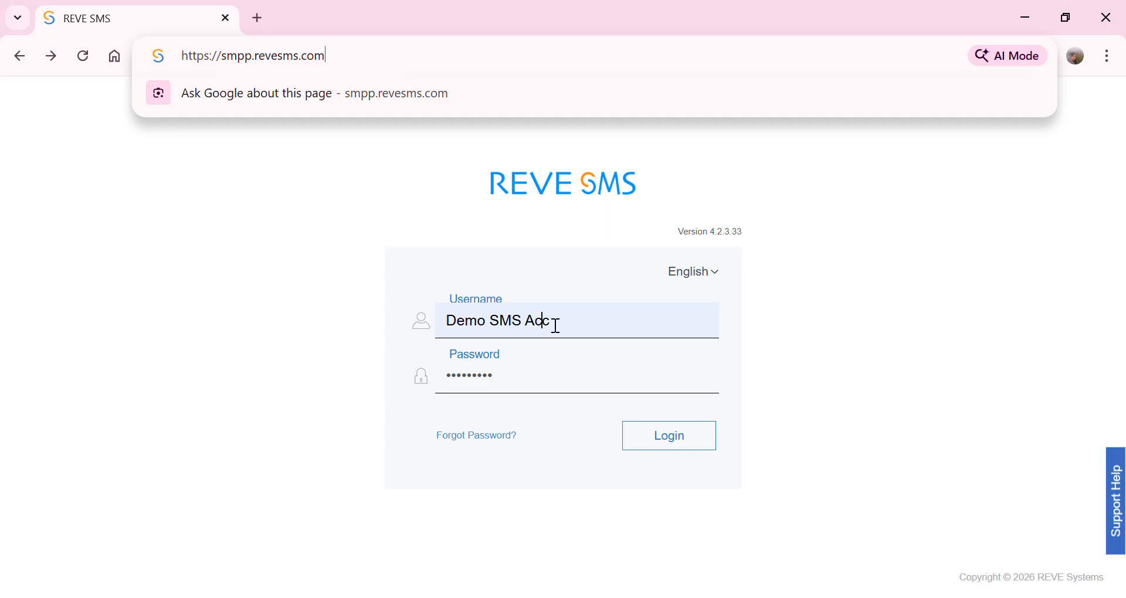
pyautogui.moveTo(448, 326); pyautogui.dragTo(561, 327)
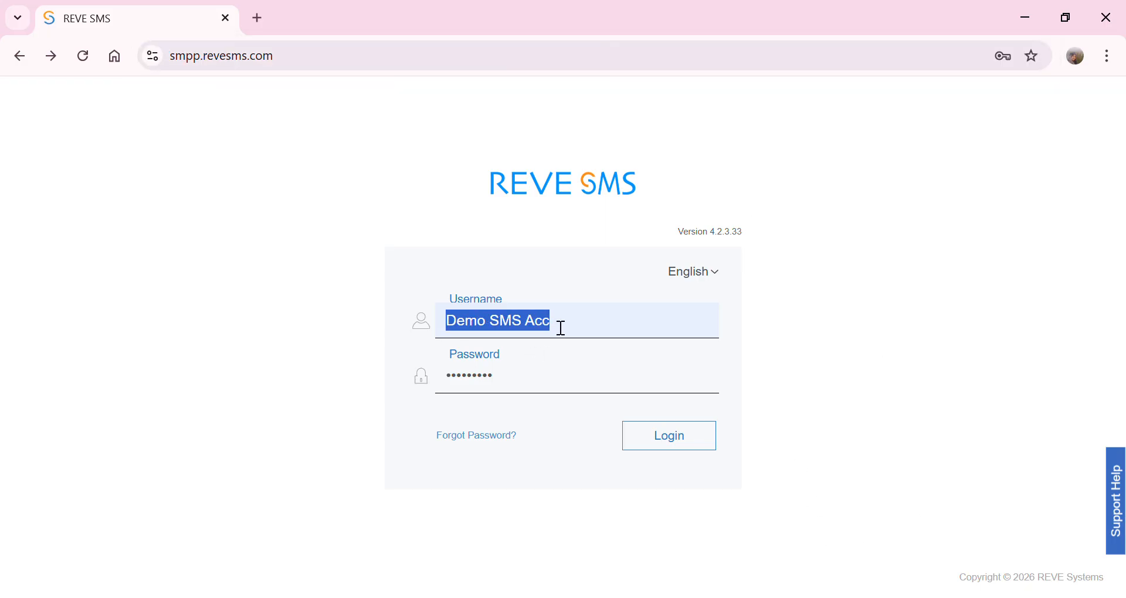
pyautogui.click(501, 385)
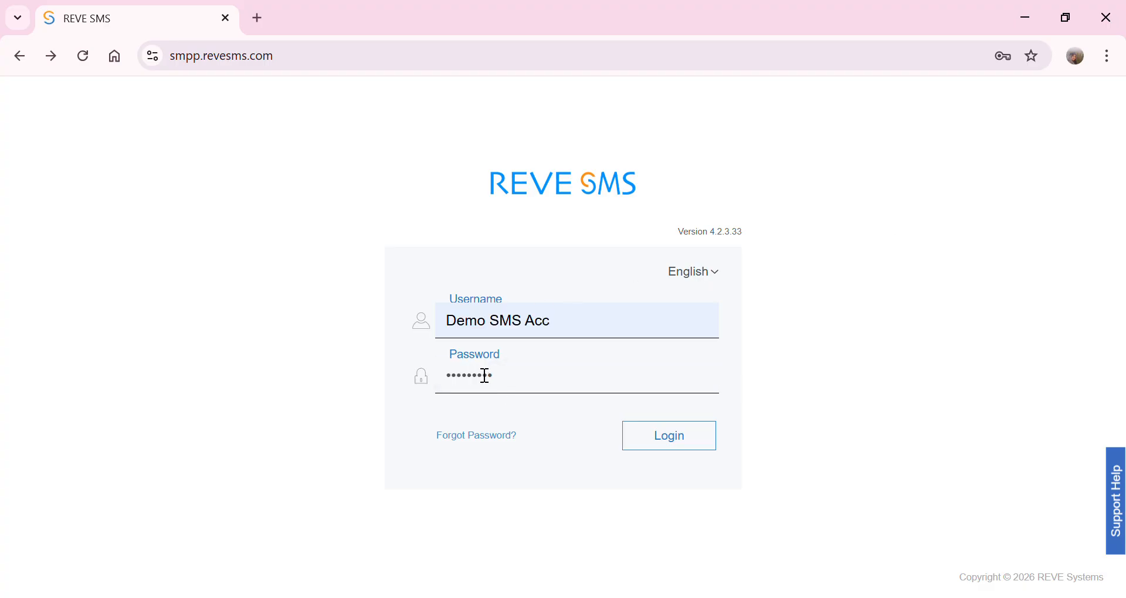
pyautogui.click(683, 445)
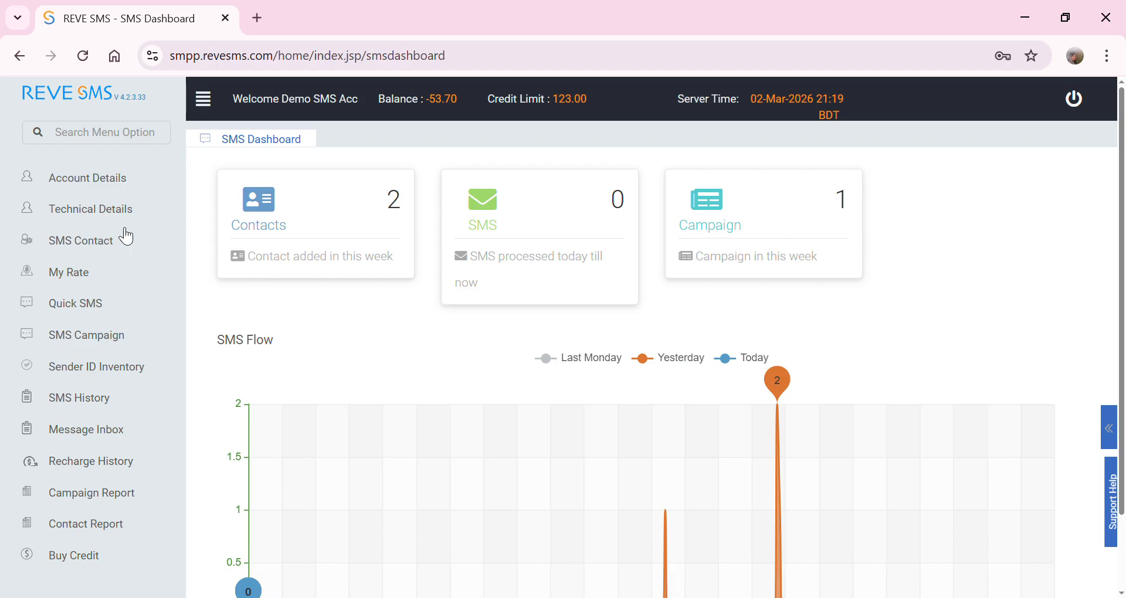
# - Review the dashboard's SMS Flow chart, then open Account Details for editing
pyautogui.scroll(-2, 644, 450)
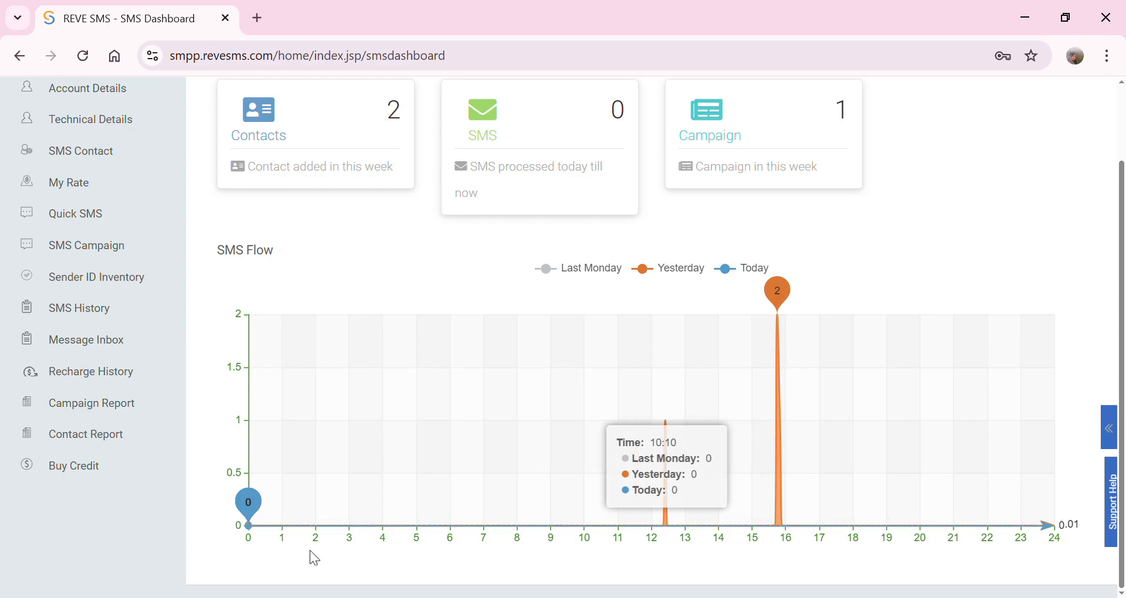
pyautogui.scroll(2, 212, 290)
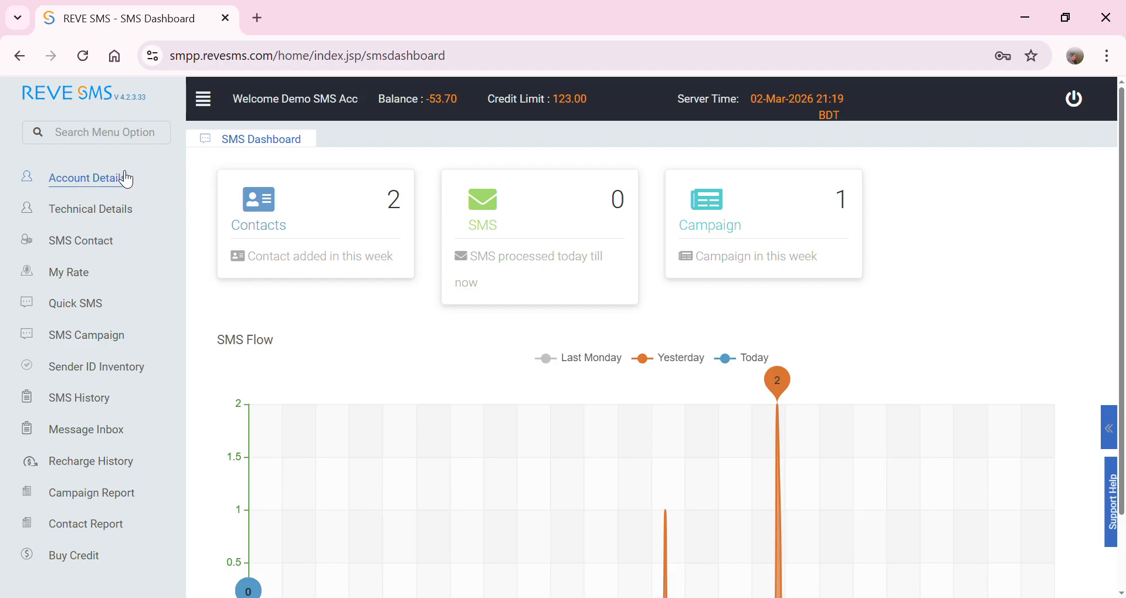
pyautogui.click(92, 183)
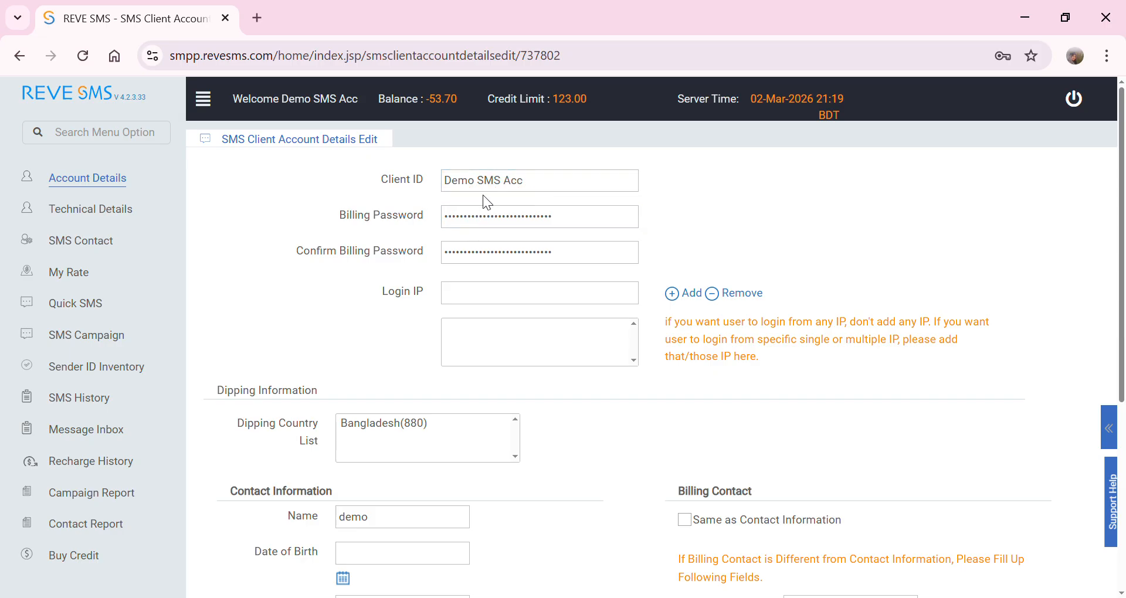
pyautogui.click(493, 229)
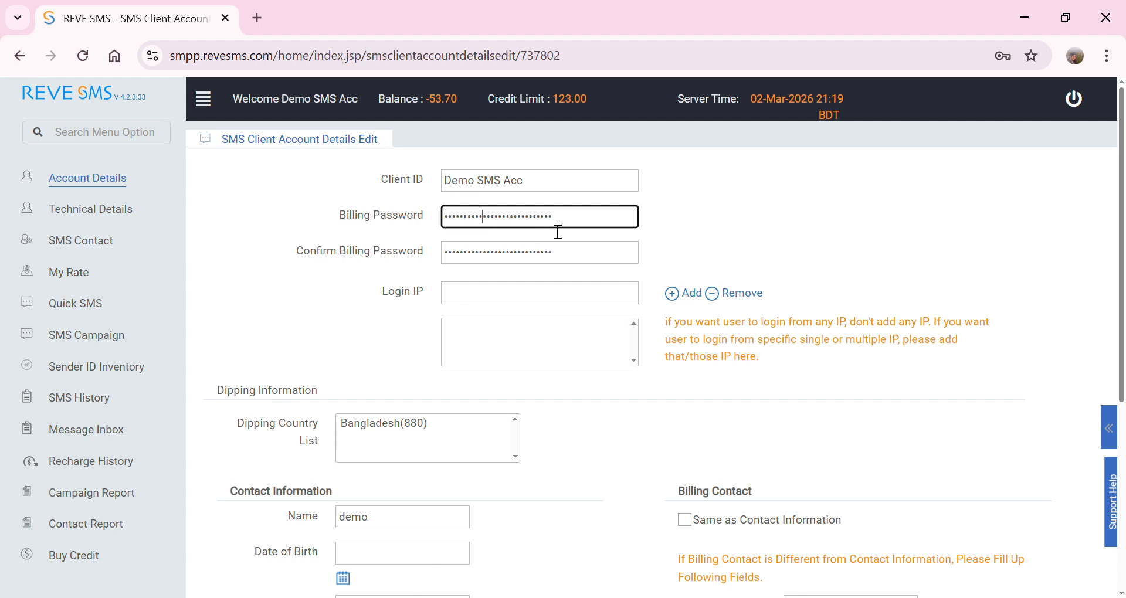
pyautogui.moveTo(565, 229); pyautogui.dragTo(456, 229)
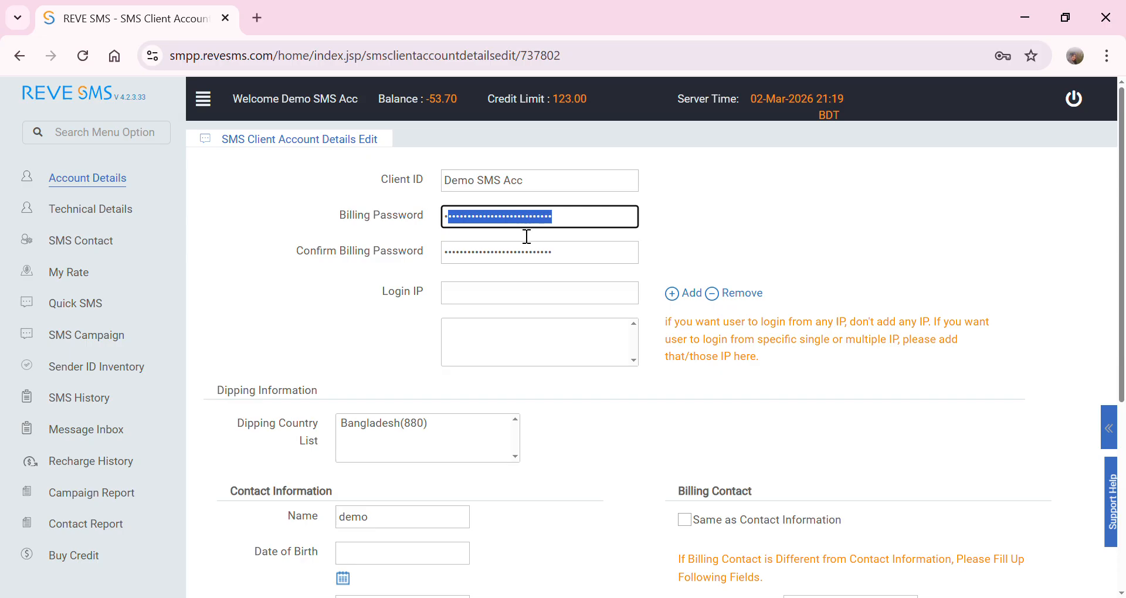
pyautogui.click(570, 228)
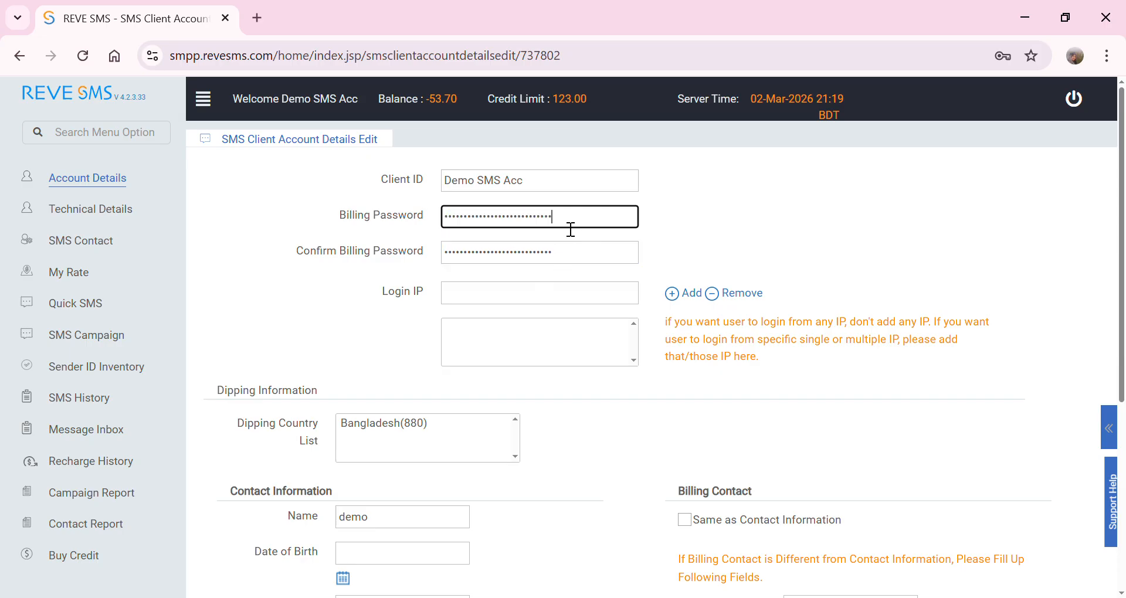
pyautogui.moveTo(541, 258); pyautogui.dragTo(417, 258)
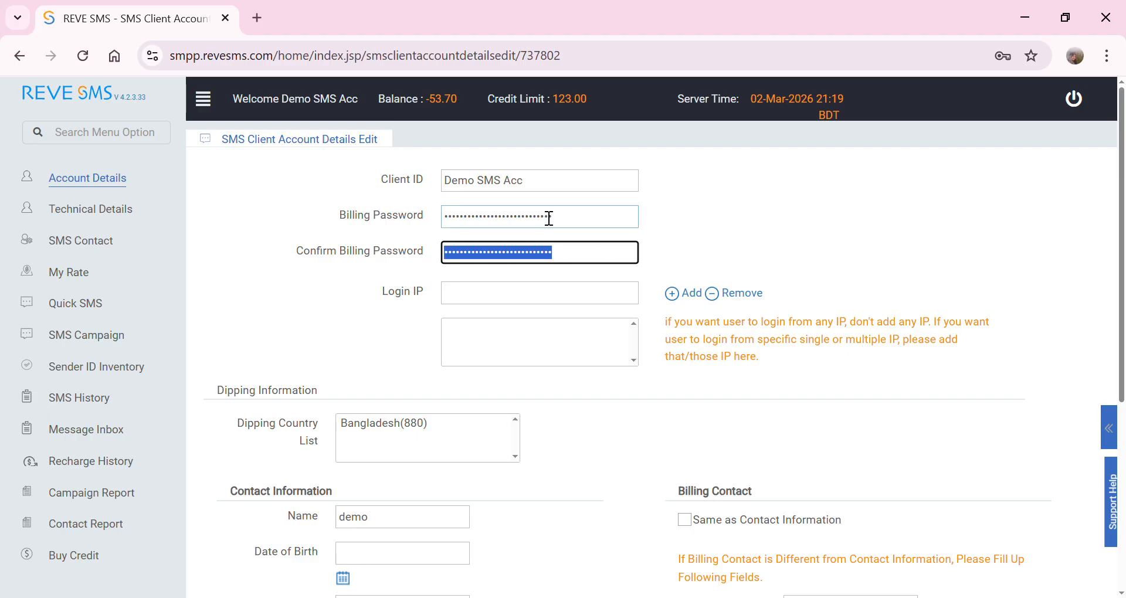
pyautogui.scroll(-5, 528, 462)
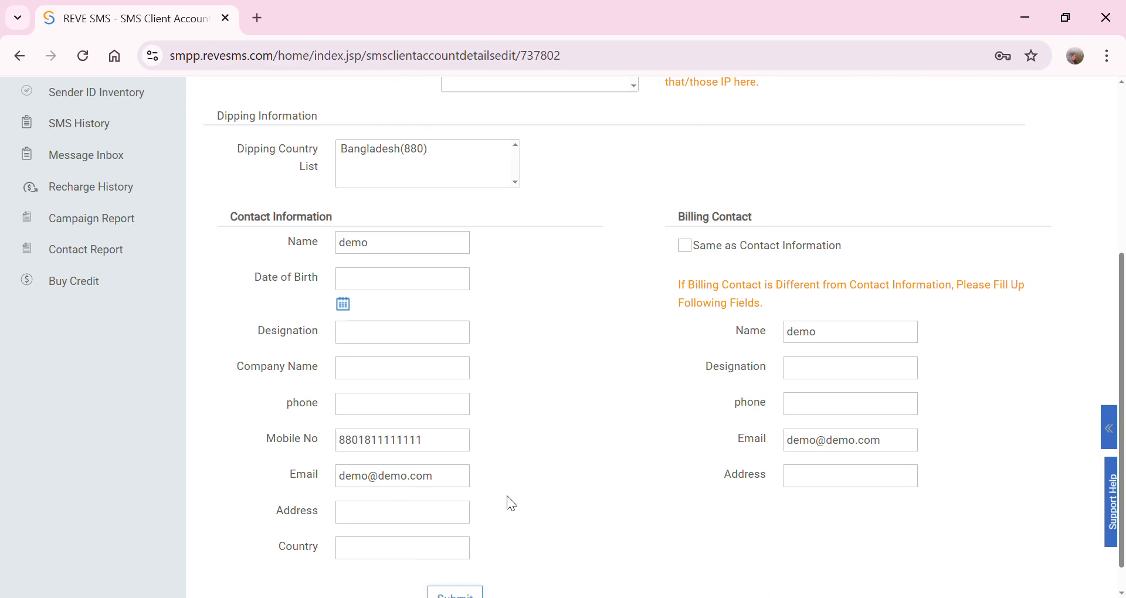
pyautogui.click(452, 565)
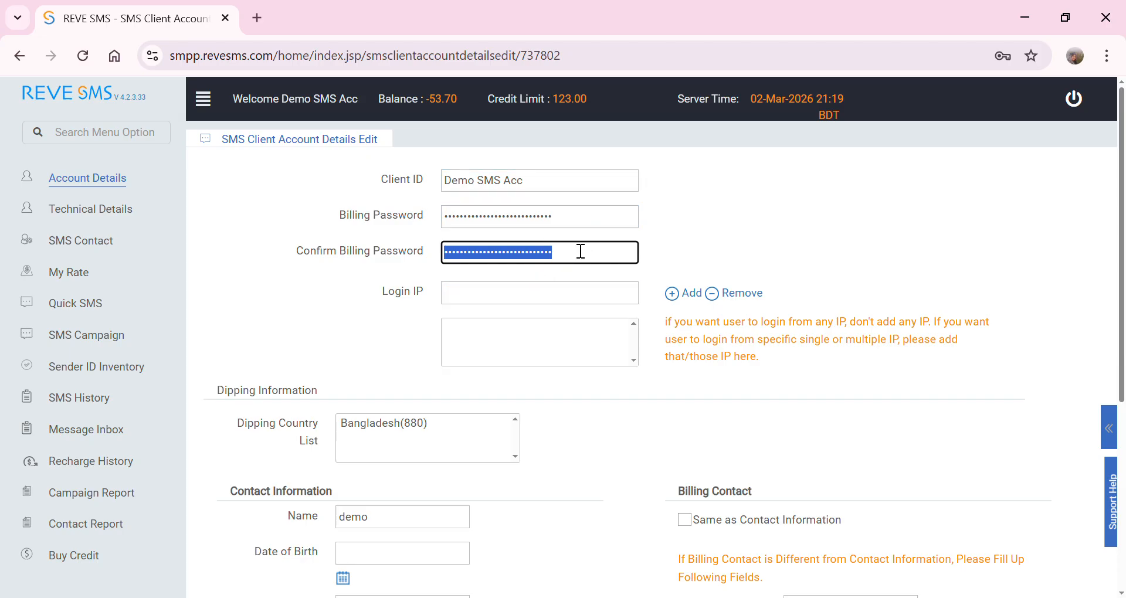
pyautogui.click(579, 223)
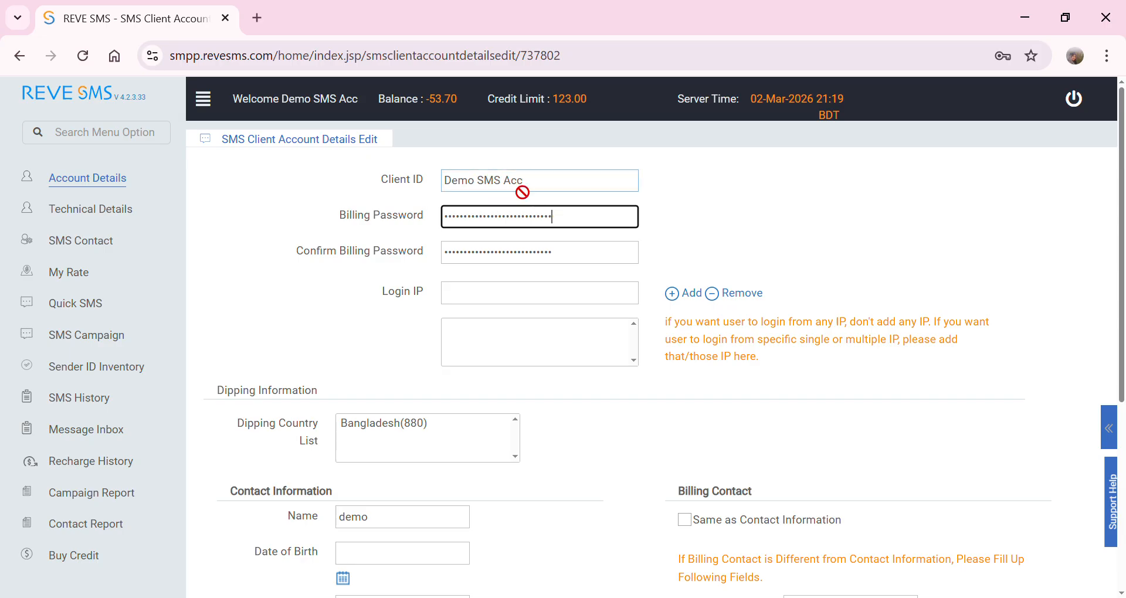
pyautogui.click(501, 182)
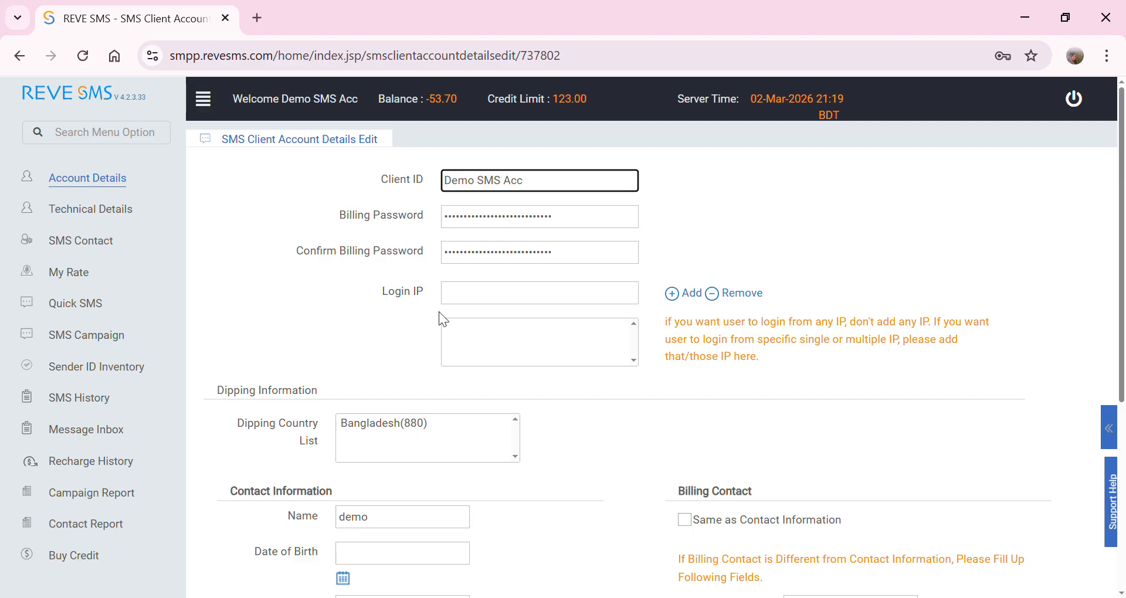
pyautogui.click(481, 307)
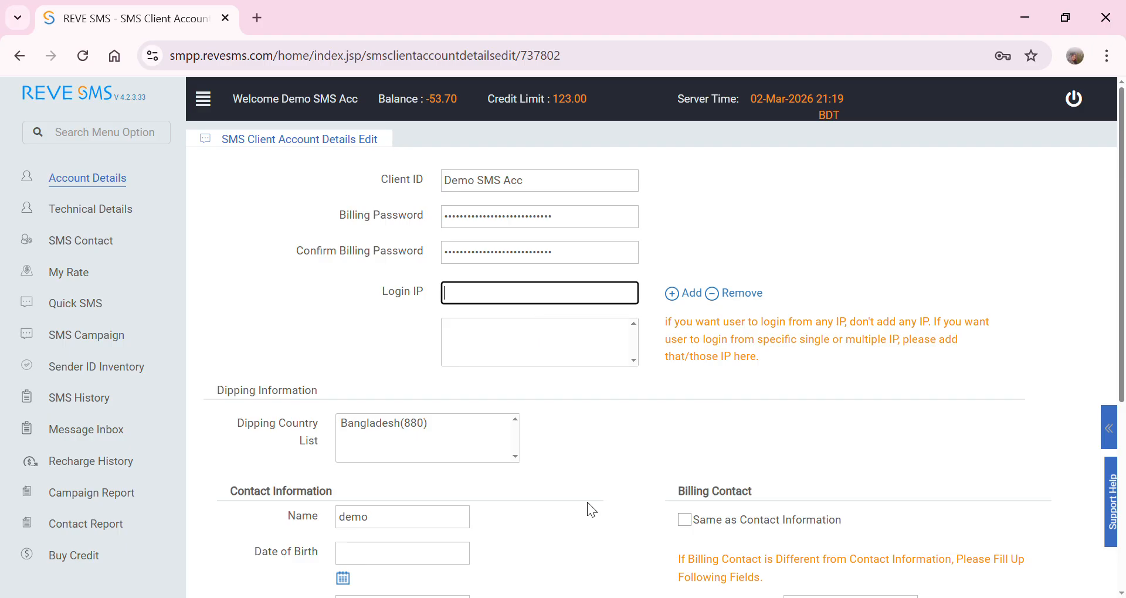
# - Add login IPs 1.1.1.1 and 2.2.2.2 and submit the account details
pyautogui.click(476, 350)
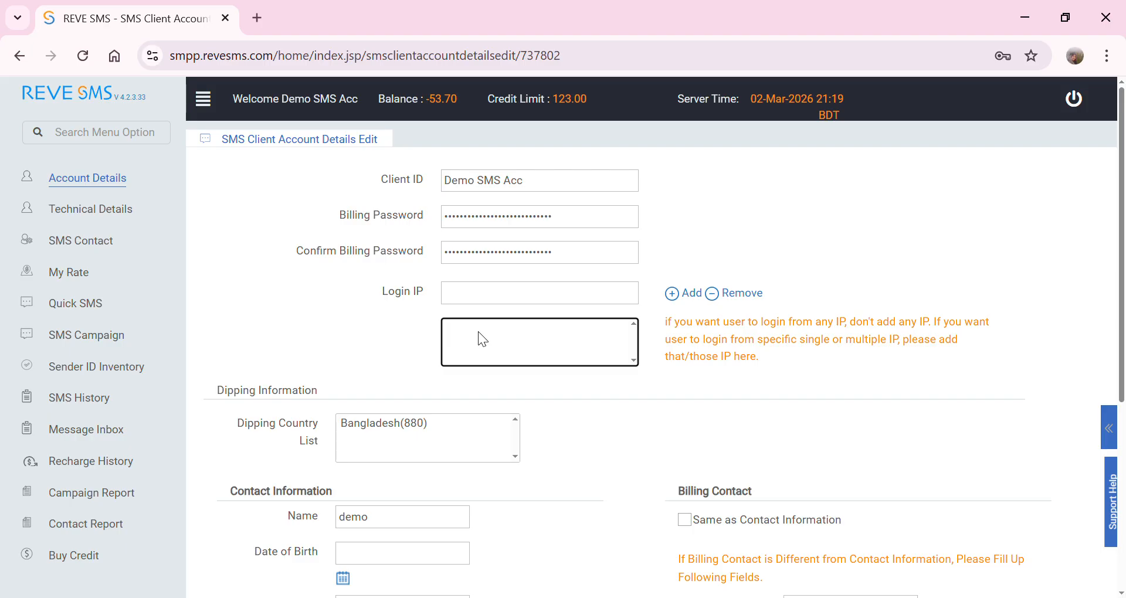
pyautogui.click(507, 300)
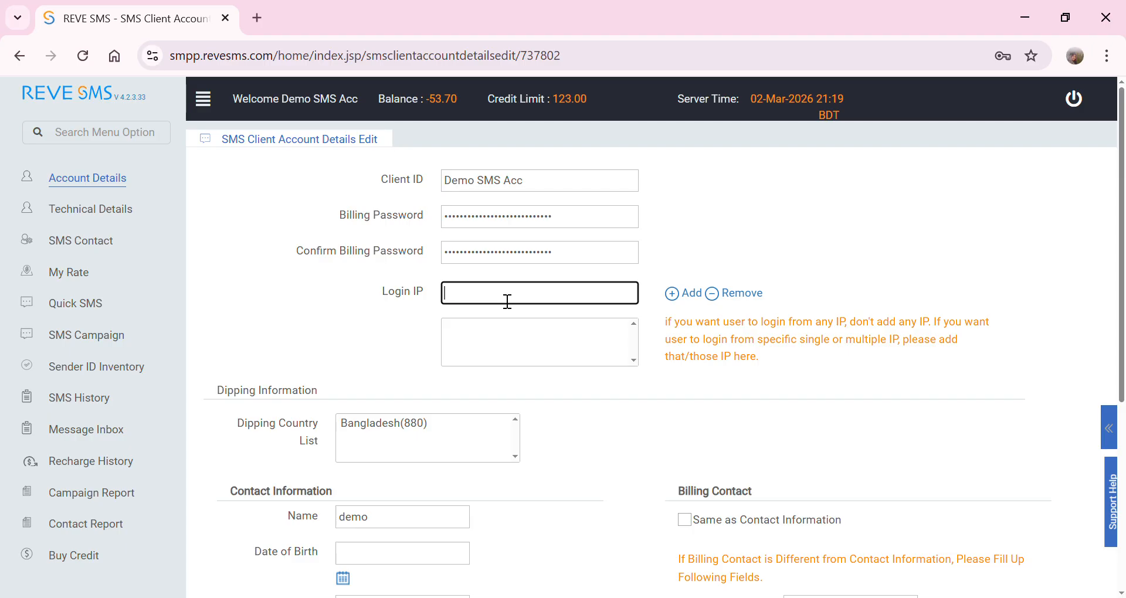
pyautogui.write('1.1.1.1')
pyautogui.click(674, 293)
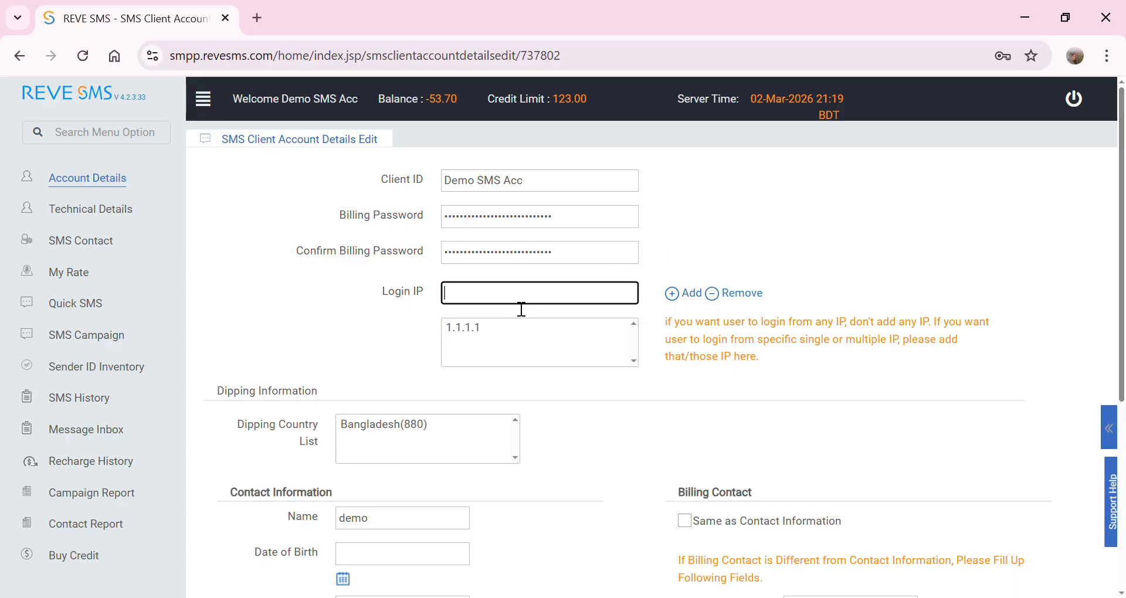
pyautogui.write('2.2.2.2')
pyautogui.click(683, 293)
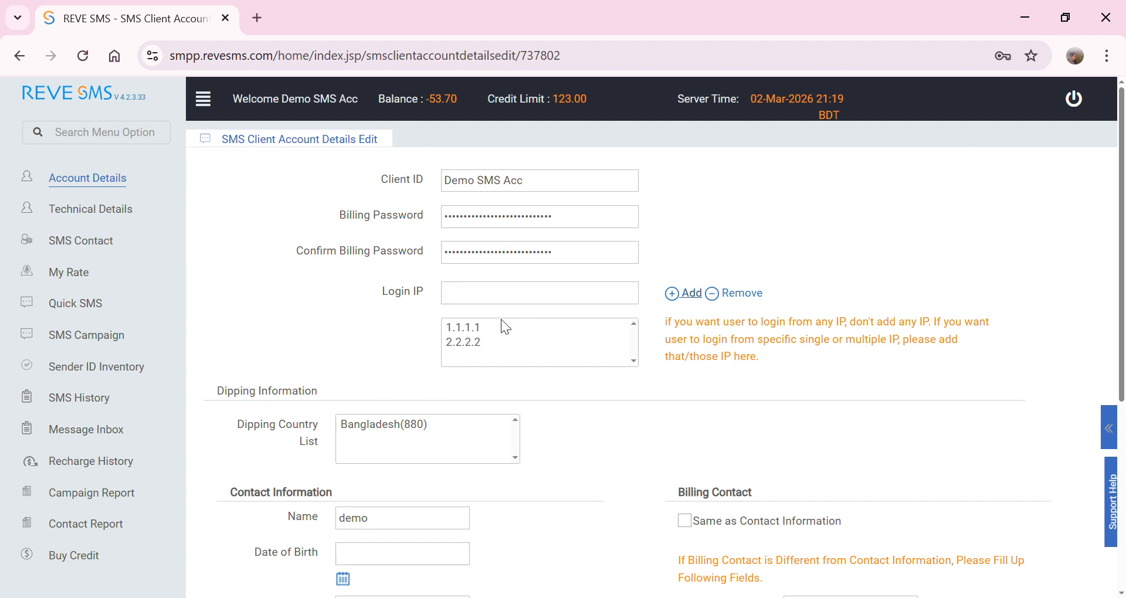
pyautogui.click(449, 358)
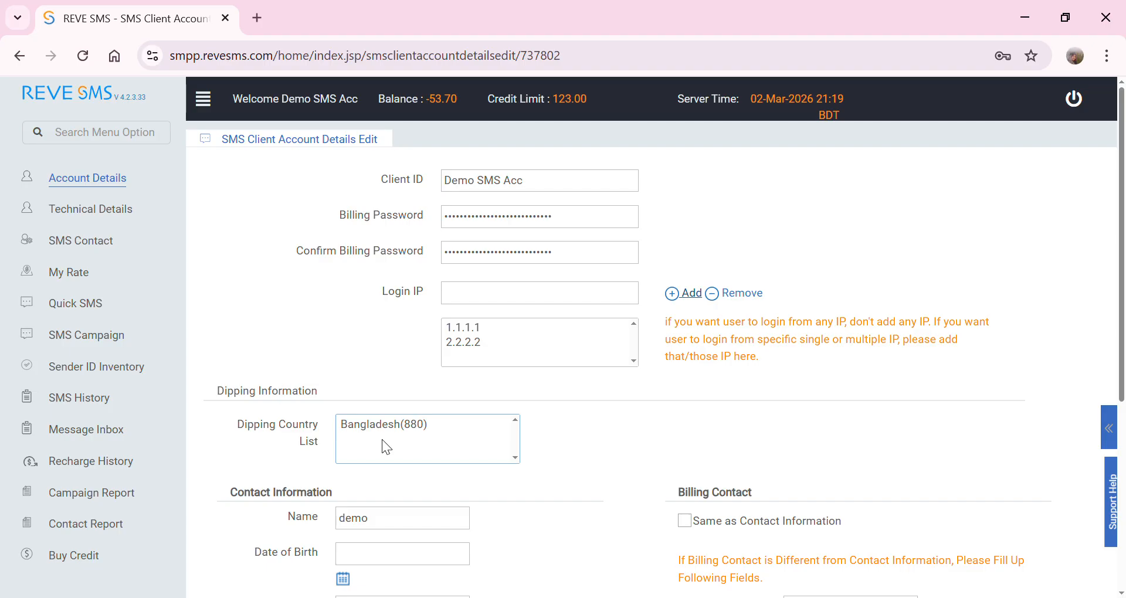
pyautogui.scroll(-5, 390, 457)
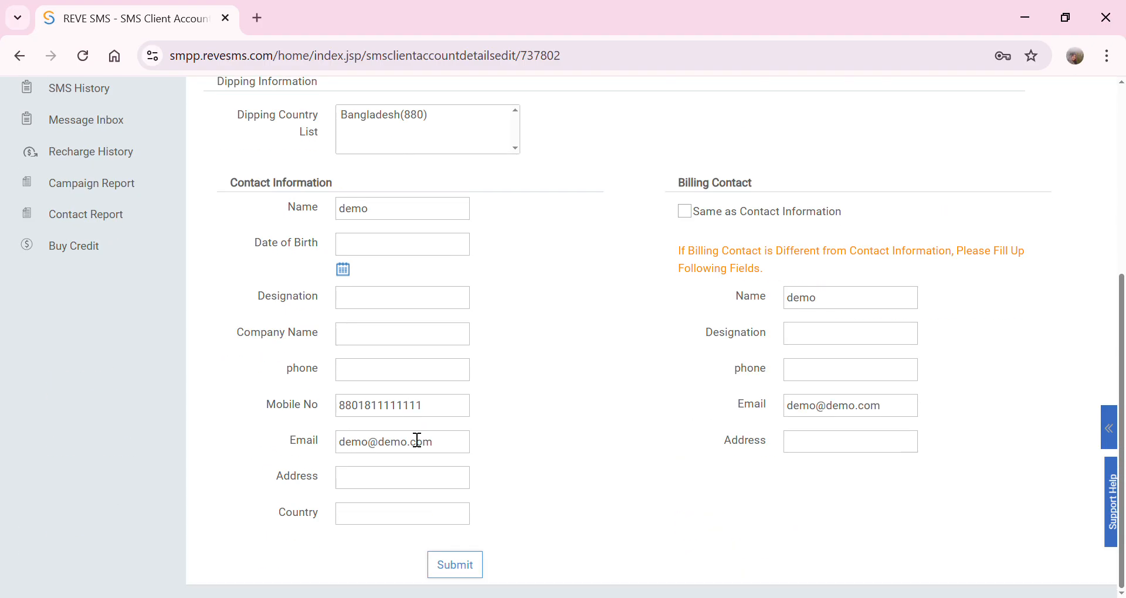
pyautogui.click(472, 567)
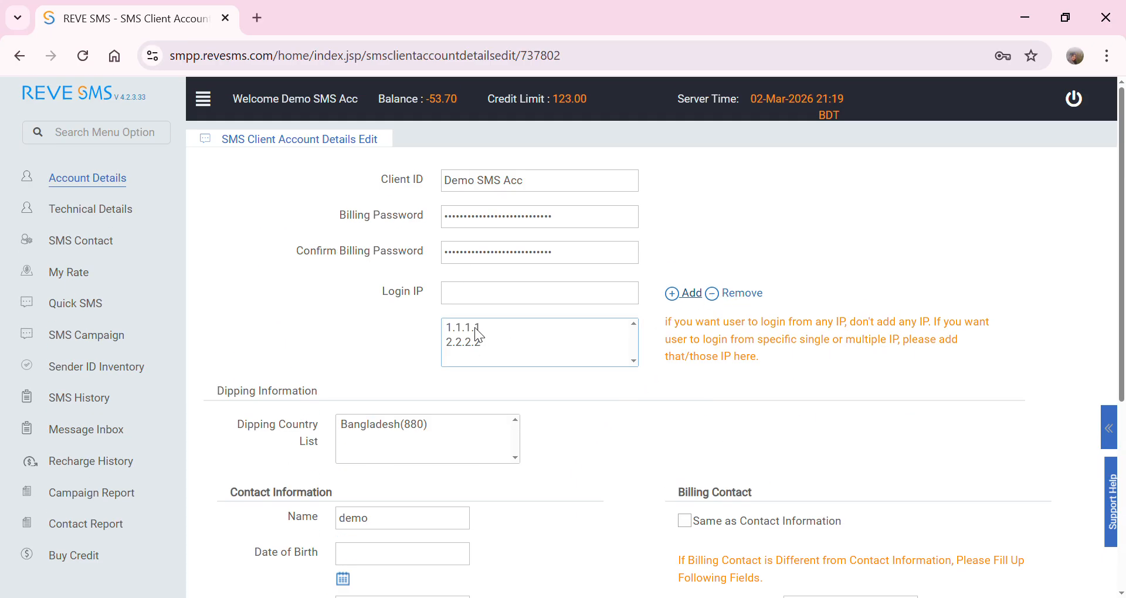
# - Remove 1.1.1.1 and 2.2.2.2 from the login IP list and go to Technical Details
pyautogui.click(473, 327)
pyautogui.click(753, 296)
pyautogui.click(461, 330)
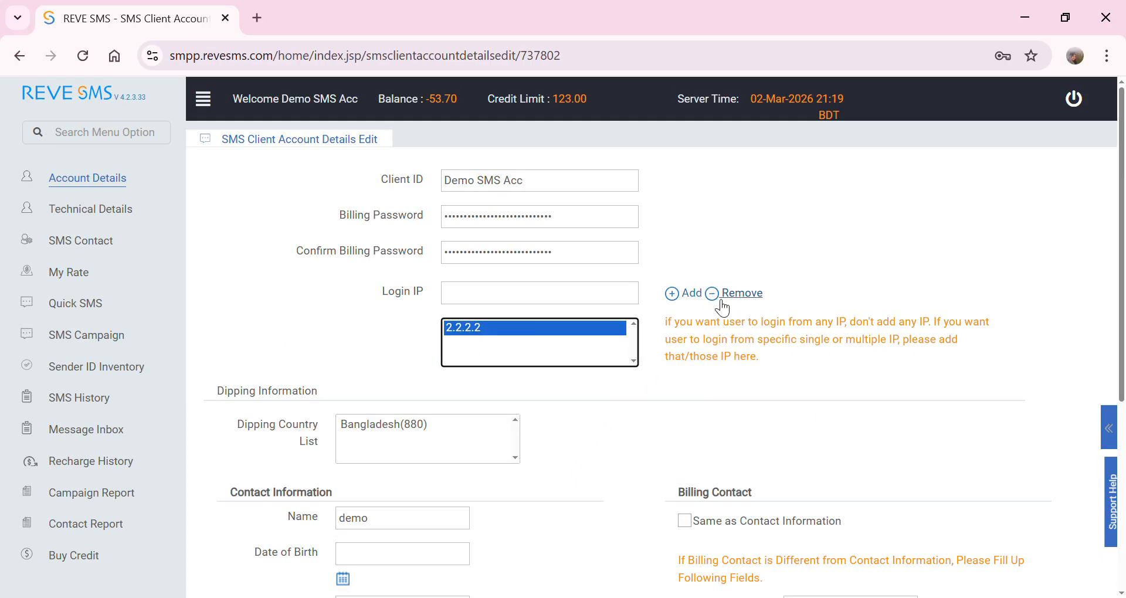
pyautogui.click(742, 295)
pyautogui.scroll(-4, 434, 510)
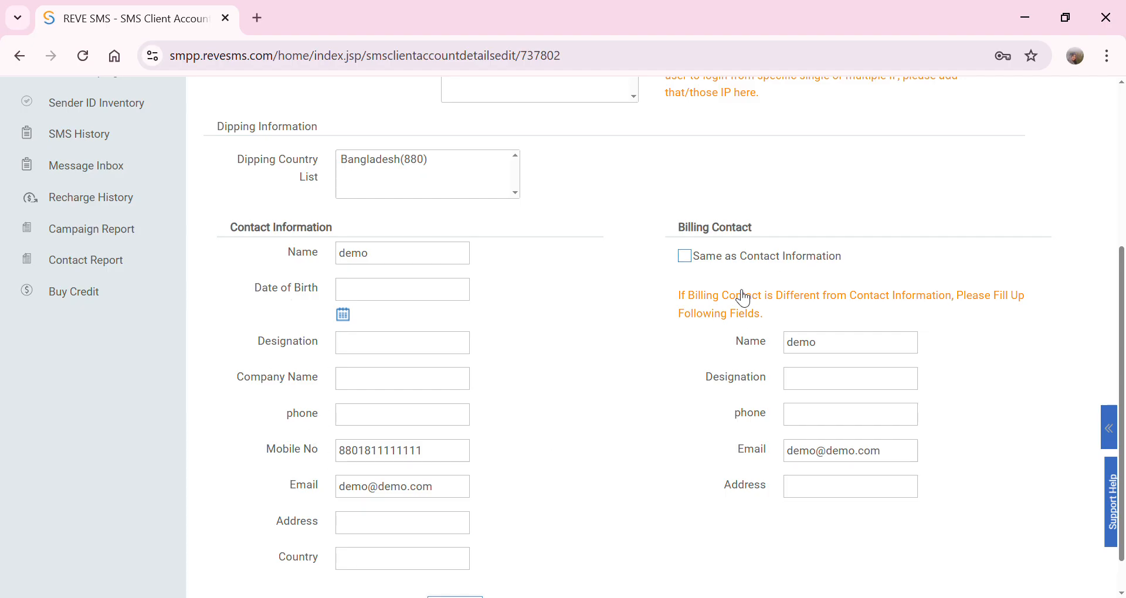
pyautogui.scroll(-1, 476, 467)
pyautogui.scroll(5, 133, 342)
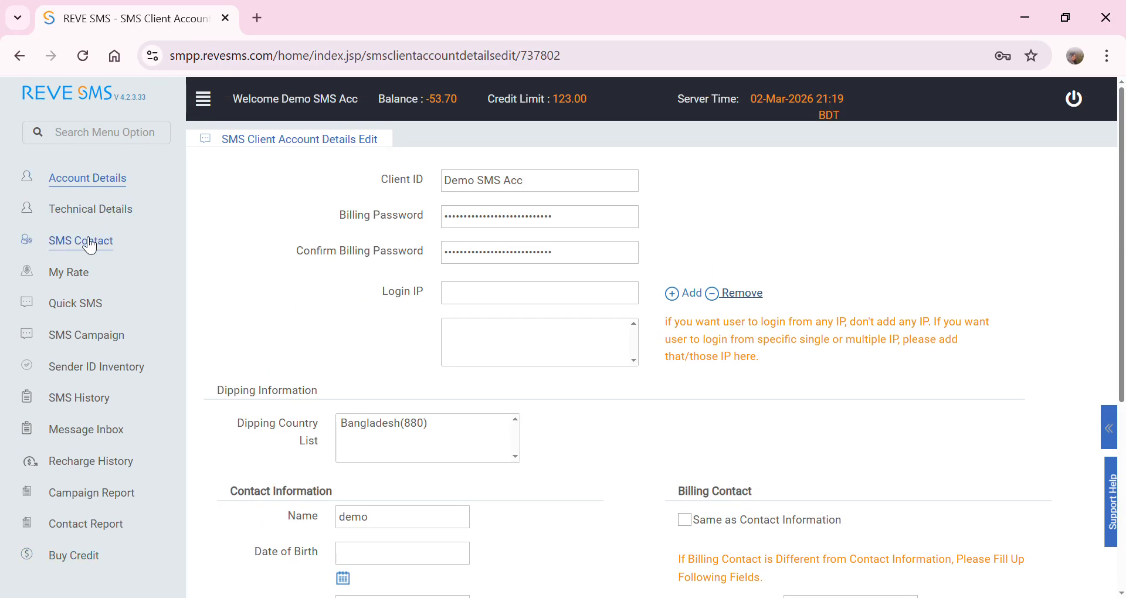
pyautogui.click(98, 220)
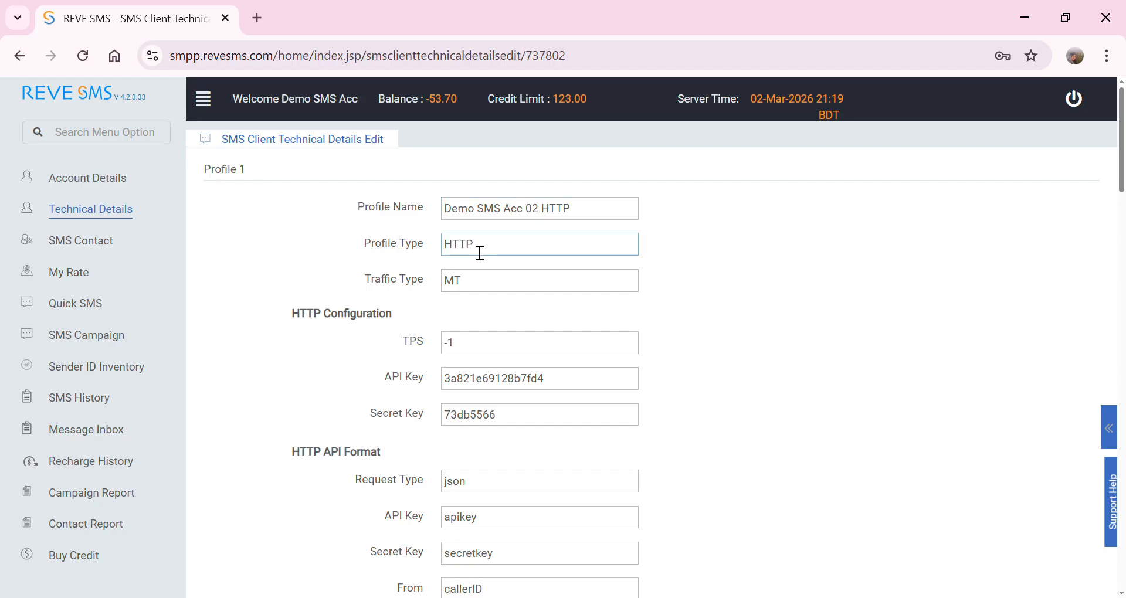
pyautogui.click(520, 386)
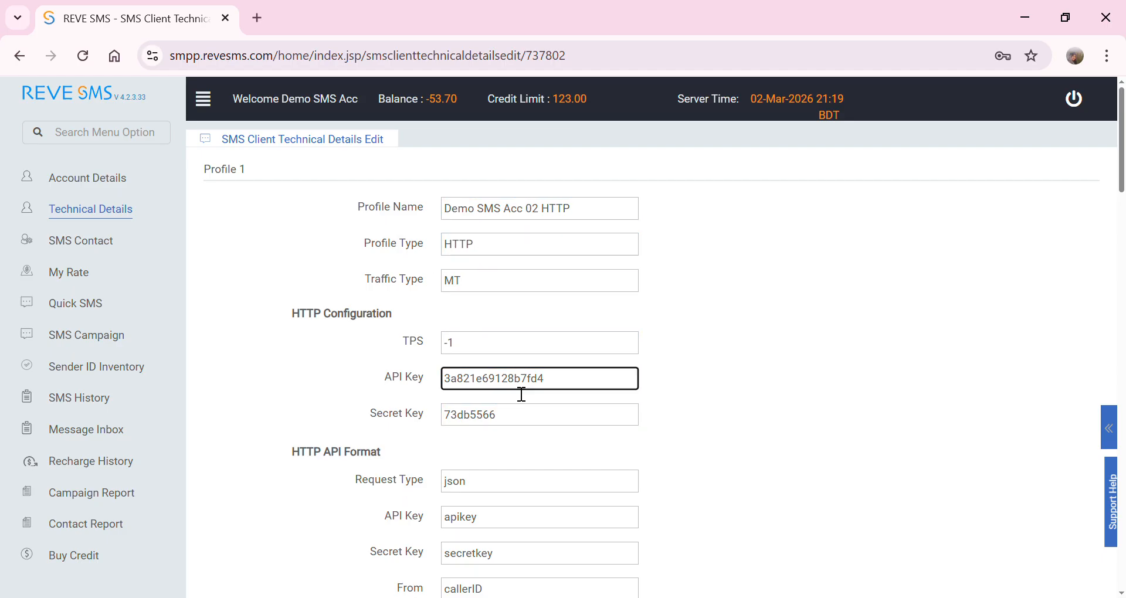
pyautogui.click(503, 417)
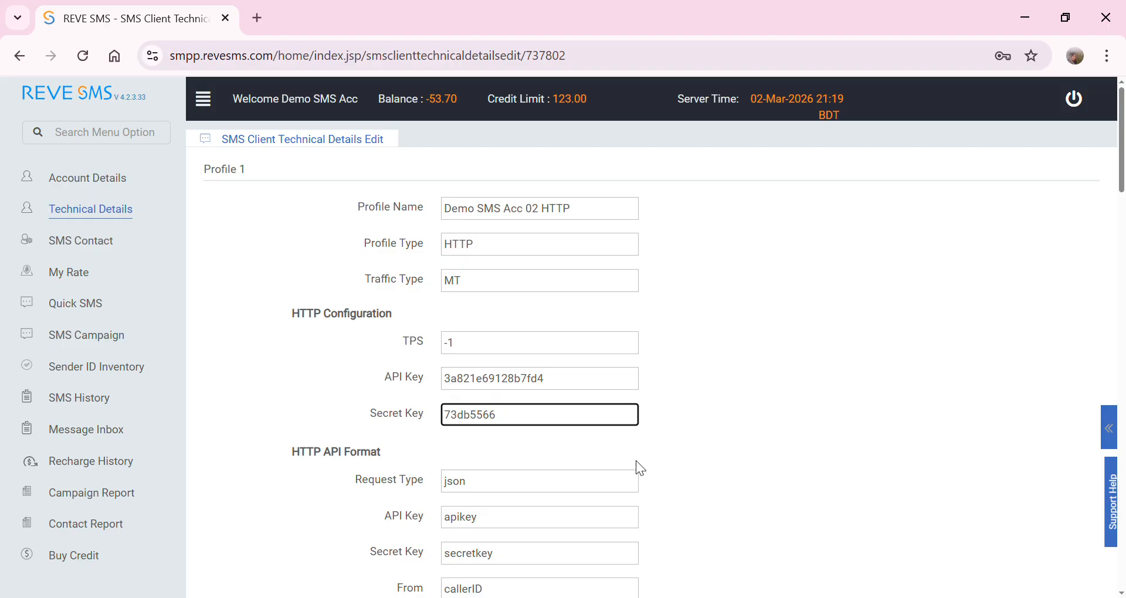
pyautogui.click(483, 381)
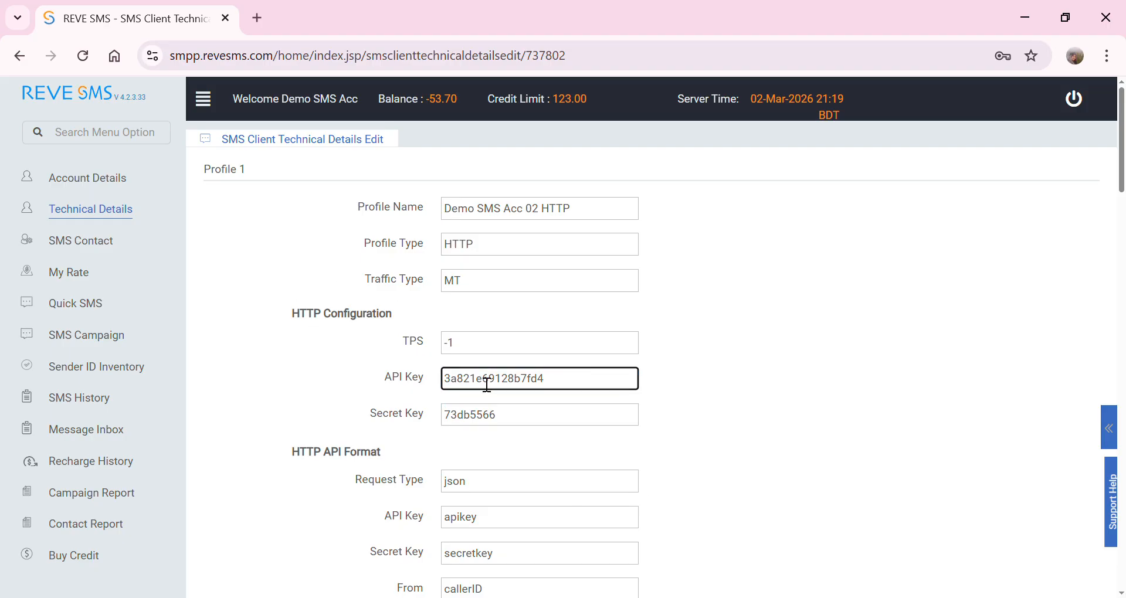
pyautogui.doubleClick(484, 382)
pyautogui.doubleClick(484, 417)
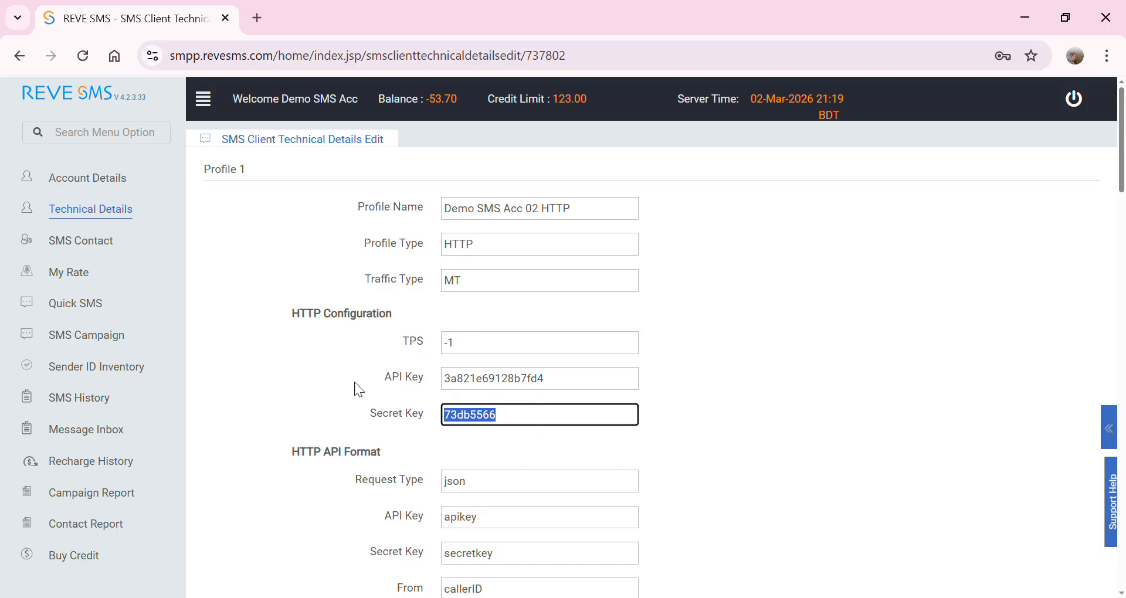
pyautogui.click(538, 384)
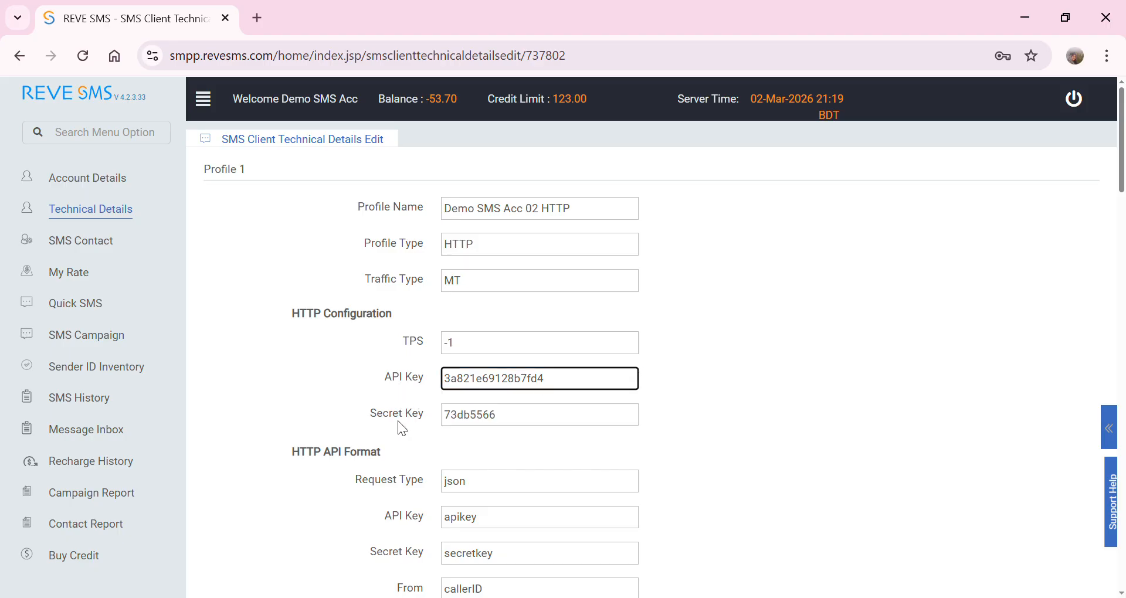
pyautogui.scroll(-2, 520, 478)
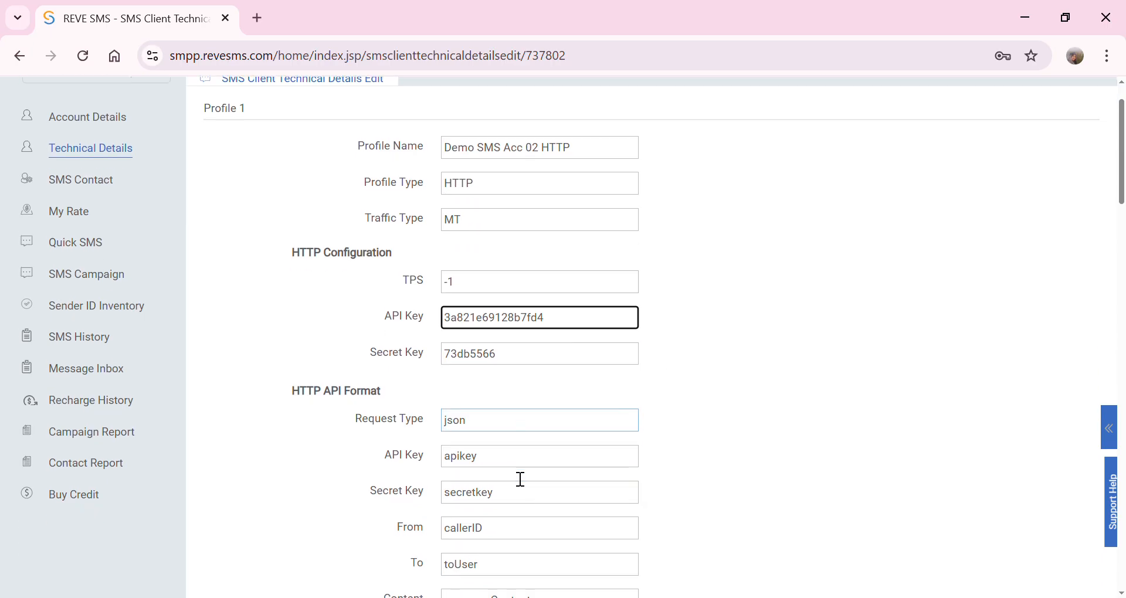
pyautogui.scroll(-5, 514, 455)
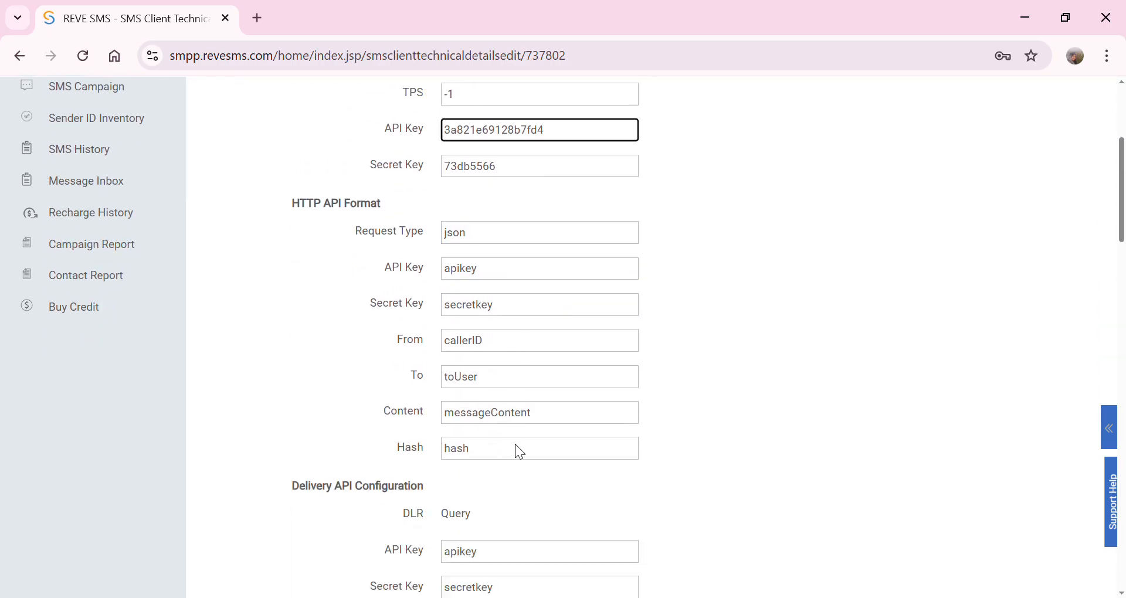
pyautogui.scroll(-3, 525, 453)
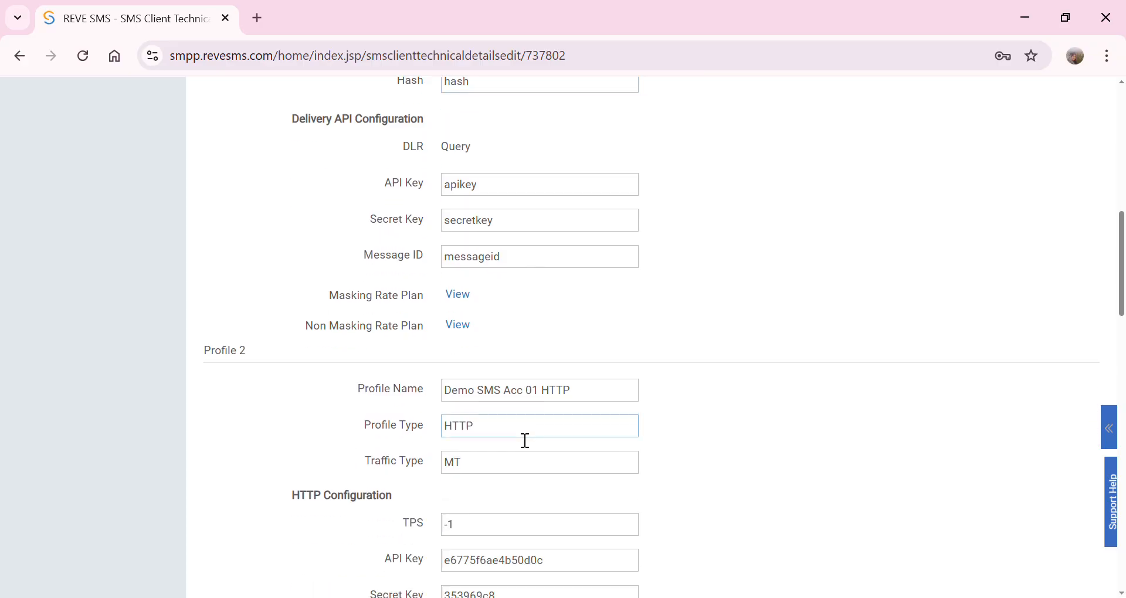
pyautogui.moveTo(204, 347); pyautogui.dragTo(261, 347)
pyautogui.scroll(-14, 299, 430)
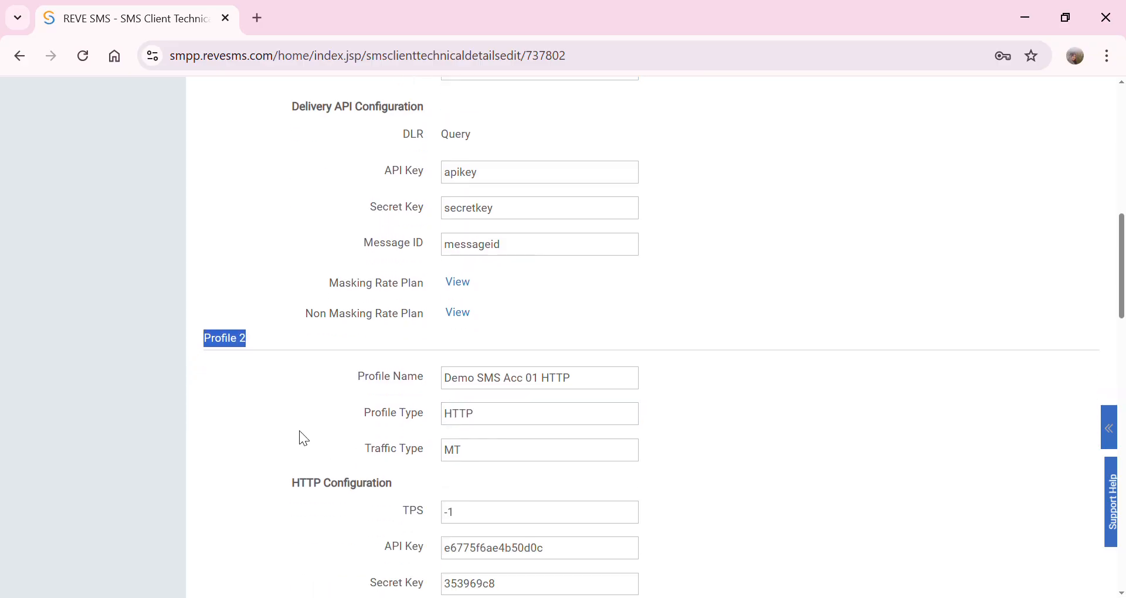
pyautogui.scroll(-3, 270, 523)
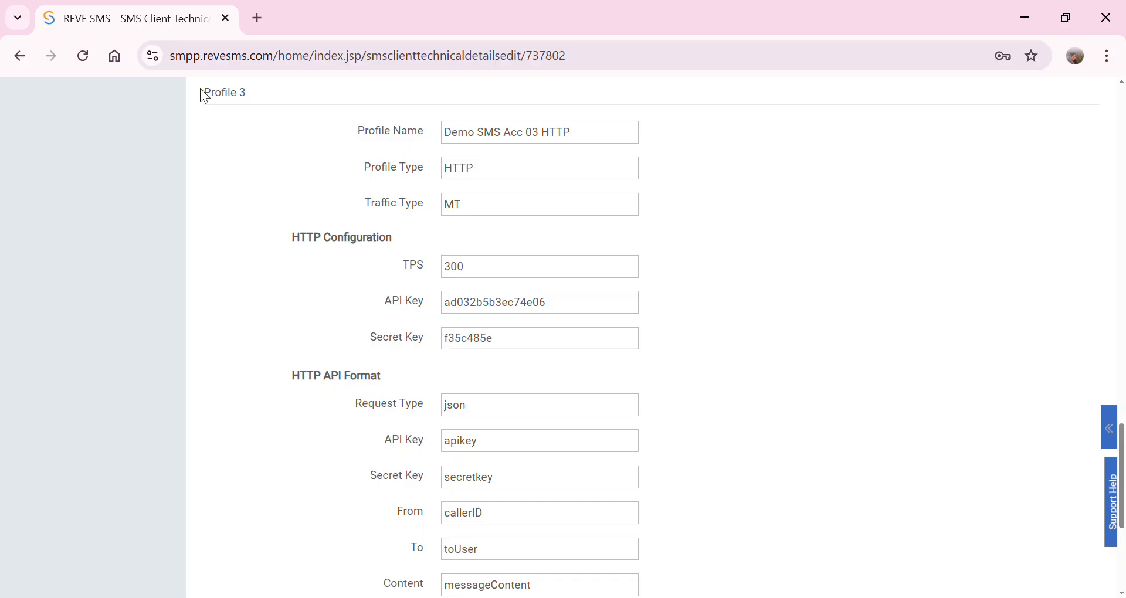
pyautogui.moveTo(201, 92); pyautogui.dragTo(254, 102)
pyautogui.scroll(-3, 282, 438)
pyautogui.scroll(-2, 282, 437)
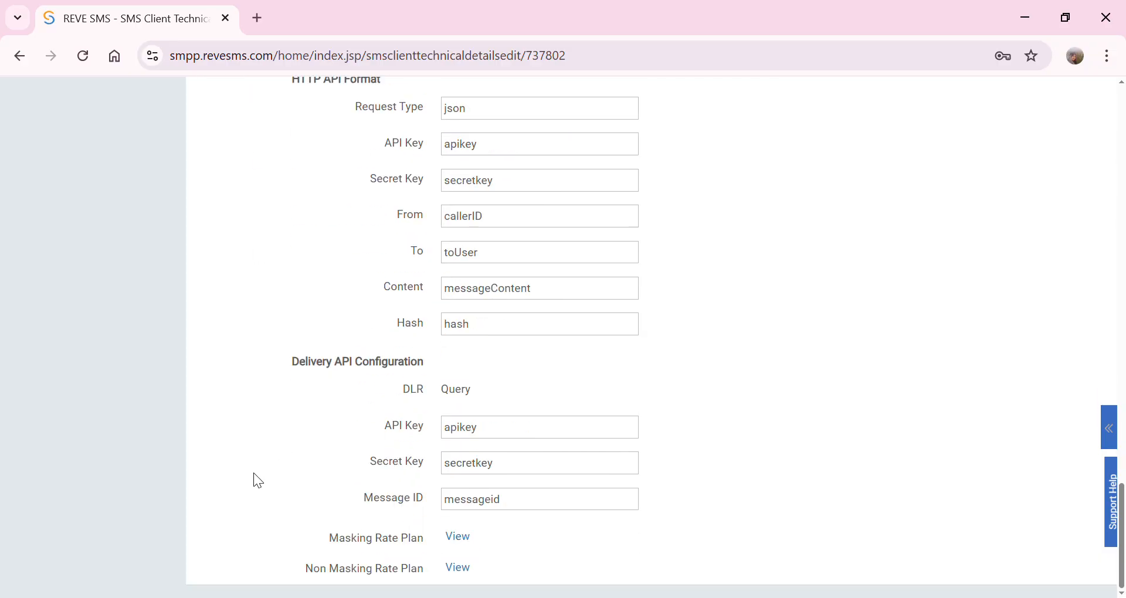
pyautogui.scroll(7, 428, 449)
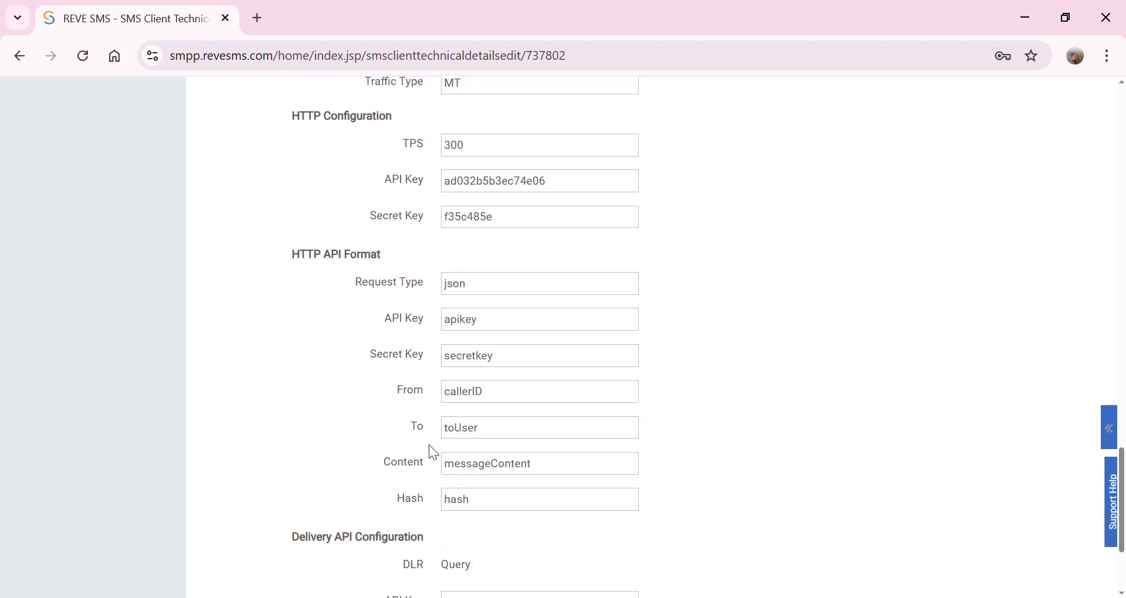
pyautogui.click(463, 377)
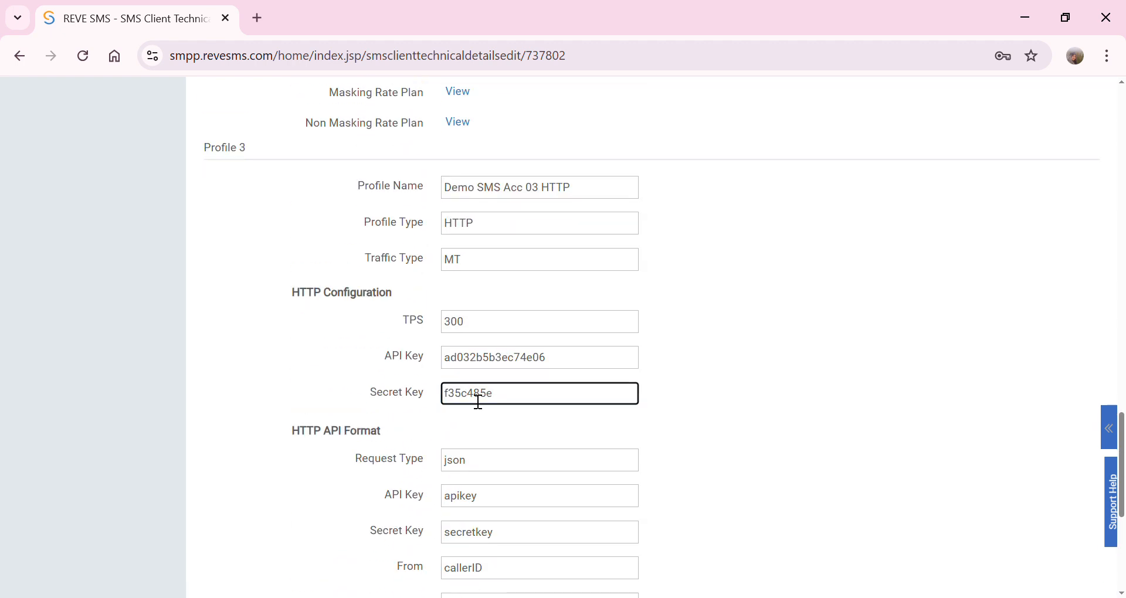
pyautogui.scroll(13, 476, 399)
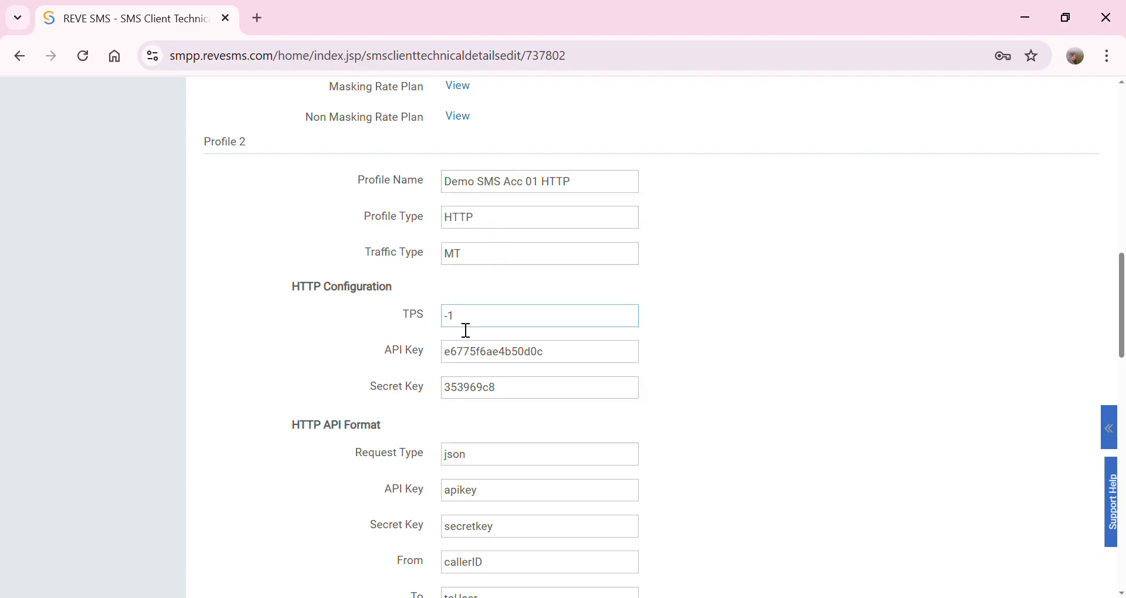
pyautogui.scroll(14, 465, 329)
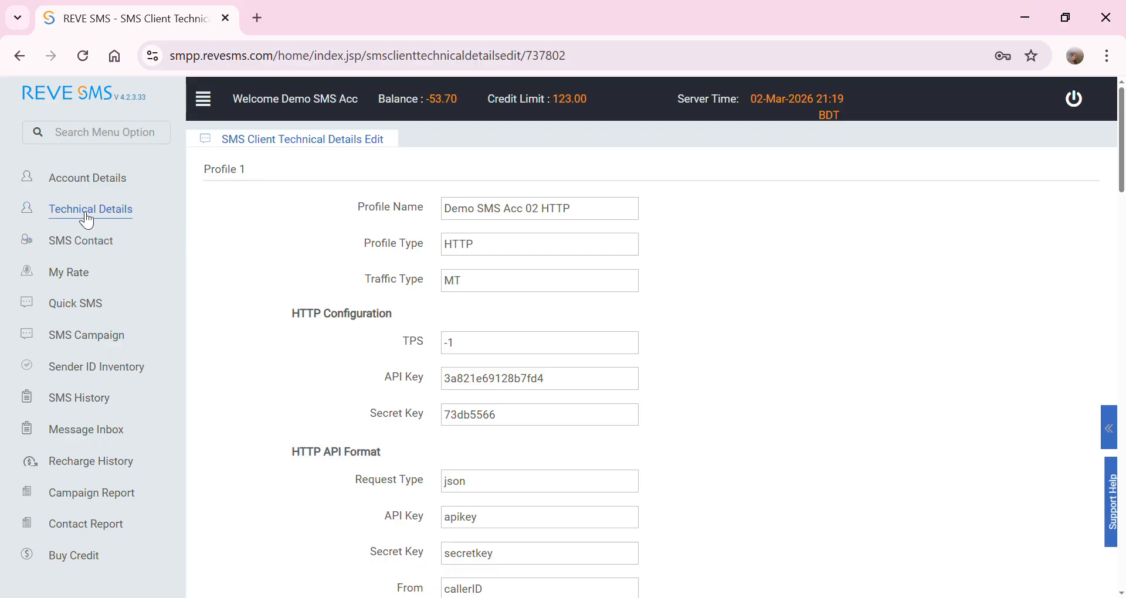
# - Open SMS Contact and load the detailed table of 9698 contacts
pyautogui.click(82, 246)
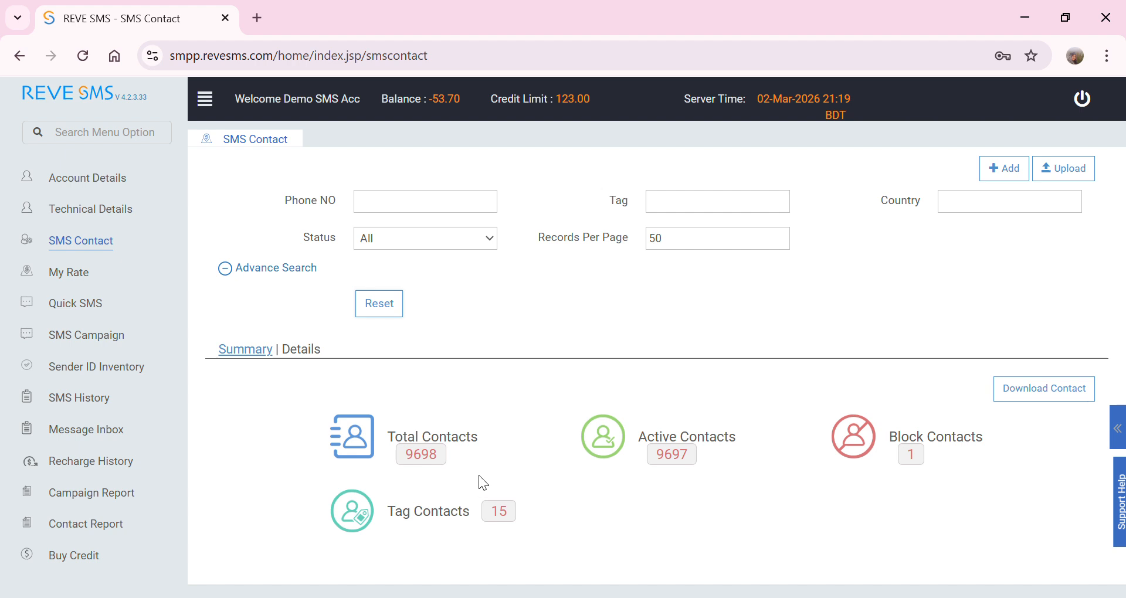
pyautogui.click(309, 352)
pyautogui.scroll(-20, 527, 456)
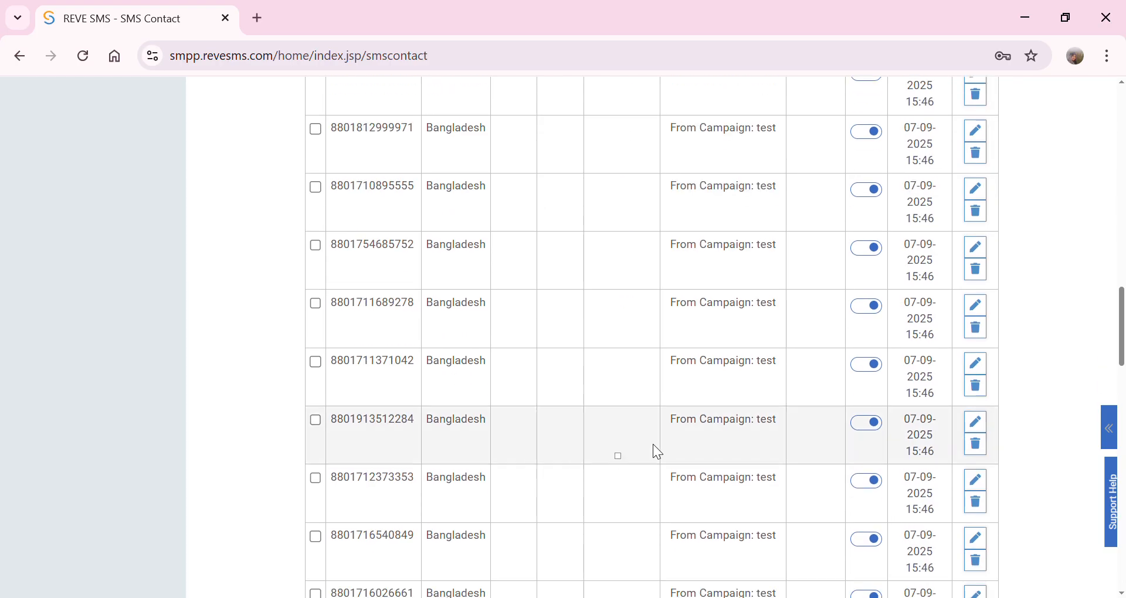
pyautogui.scroll(20, 692, 443)
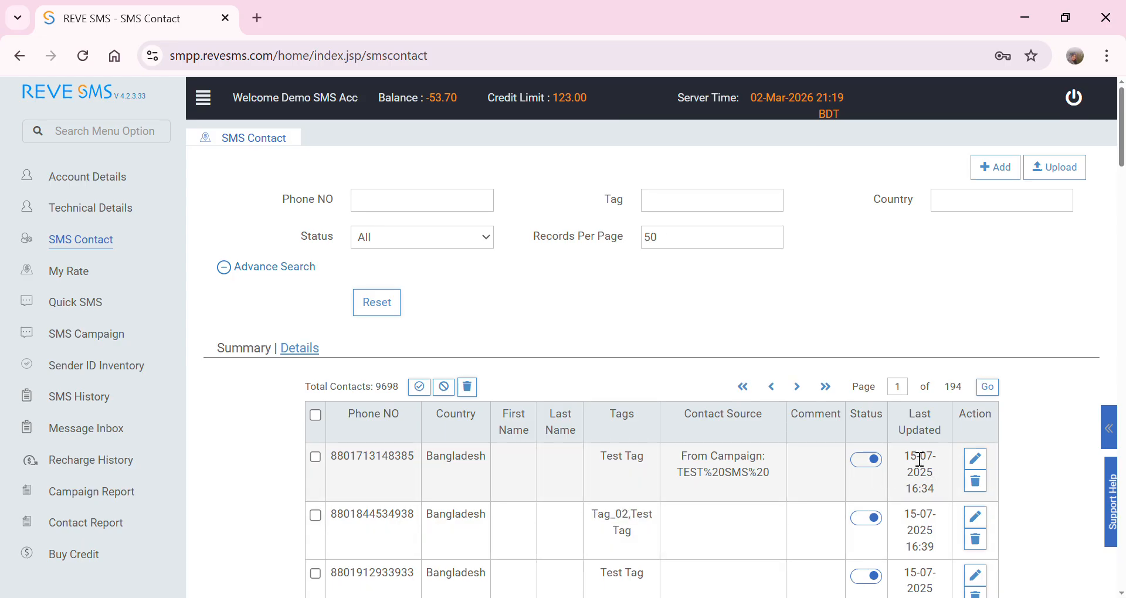
pyautogui.scroll(-18, 915, 458)
pyautogui.scroll(12, 850, 504)
pyautogui.scroll(5, 841, 496)
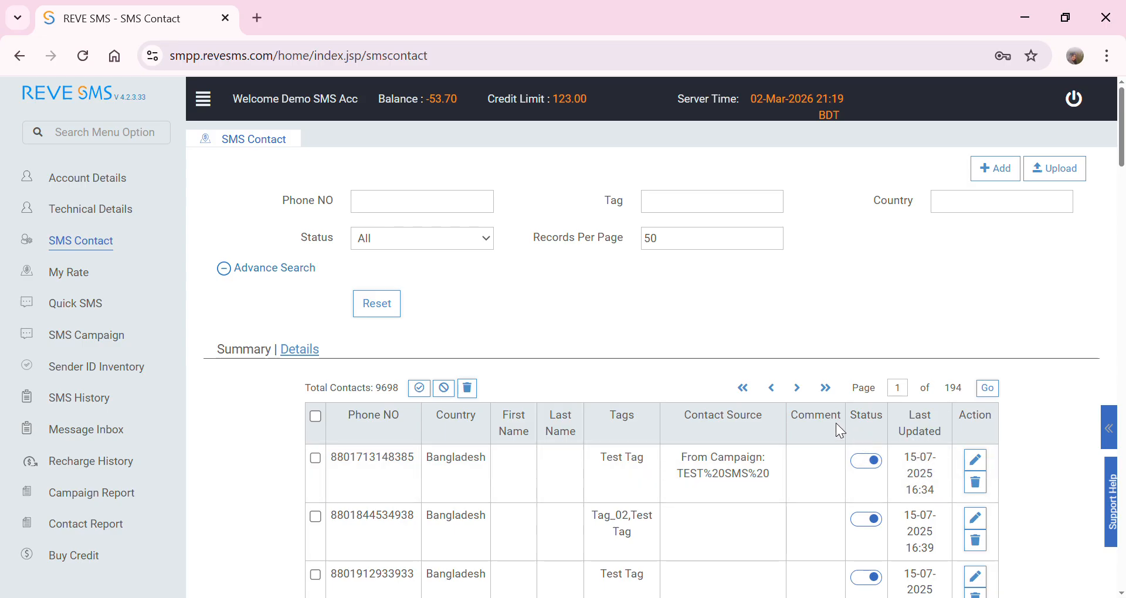
# - Check the phone number, tag and country filter fields above the contacts table
pyautogui.click(391, 210)
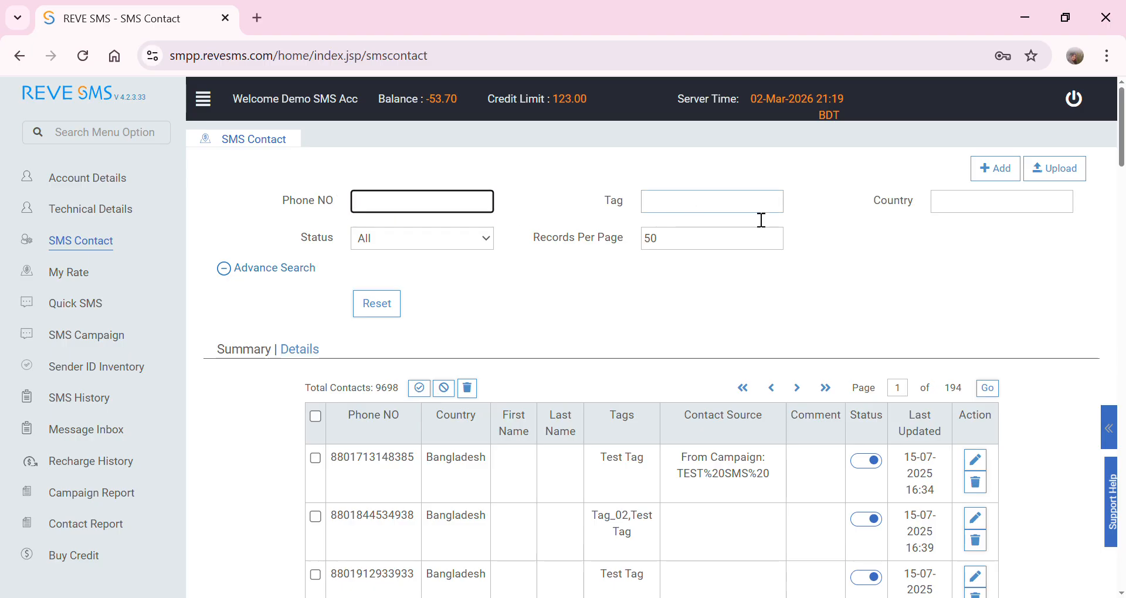
pyautogui.click(668, 213)
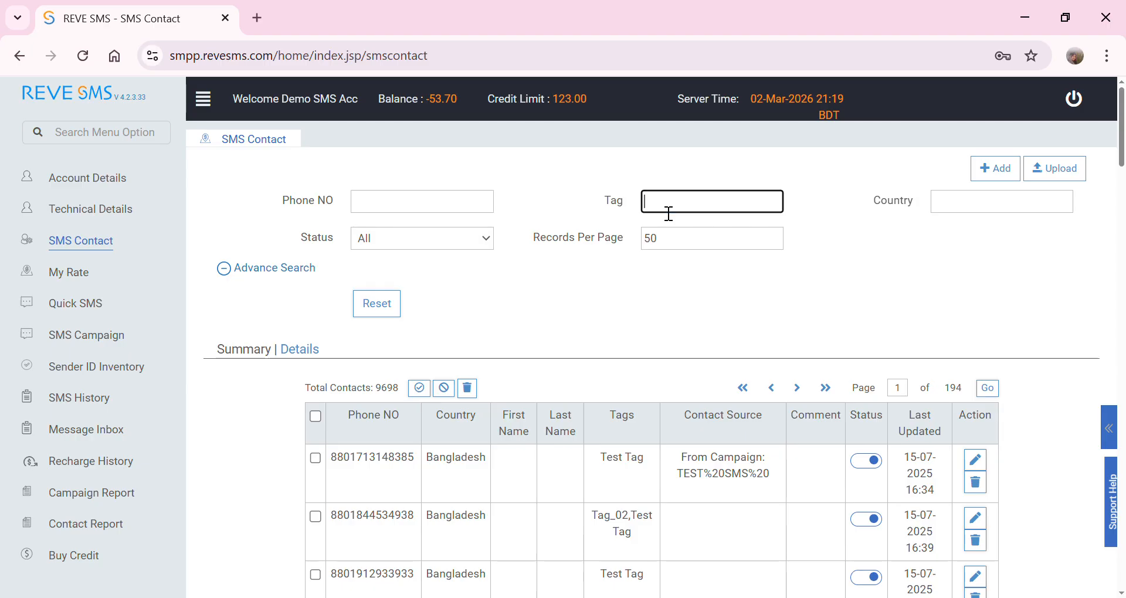
pyautogui.click(990, 205)
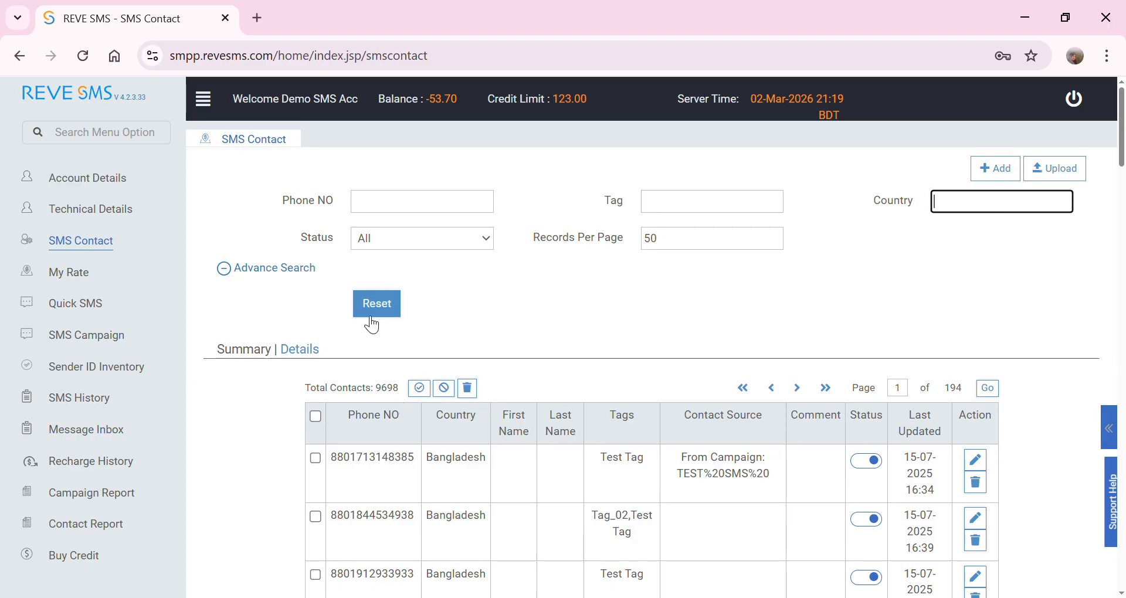
pyautogui.click(748, 329)
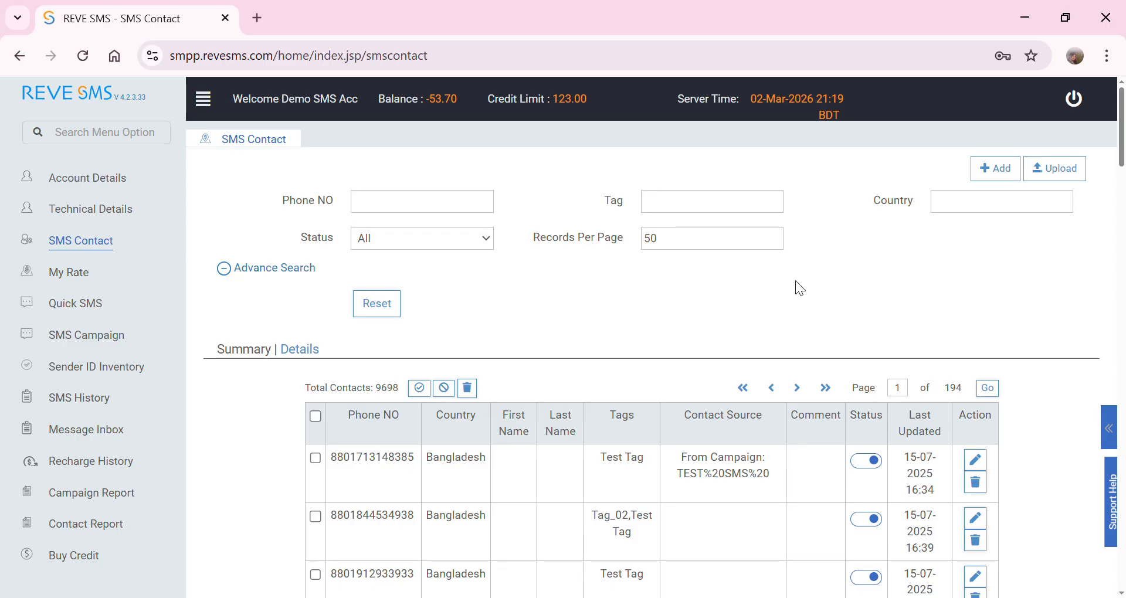
# - Open the blank SMS Contact Add form and go through its phone, name, gender, city and address fields
pyautogui.click(996, 171)
pyautogui.click(479, 220)
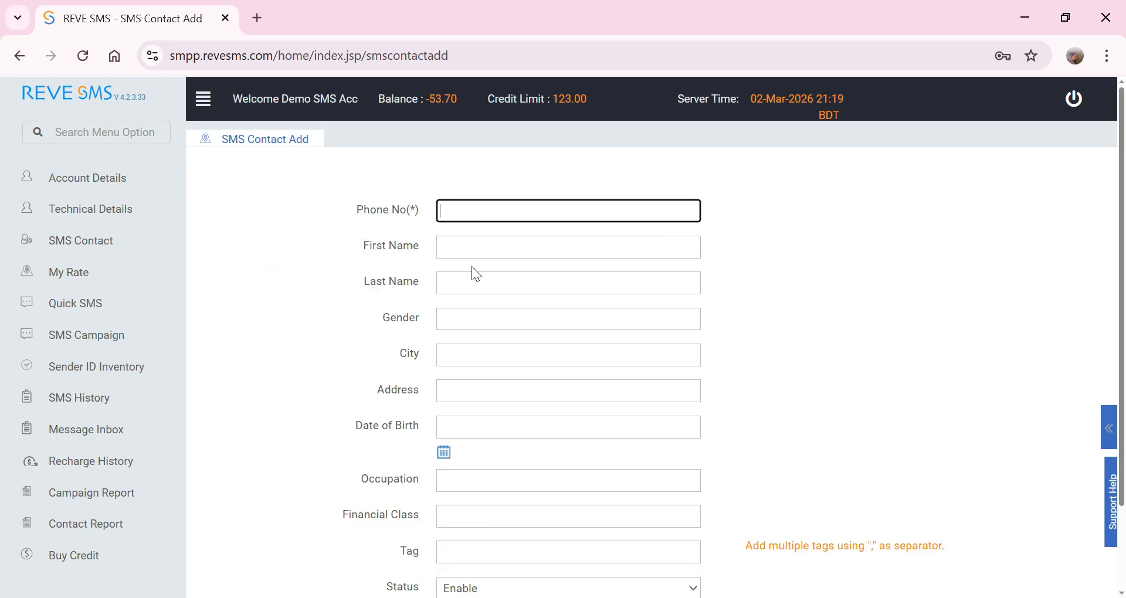
pyautogui.click(480, 253)
pyautogui.click(475, 287)
pyautogui.click(472, 324)
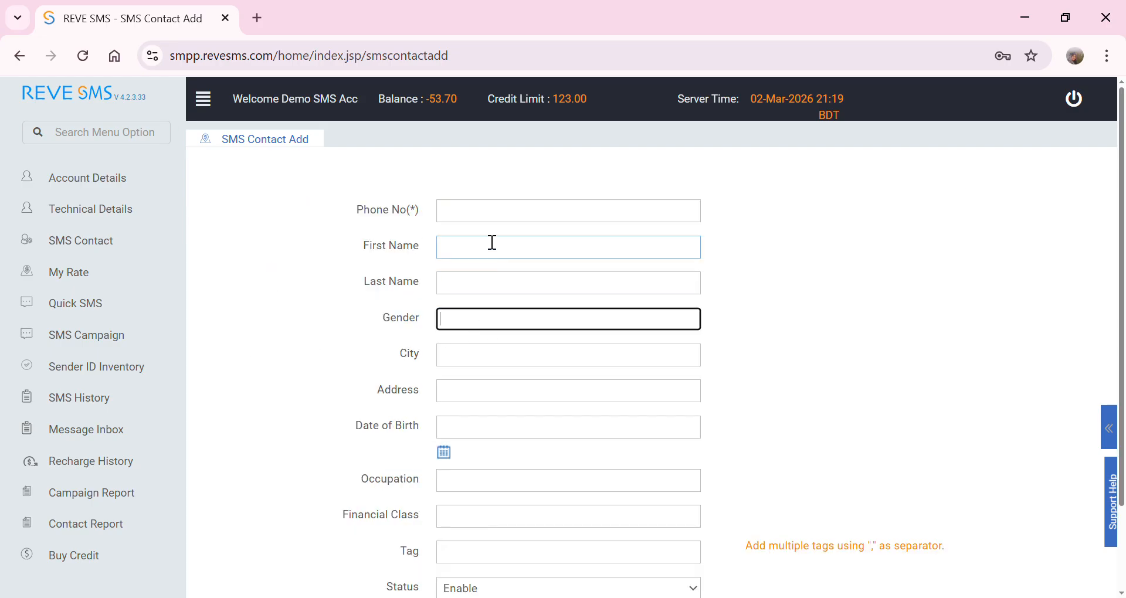
pyautogui.click(490, 217)
pyautogui.click(478, 260)
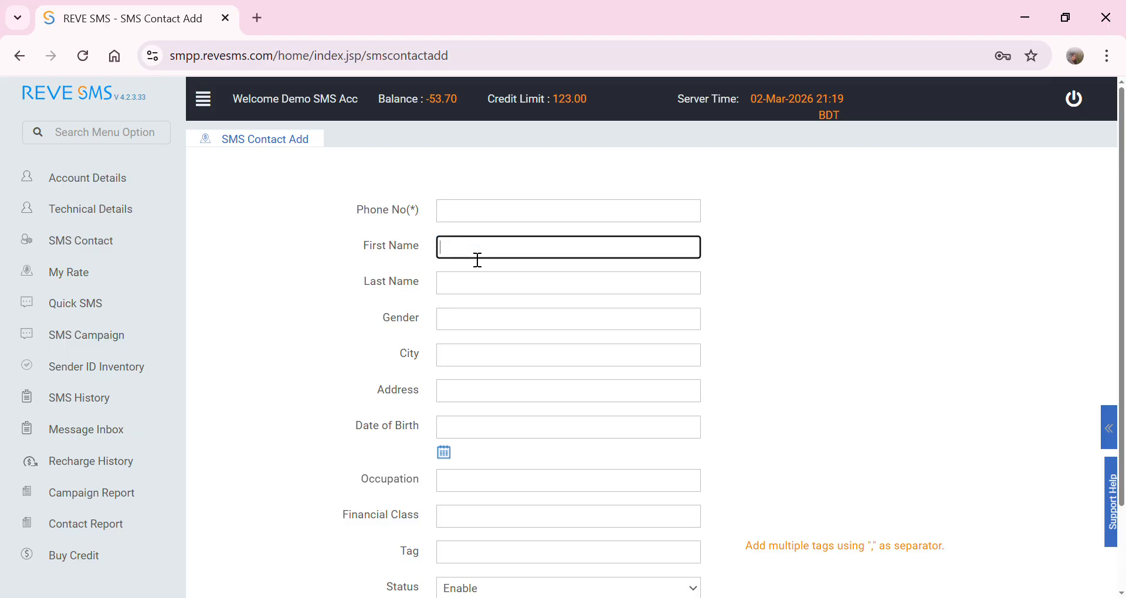
pyautogui.click(478, 290)
pyautogui.click(471, 326)
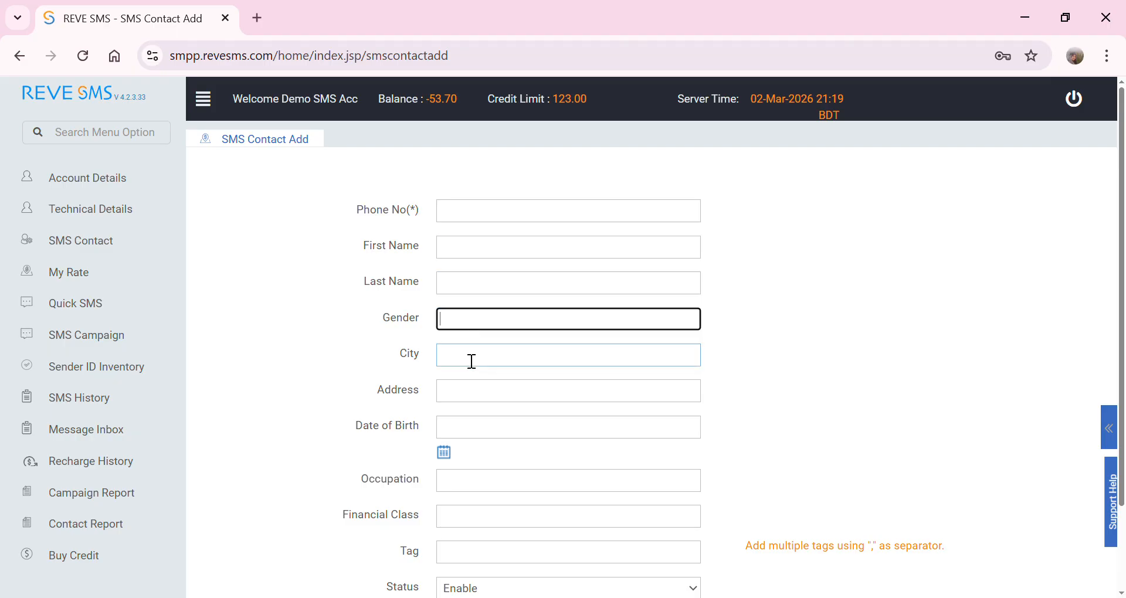
pyautogui.click(470, 363)
pyautogui.click(460, 392)
# - Scroll the Add form and return to the SMS Contact summary page
pyautogui.scroll(-3, 433, 482)
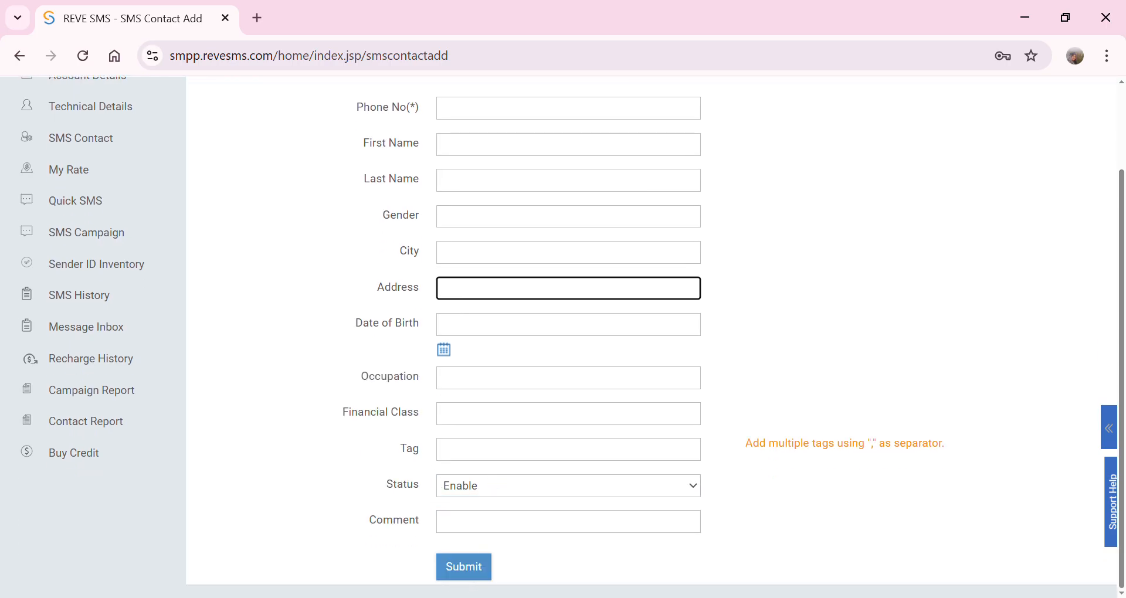
pyautogui.scroll(3, 251, 397)
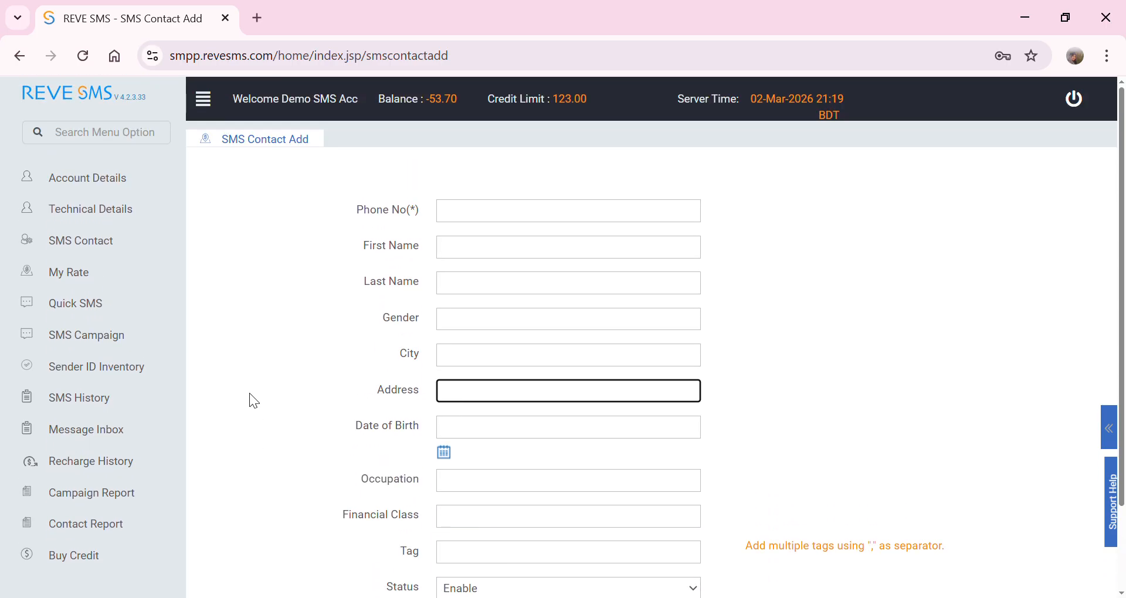
pyautogui.click(81, 240)
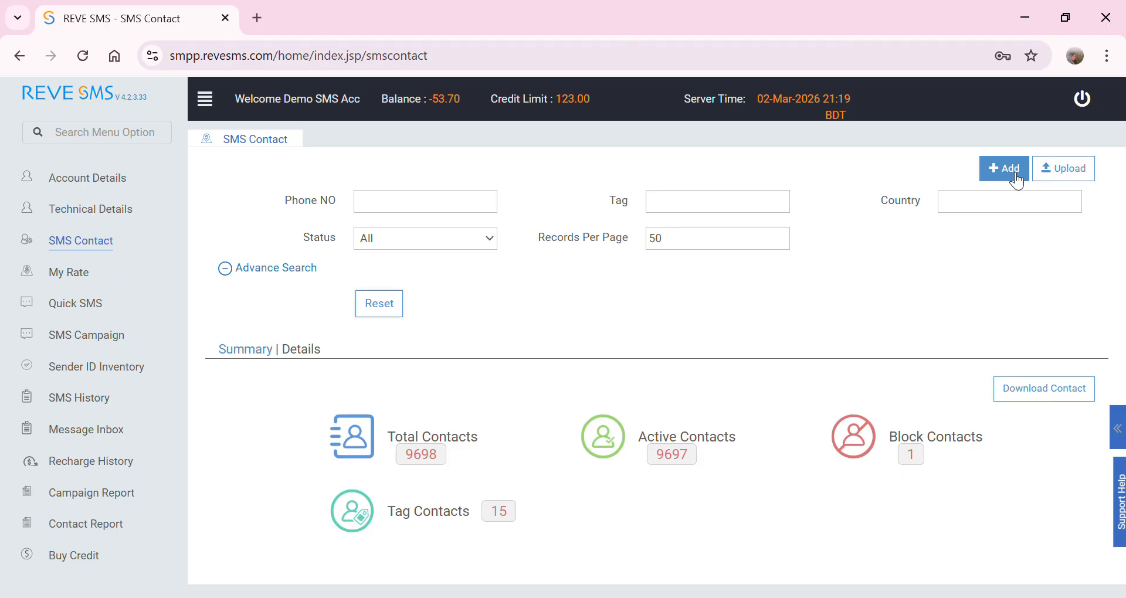
# - Set up a contact upload with Has Headers NO, tag School and New Microsoft Excel Worksheet.csv
pyautogui.click(1066, 170)
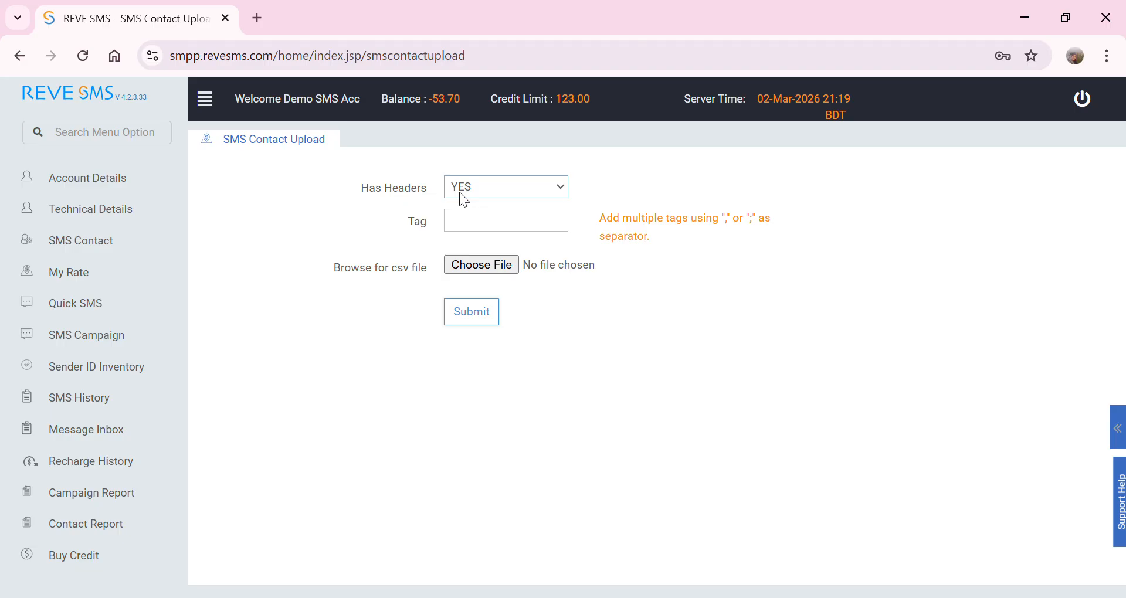
pyautogui.click(457, 227)
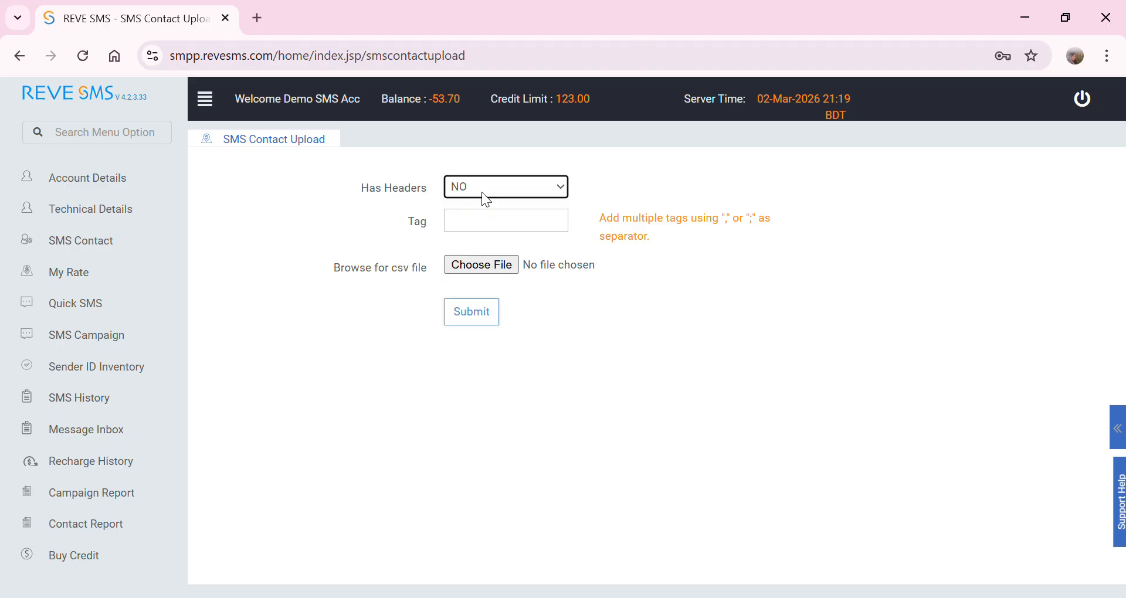
pyautogui.click(479, 190)
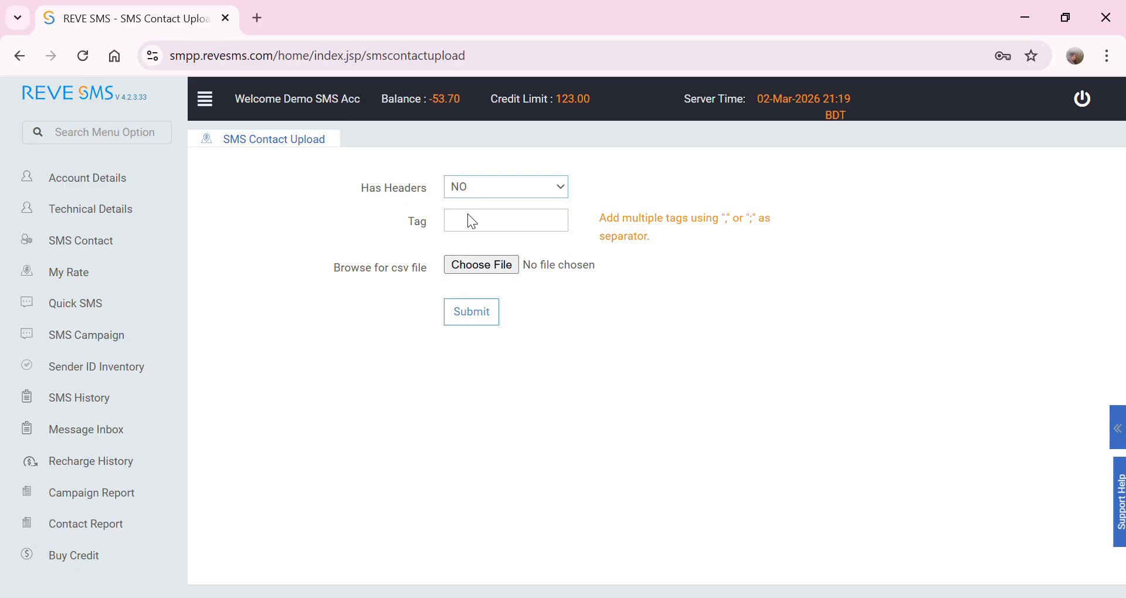
pyautogui.click(470, 226)
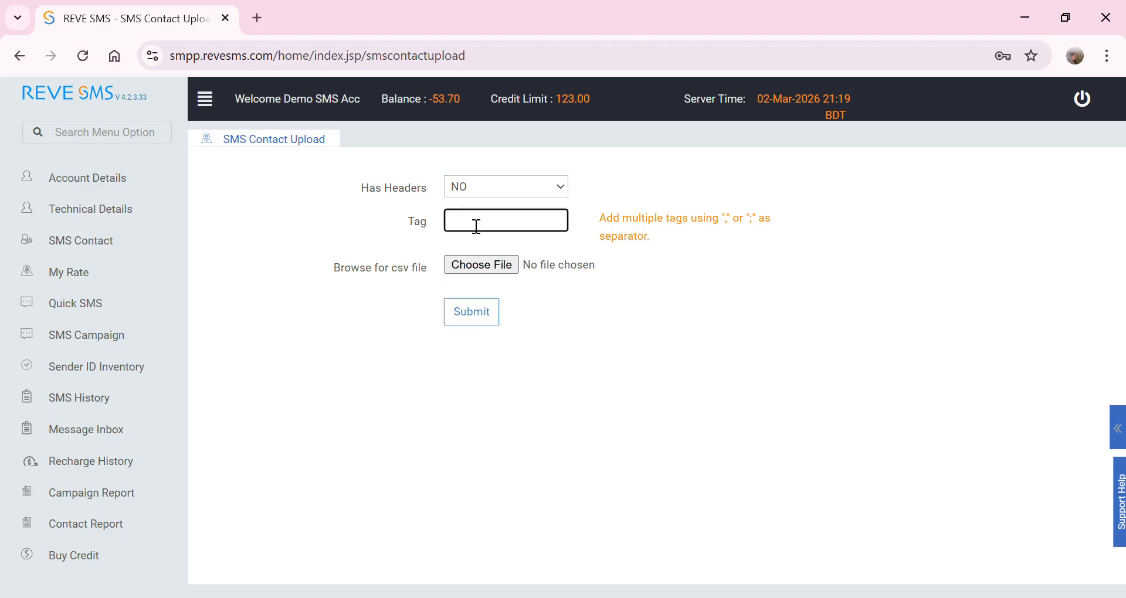
pyautogui.write('School')
pyautogui.click(494, 269)
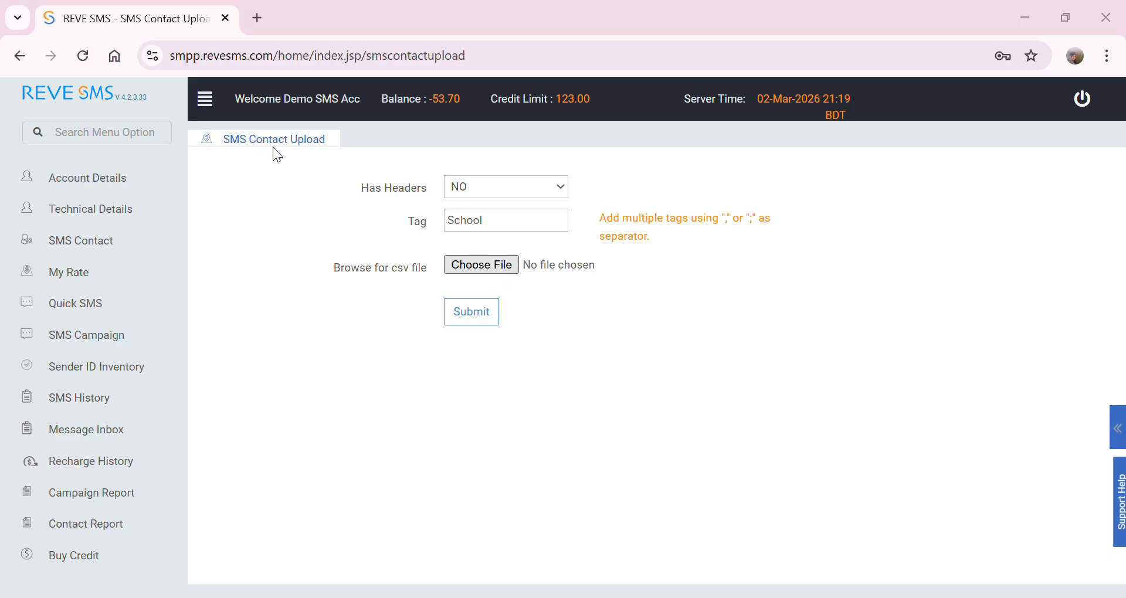
pyautogui.click(420, 399)
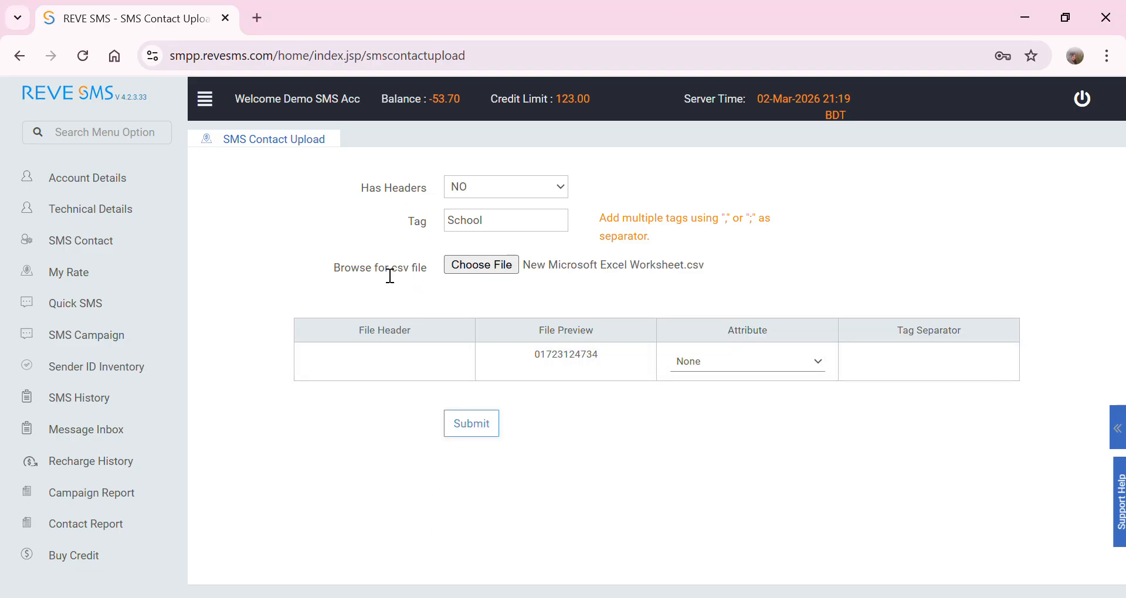
pyautogui.moveTo(392, 275); pyautogui.dragTo(433, 276)
# - Try adding a comma, then a semicolon, after School in the tag, removing each again
pyautogui.click(493, 221)
pyautogui.click(493, 222)
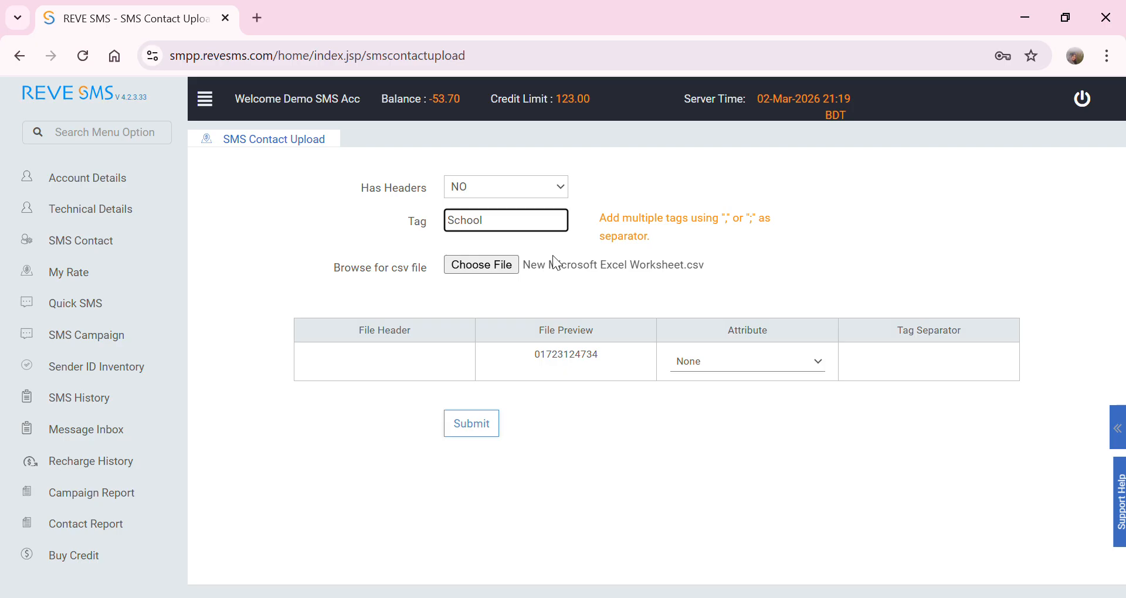
pyautogui.write(',')
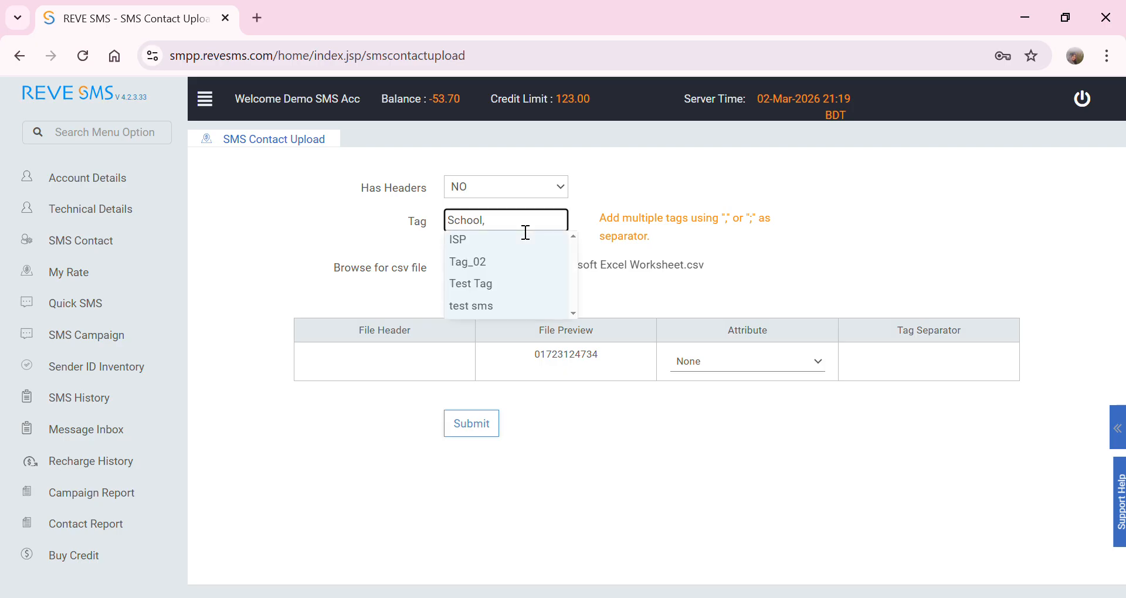
pyautogui.press('BackSpace')
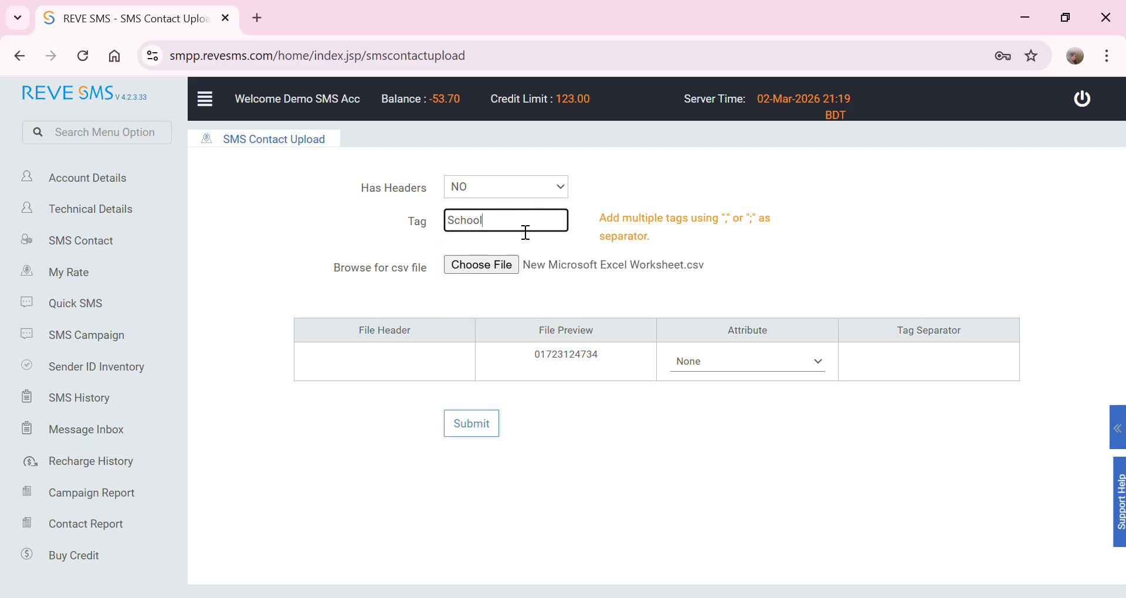
pyautogui.write(';')
pyautogui.press('BackSpace')
# - Open My Rate with the HTTP client profile and view the Non Masking rate plan
pyautogui.click(88, 246)
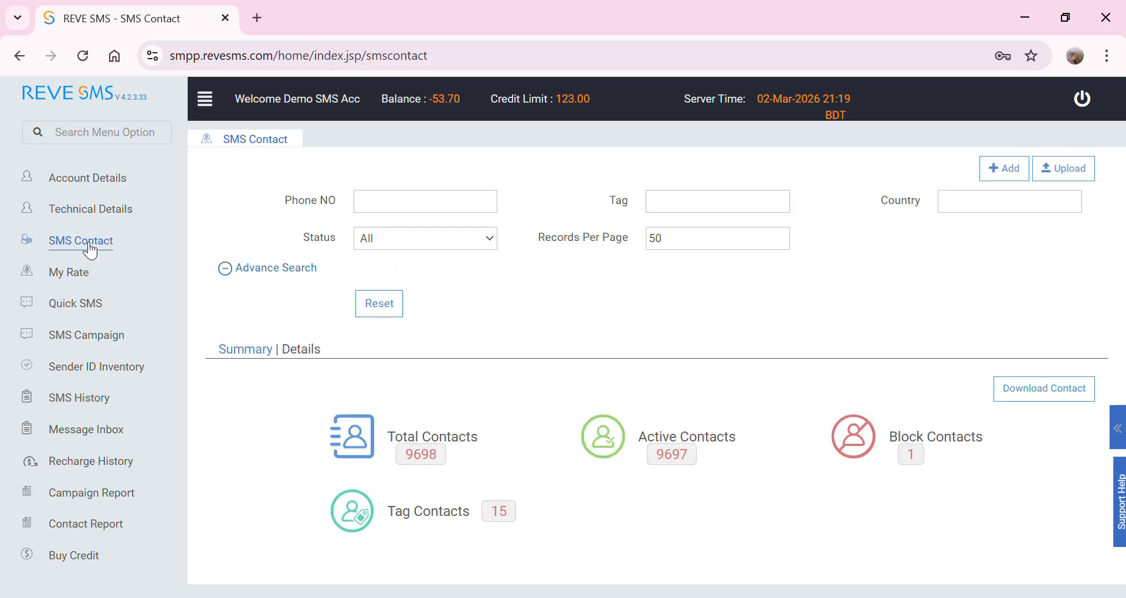
pyautogui.click(86, 283)
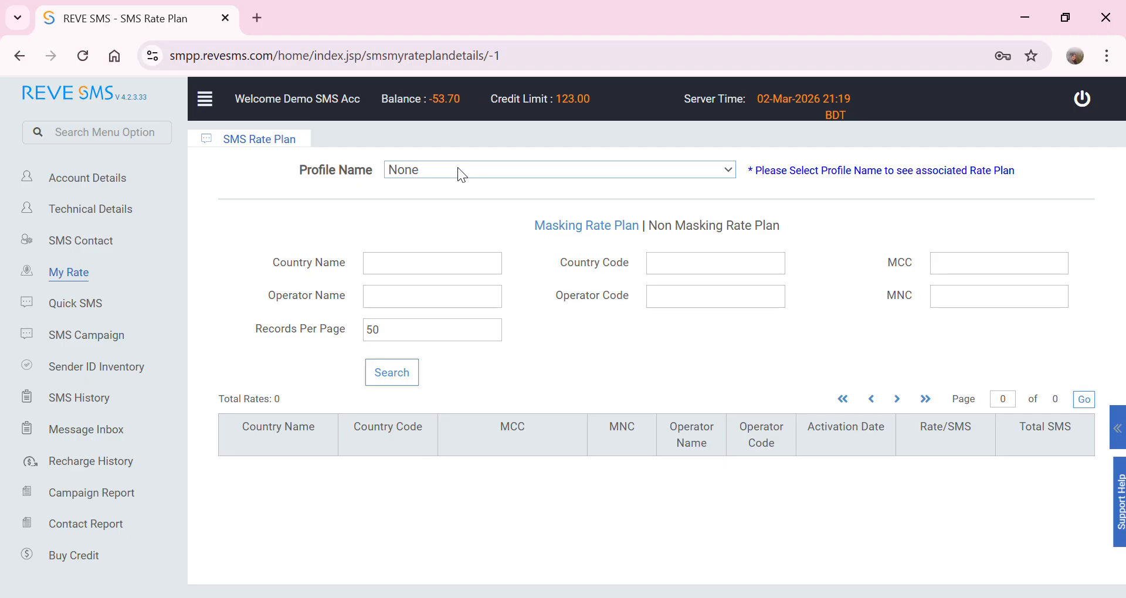
pyautogui.click(460, 211)
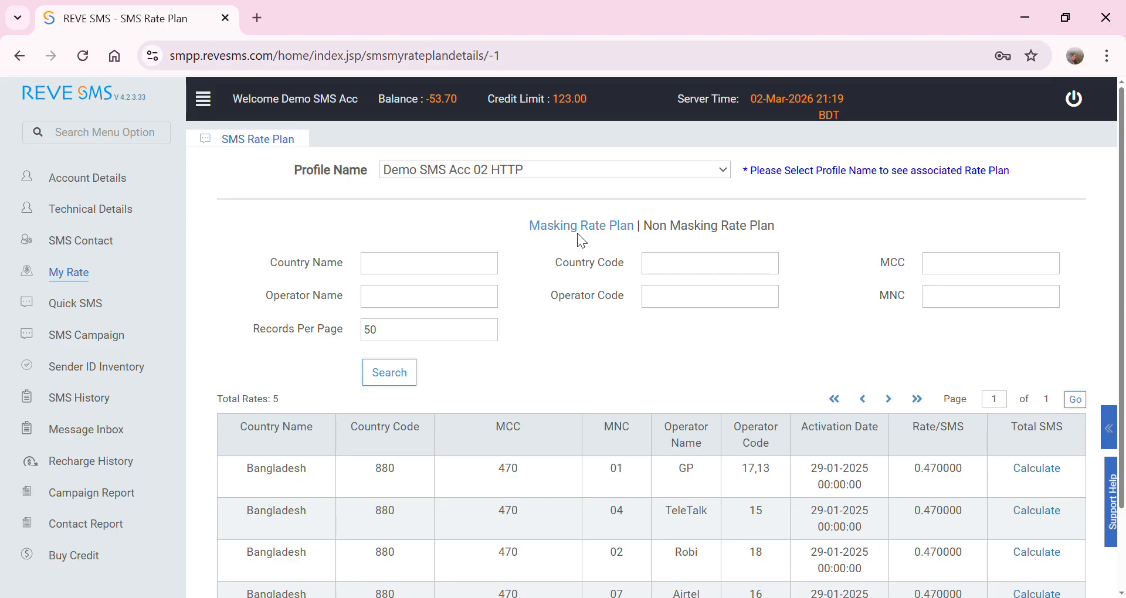
pyautogui.click(681, 229)
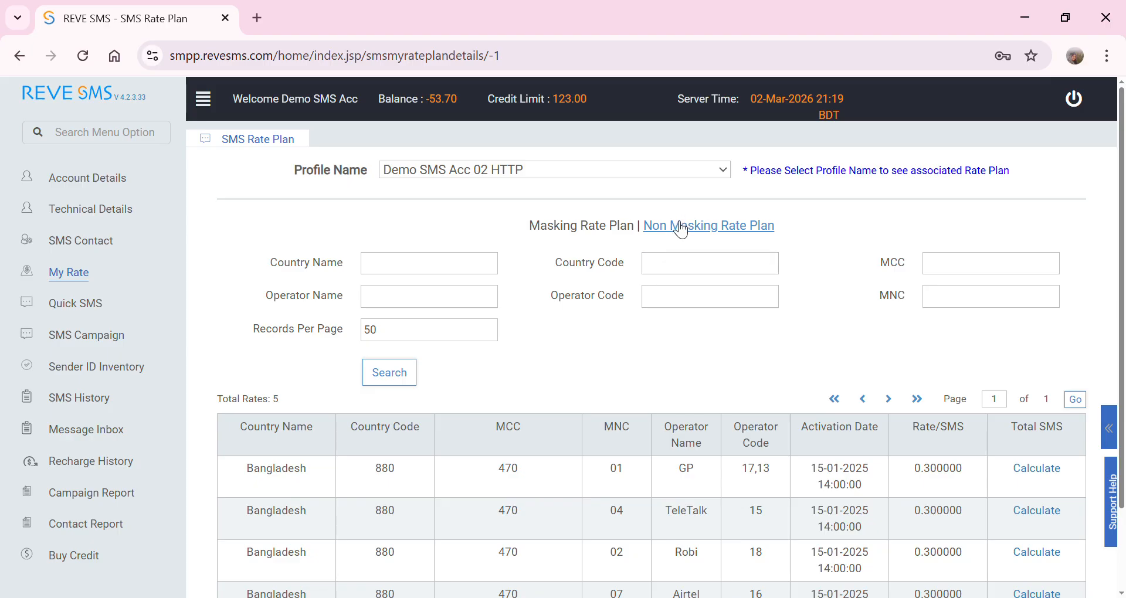
pyautogui.scroll(-3, 779, 527)
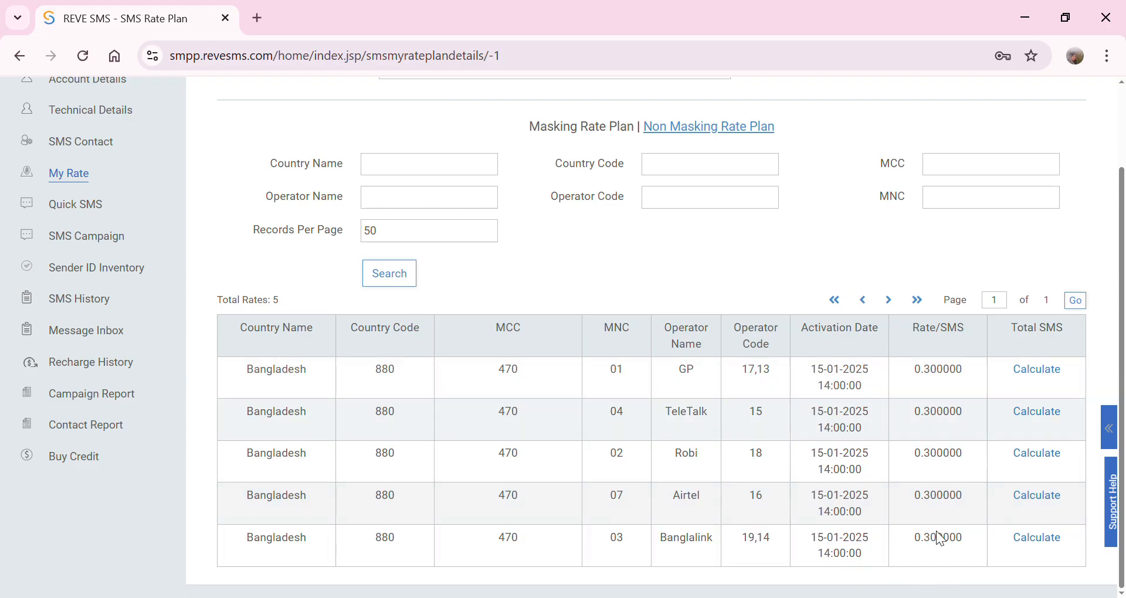
# - Calculate how many SMS the balance covers for GP at 0.300000, then show Masking rates
pyautogui.click(1047, 369)
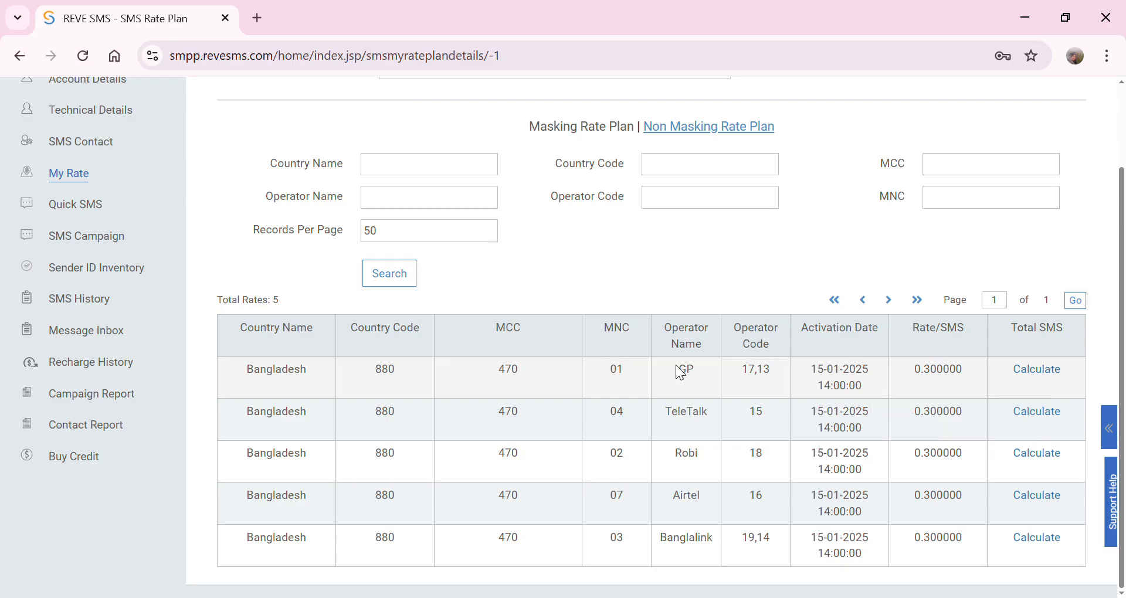
pyautogui.scroll(3, 377, 286)
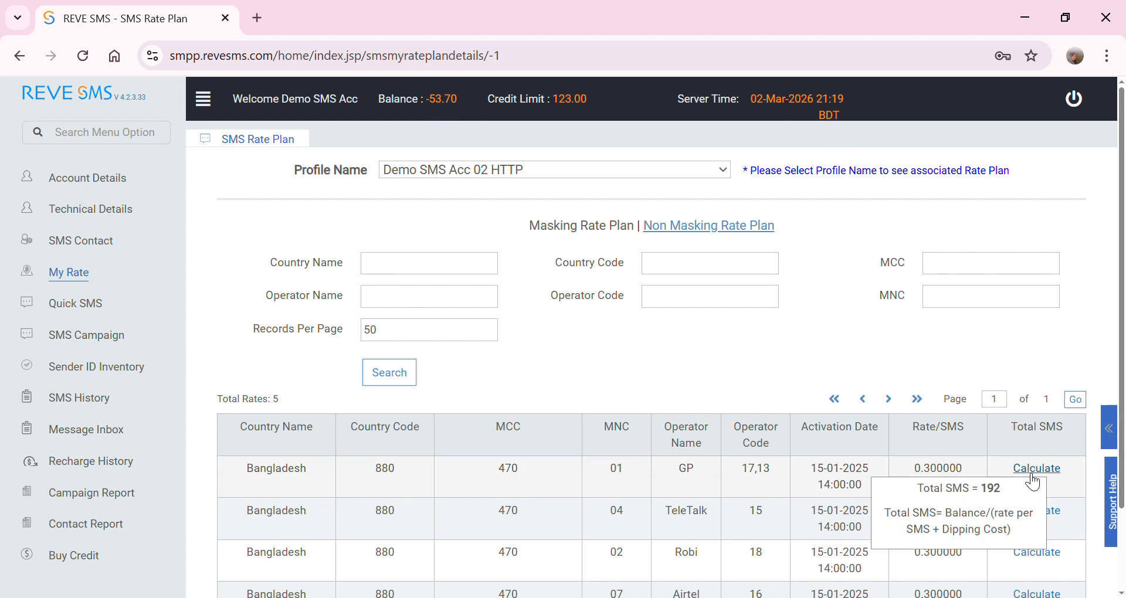
pyautogui.moveTo(924, 469); pyautogui.dragTo(971, 473)
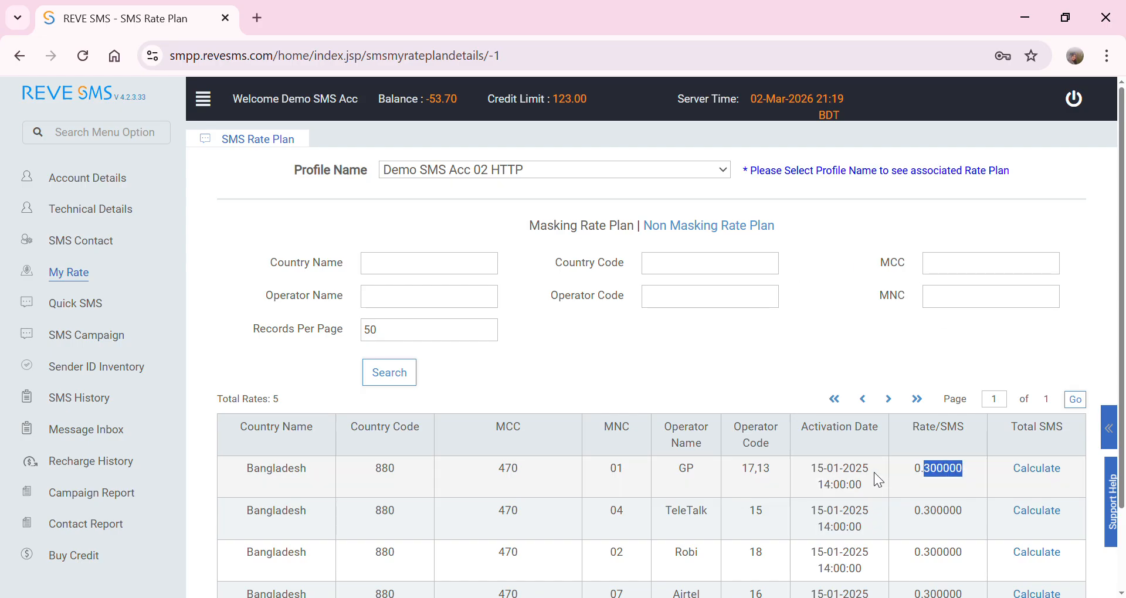
pyautogui.moveTo(1031, 476)
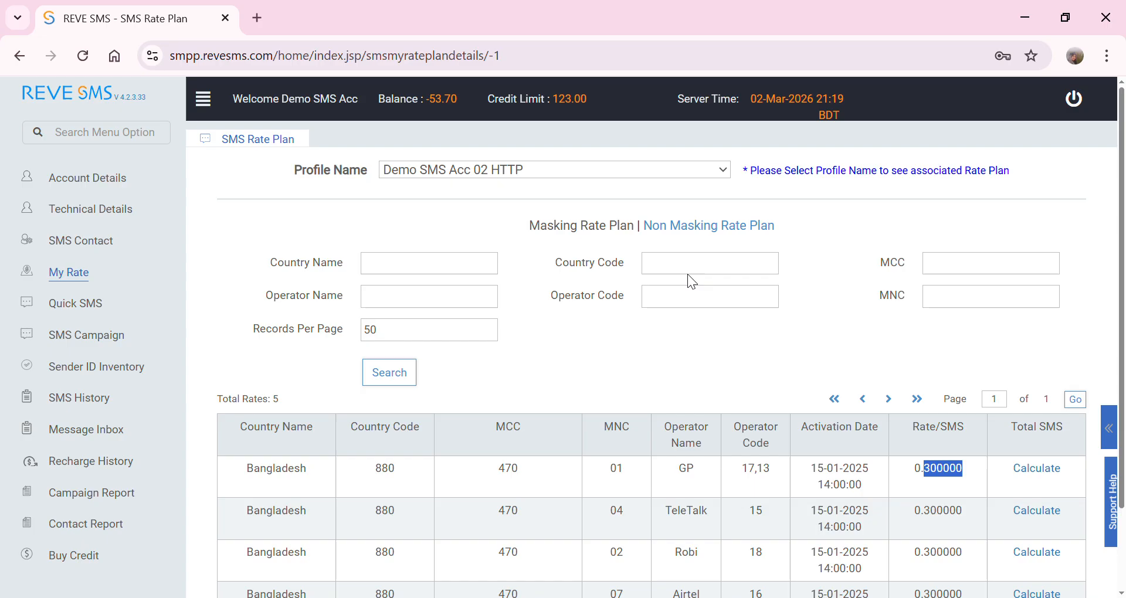
pyautogui.click(743, 232)
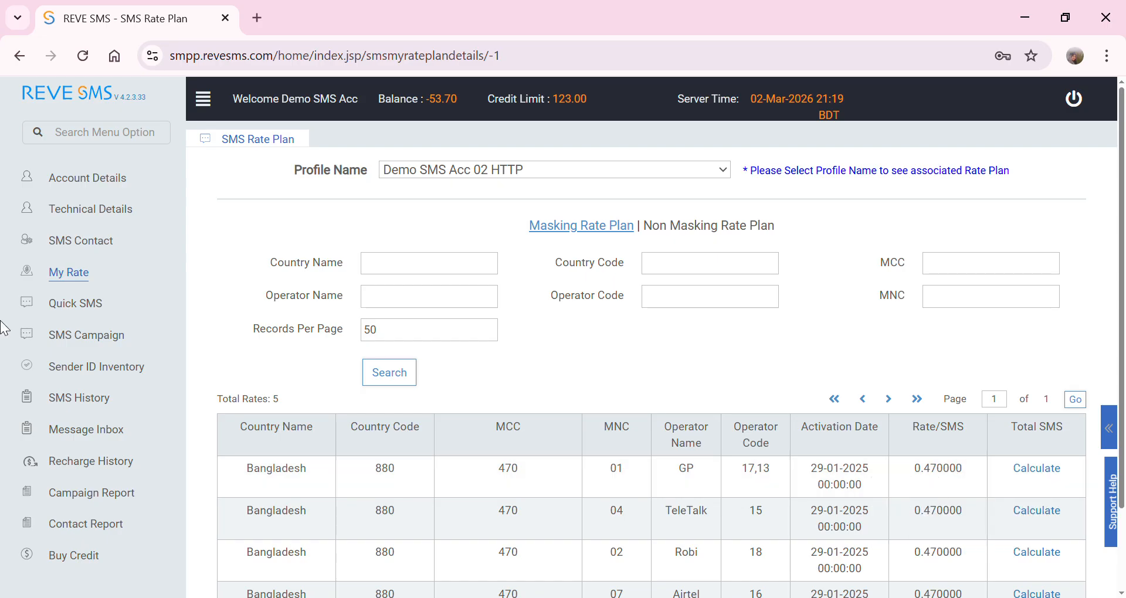
# - Open Quick SMS and choose the Demo SMS Acc 02 HTTP client profile
pyautogui.click(89, 305)
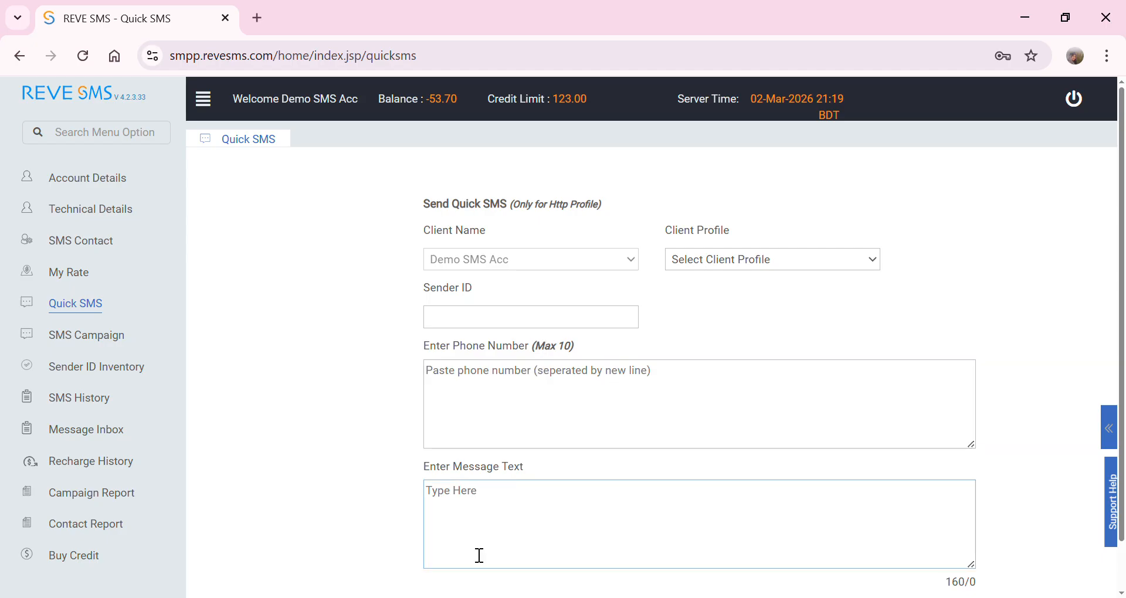
pyautogui.click(543, 515)
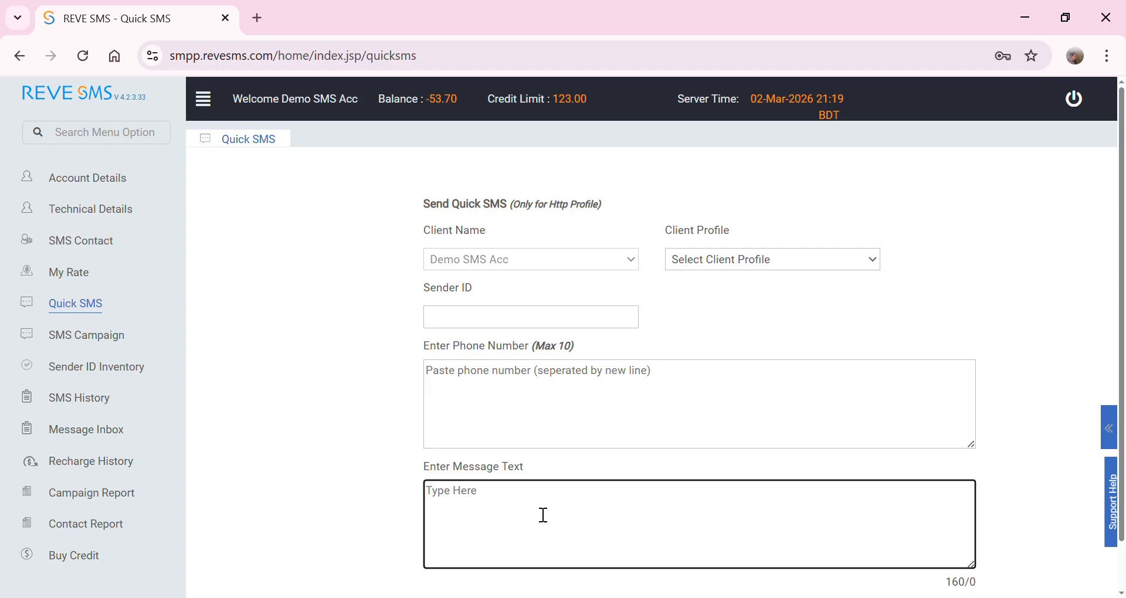
pyautogui.click(574, 370)
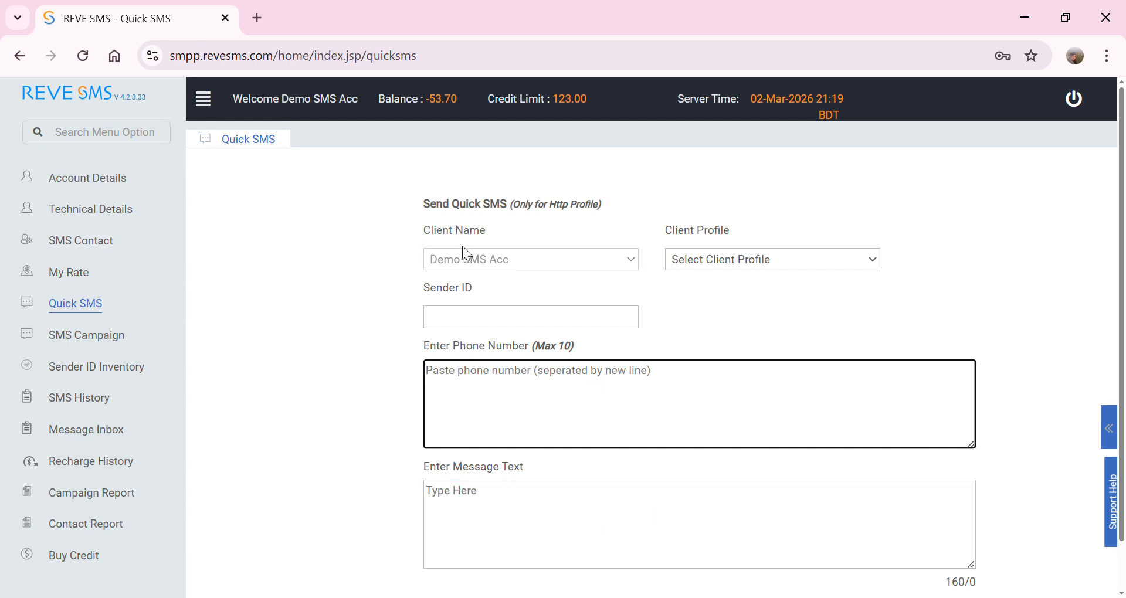
pyautogui.click(464, 261)
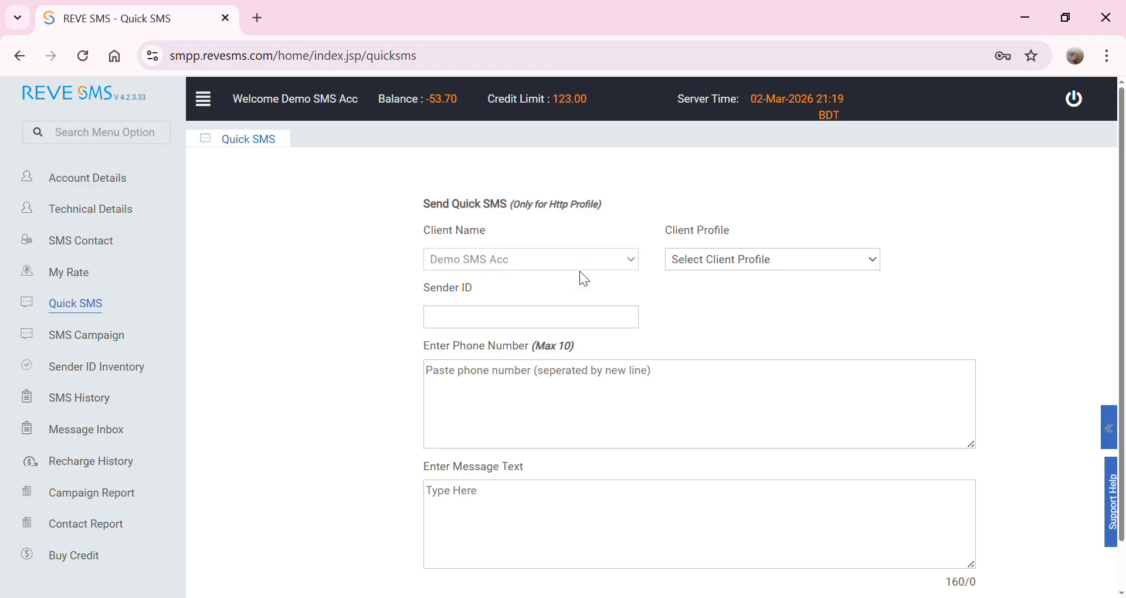
pyautogui.click(528, 323)
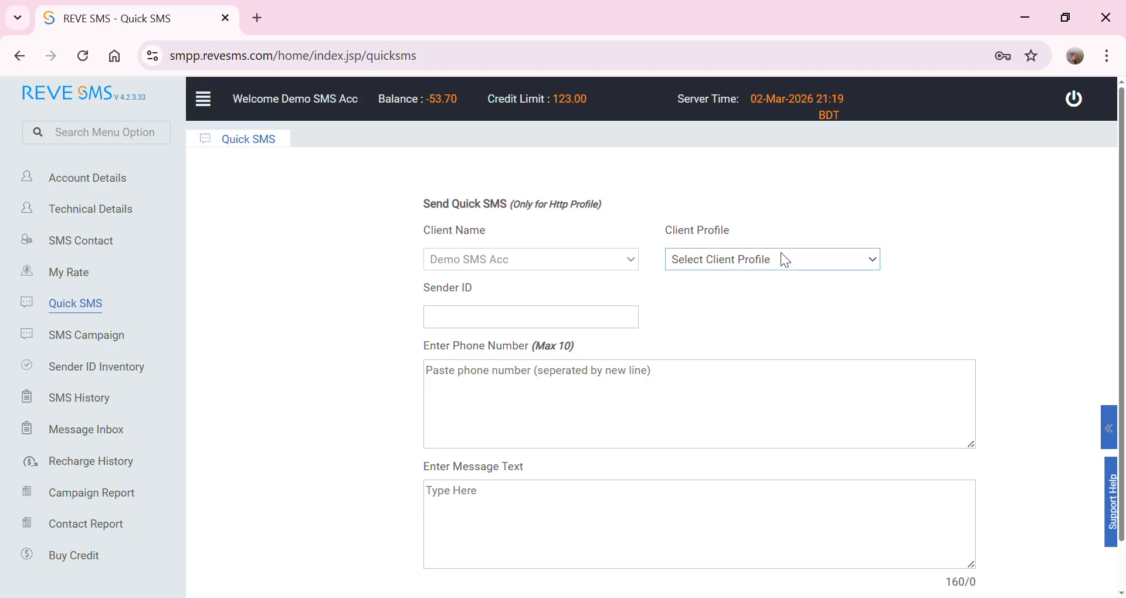
pyautogui.click(733, 286)
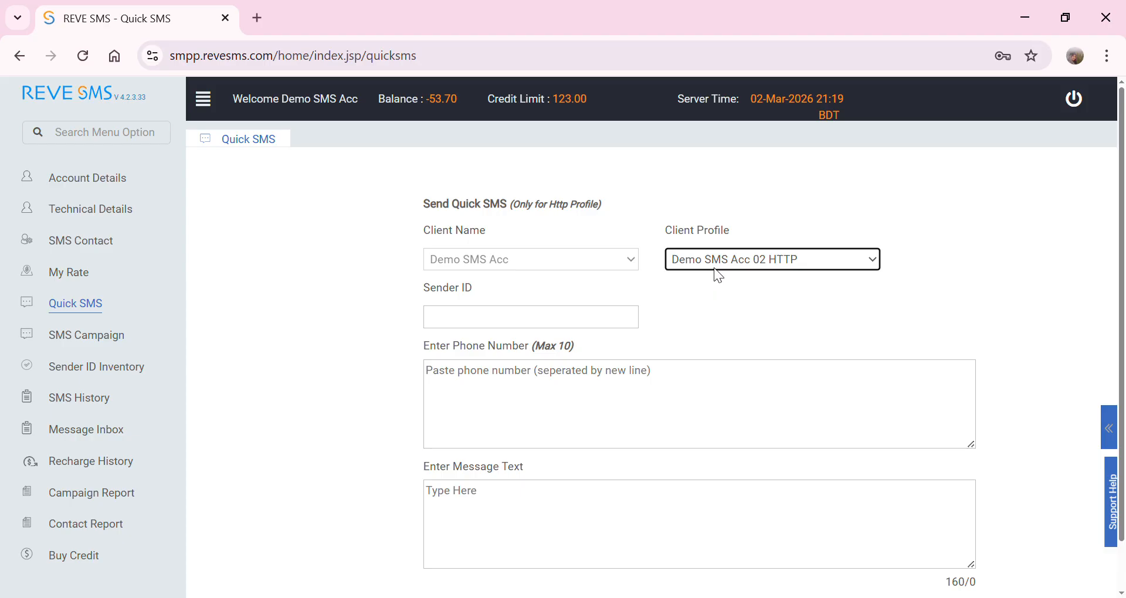
# - Enter 1234 as the Quick SMS sender ID
pyautogui.click(523, 324)
pyautogui.write('1234')
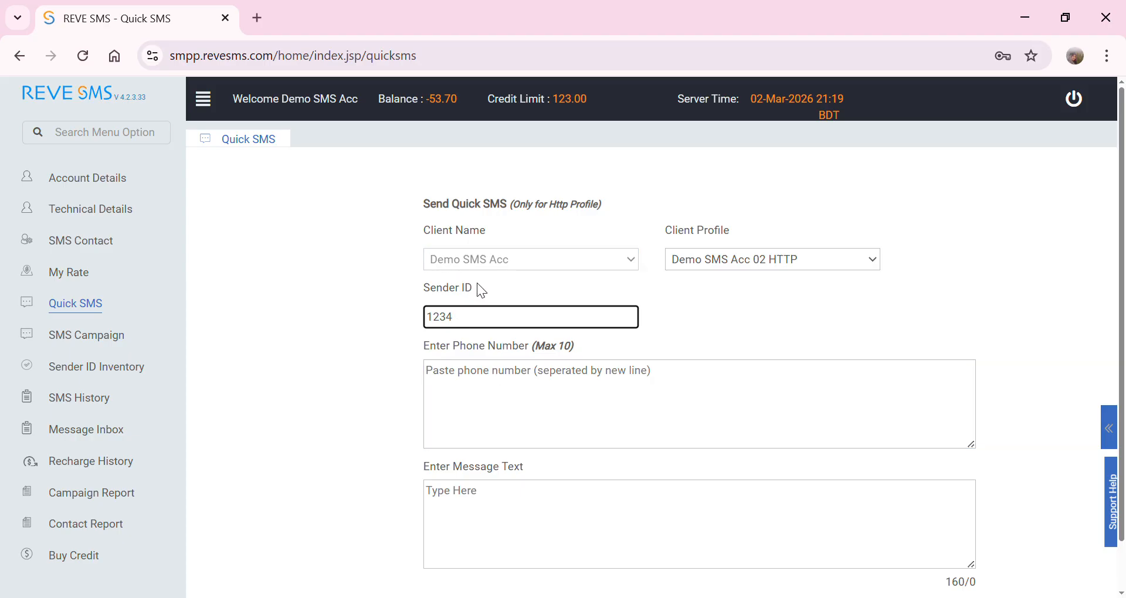
pyautogui.moveTo(476, 285); pyautogui.dragTo(406, 284)
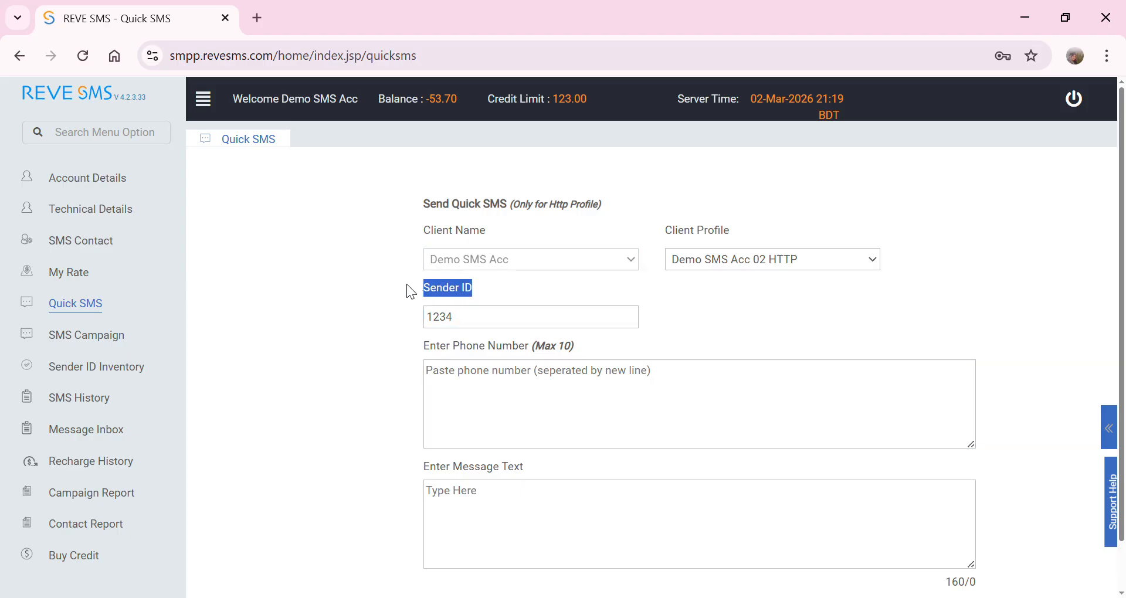
pyautogui.click(482, 319)
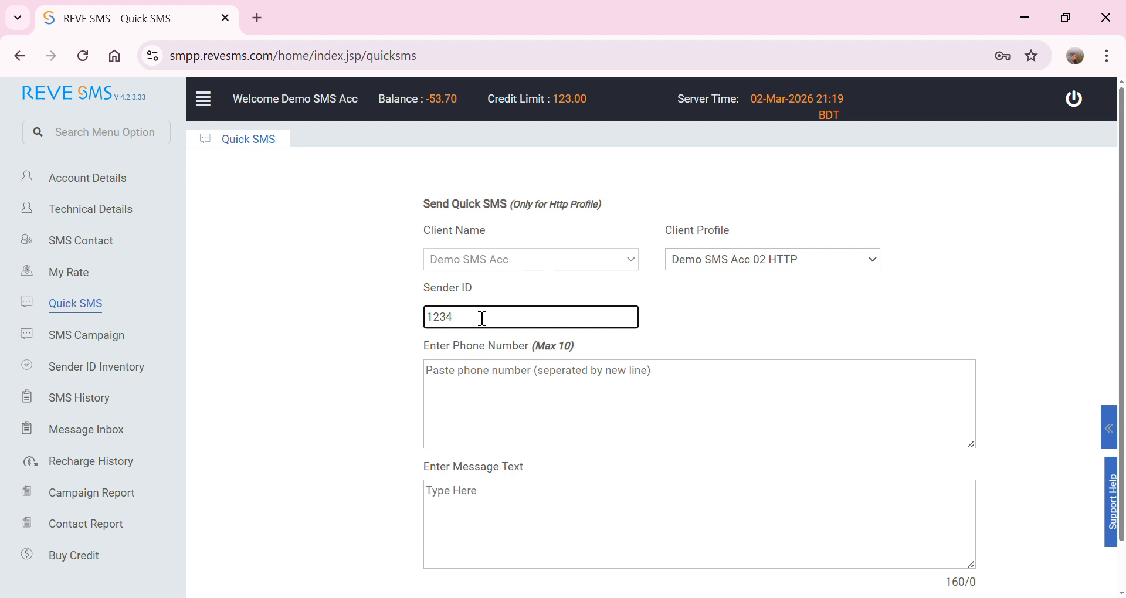
pyautogui.click(537, 410)
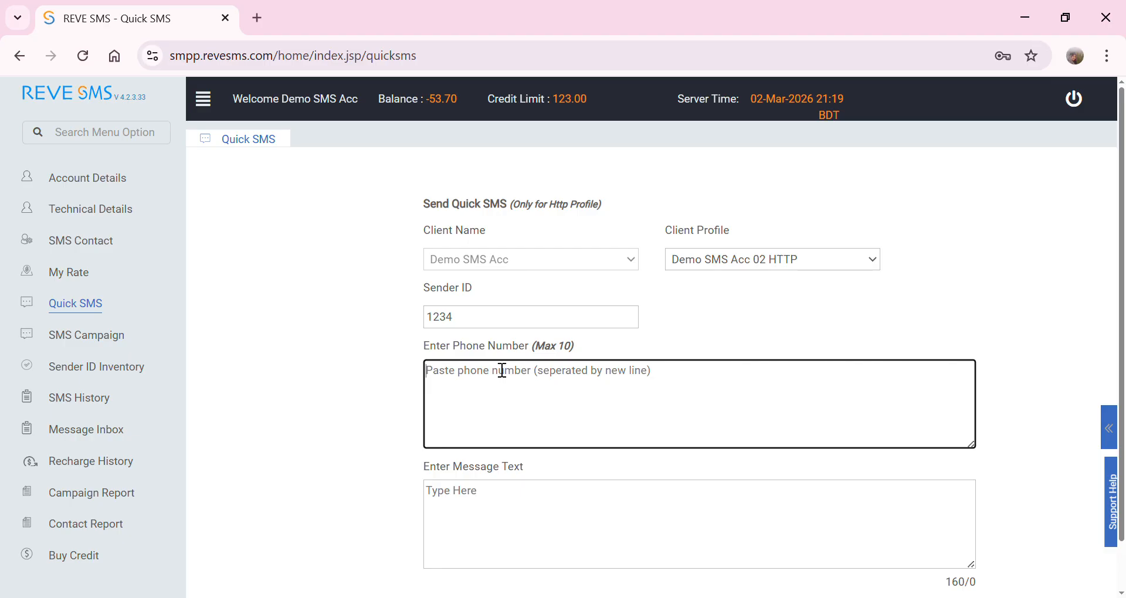
pyautogui.click(471, 318)
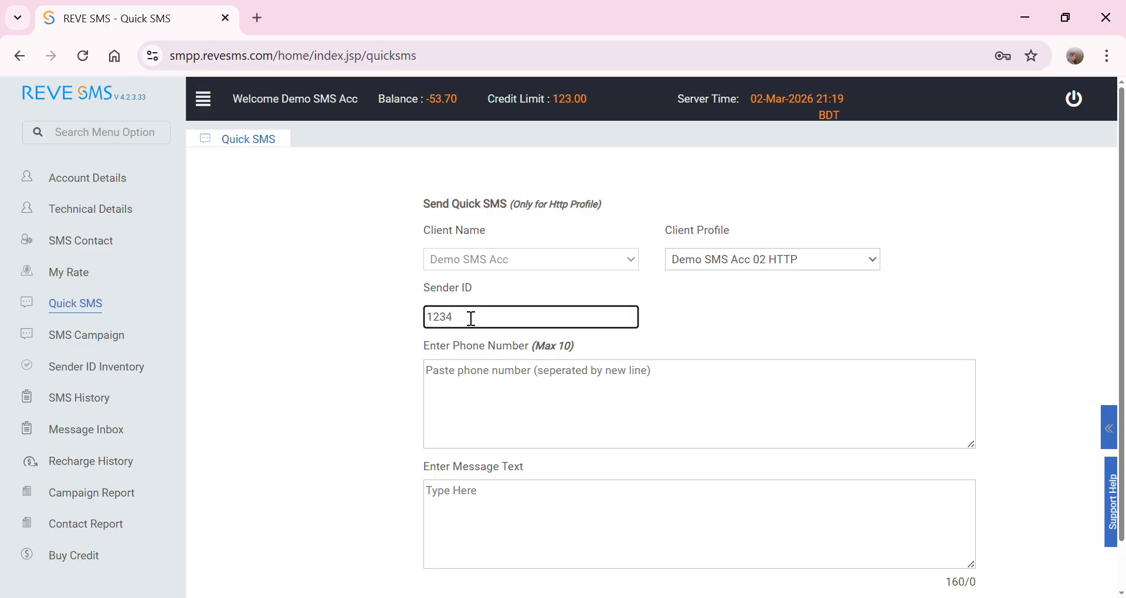
# - Enter three recipient phone numbers one per line, deleting the stray 88 typed with the first
pyautogui.click(468, 399)
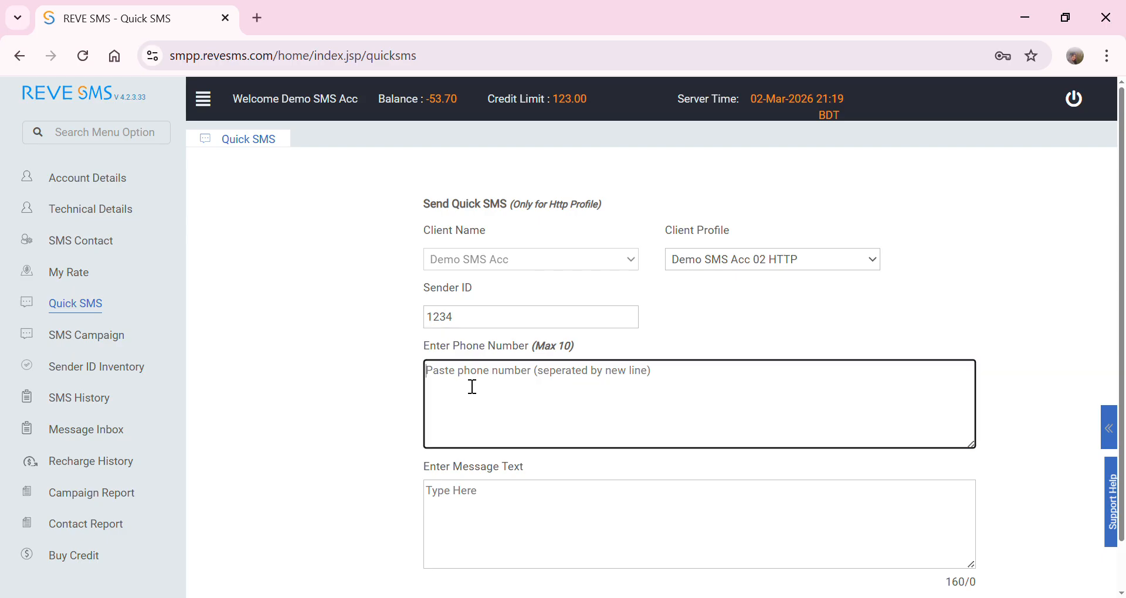
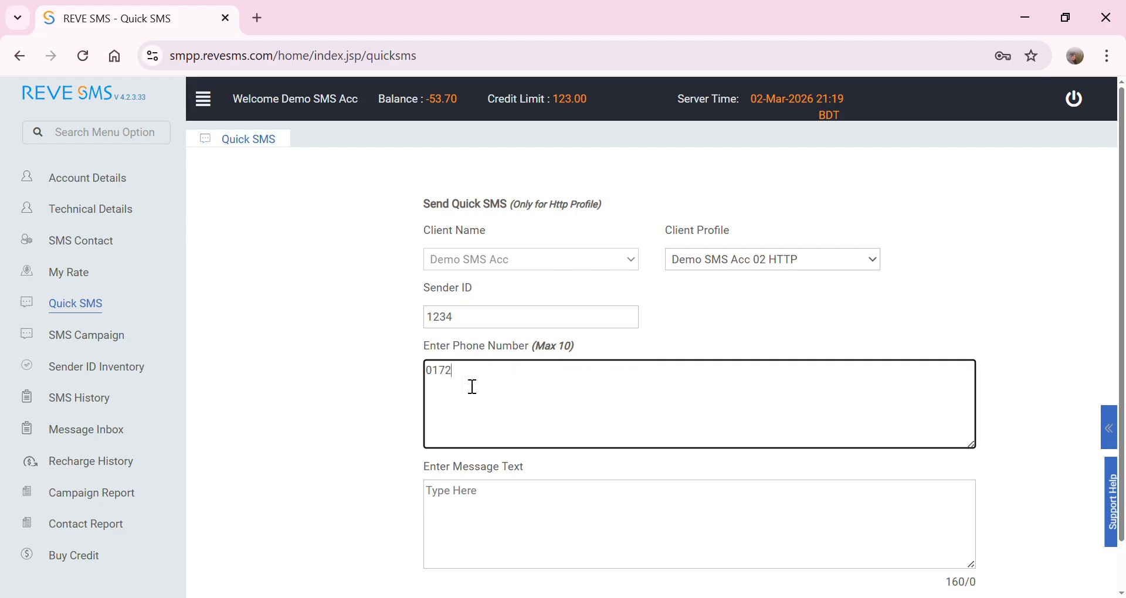
pyautogui.write('88')
pyautogui.click(530, 372)
pyautogui.moveTo(451, 379); pyautogui.dragTo(409, 380)
pyautogui.click(447, 381)
pyautogui.press('BackSpace')
pyautogui.click(537, 379)
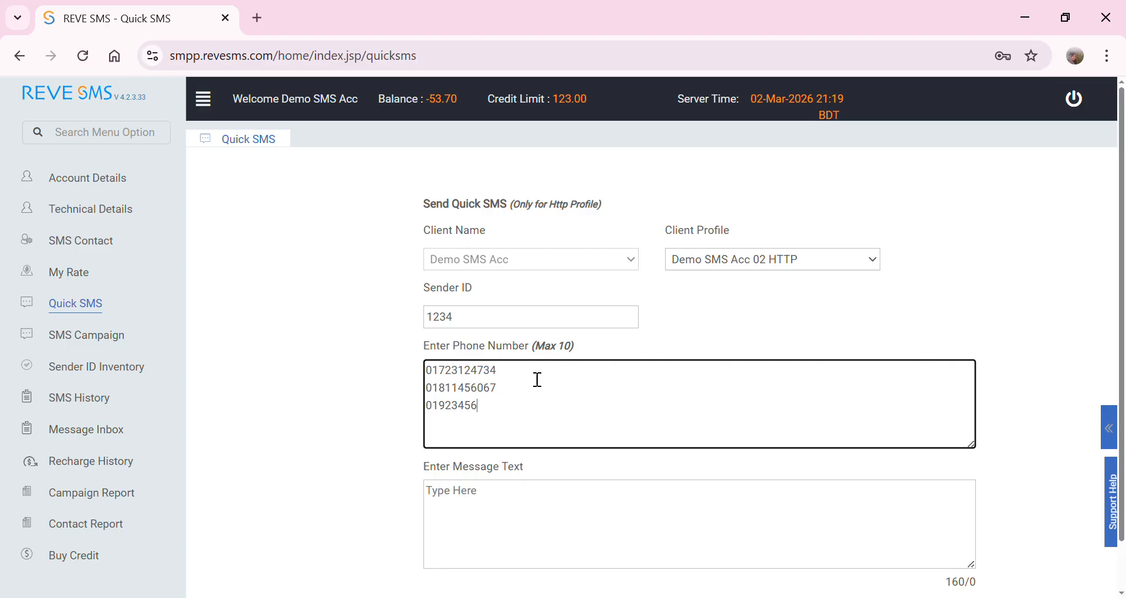
pyautogui.write('789')
pyautogui.click(480, 542)
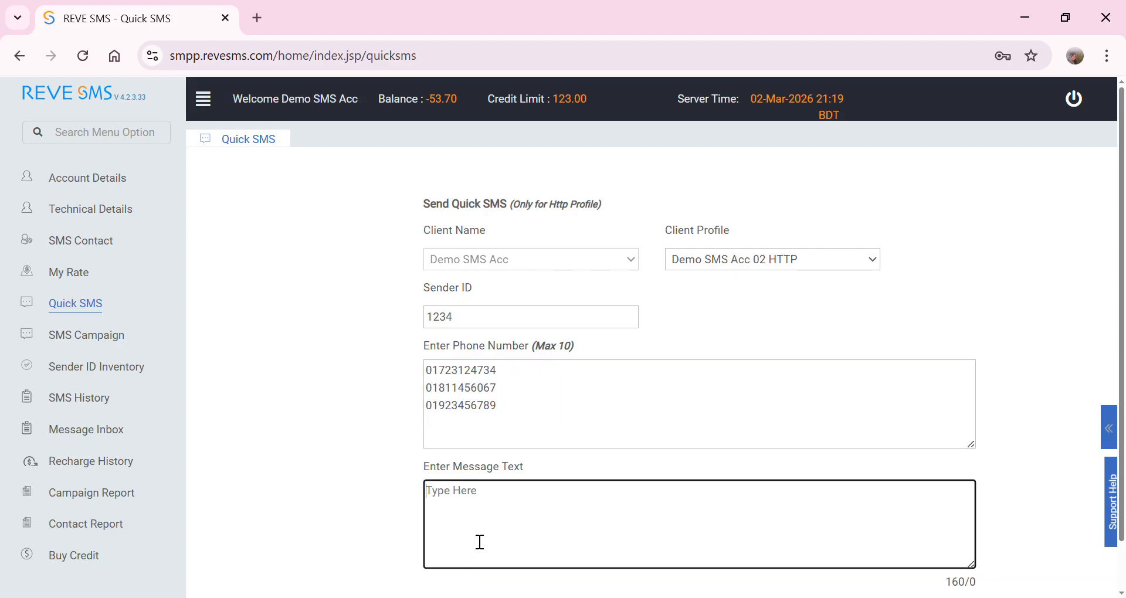
# - Type the message 'Hello' and 'How are you?' on separate lines
pyautogui.write('Hello')
pyautogui.press('Return')
pyautogui.write('How are you')
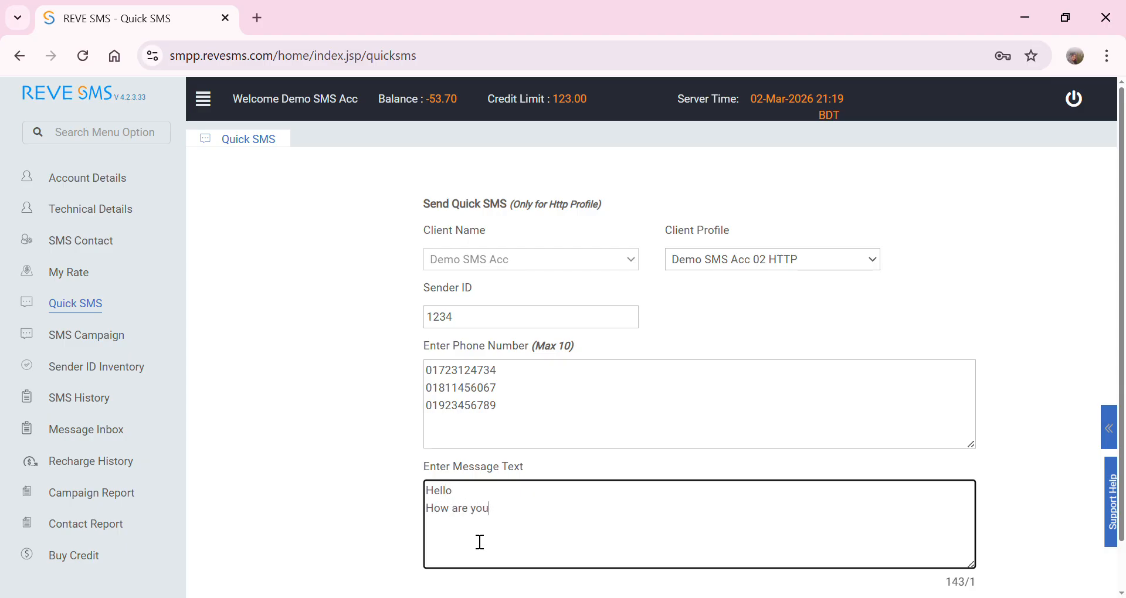
pyautogui.scroll(-1, 481, 534)
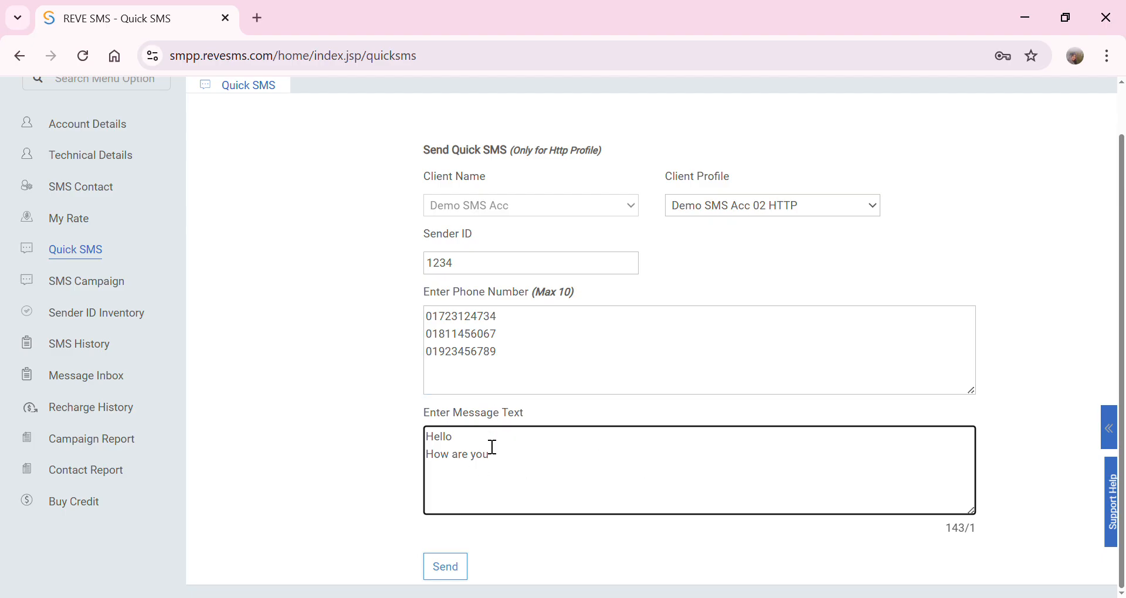
pyautogui.write('?')
pyautogui.press('Return')
pyautogui.scroll(1, 527, 471)
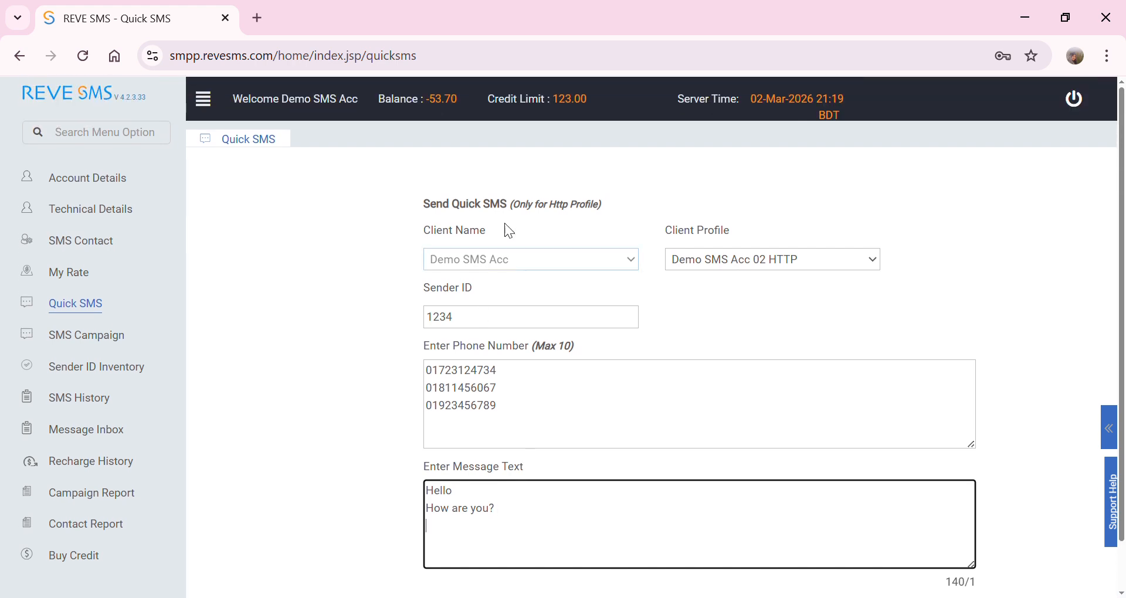
pyautogui.scroll(-1, 499, 493)
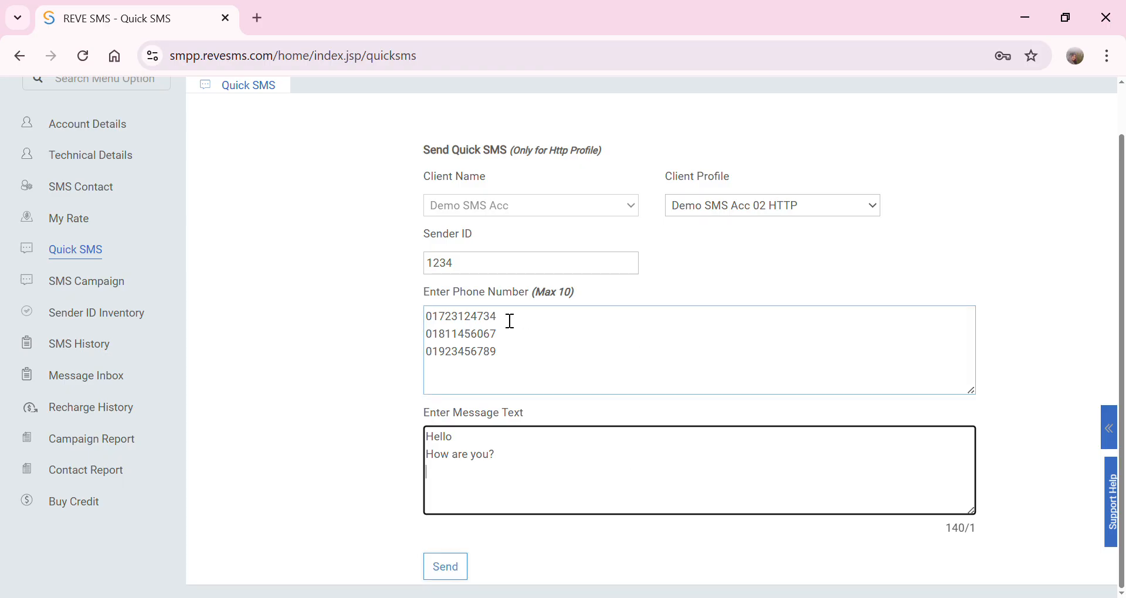
# - Check the listed recipients and message, then go to the SMS Campaign list
pyautogui.moveTo(507, 319); pyautogui.dragTo(512, 378)
pyautogui.click(552, 504)
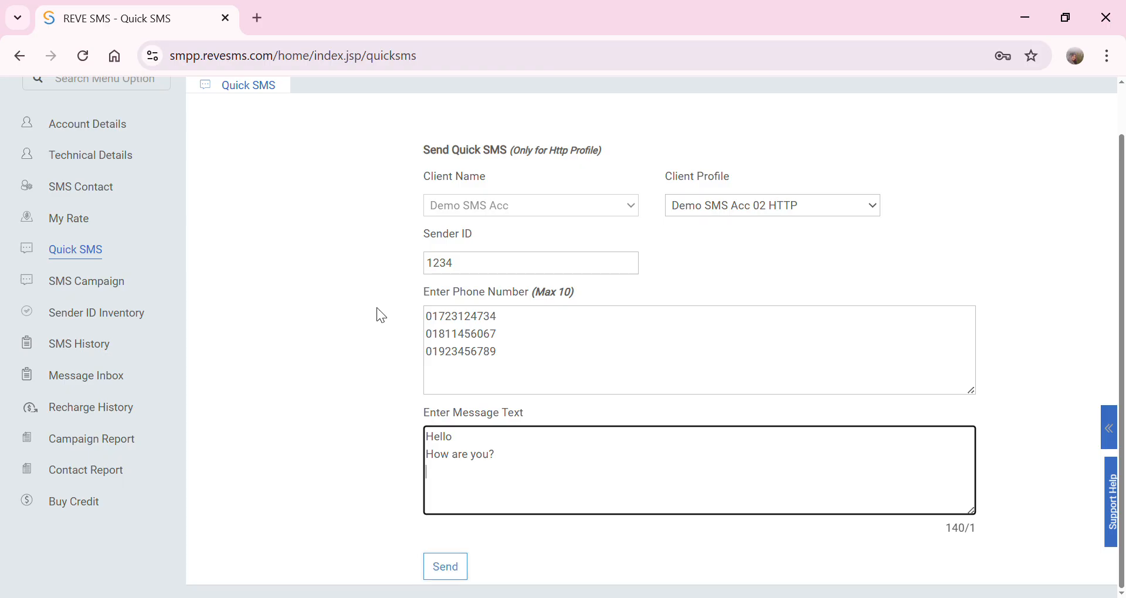
pyautogui.scroll(2, 388, 306)
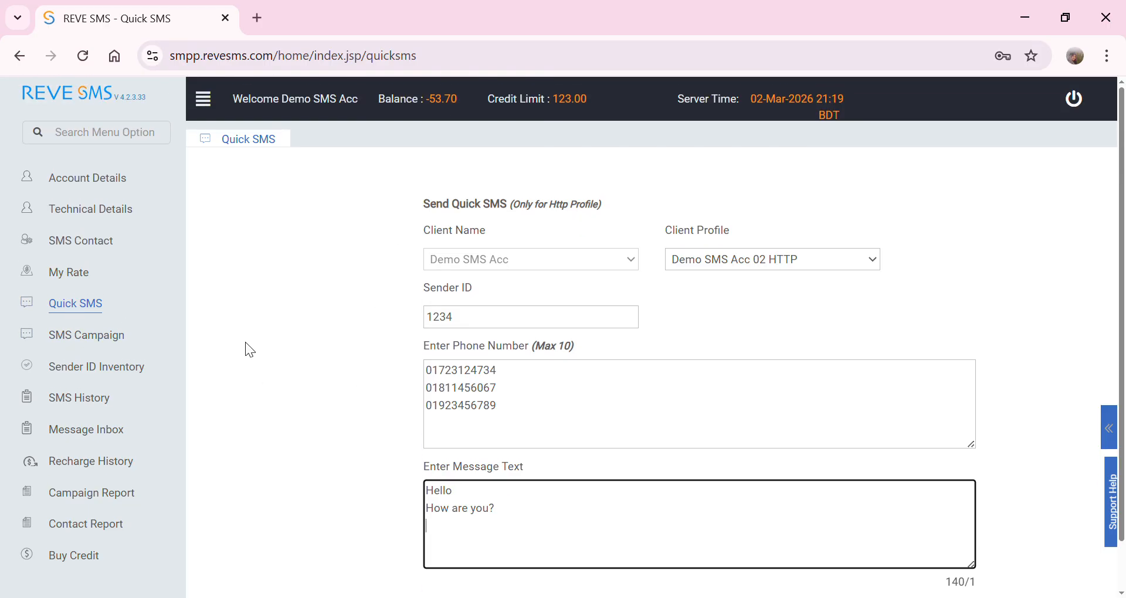
pyautogui.click(70, 343)
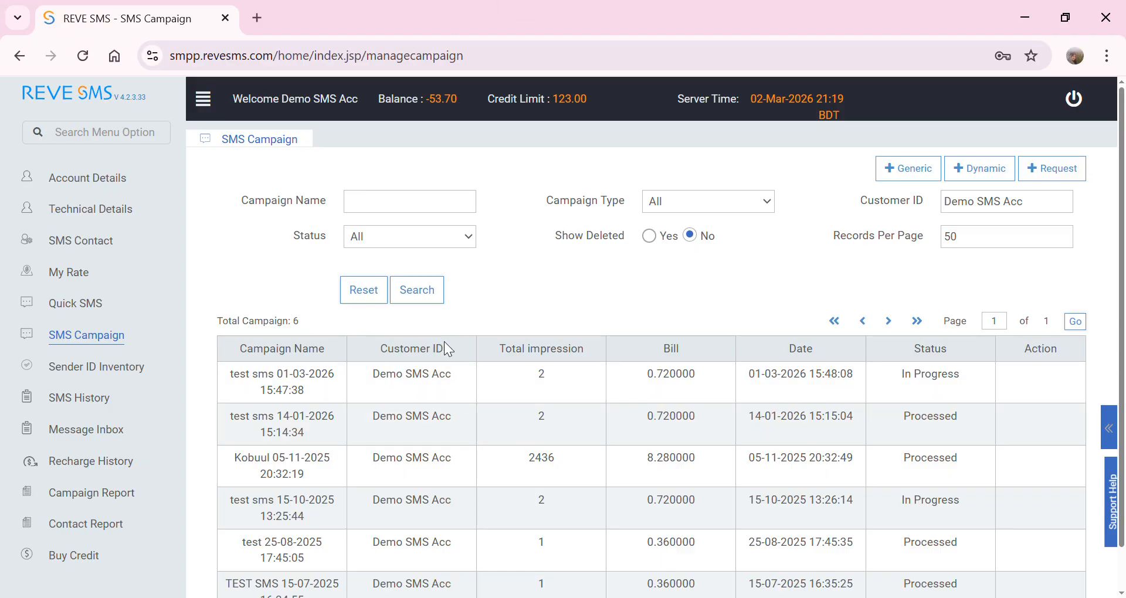
# - Search campaigns by Campaign Name 'demo', then rerun the search as 'Demo'
pyautogui.scroll(-1, 448, 484)
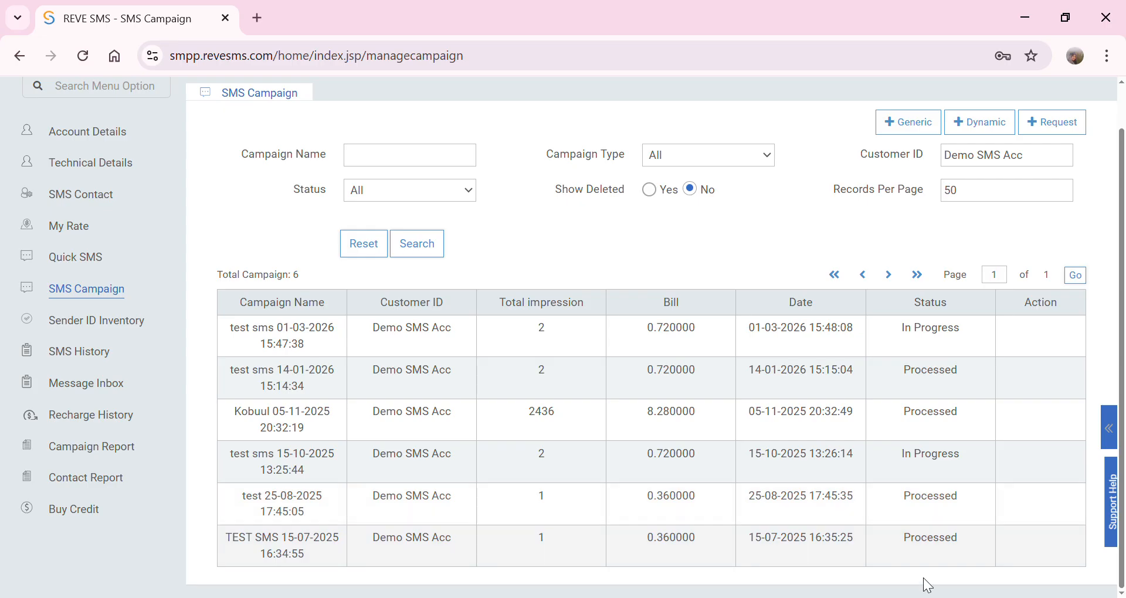
pyautogui.scroll(1, 522, 493)
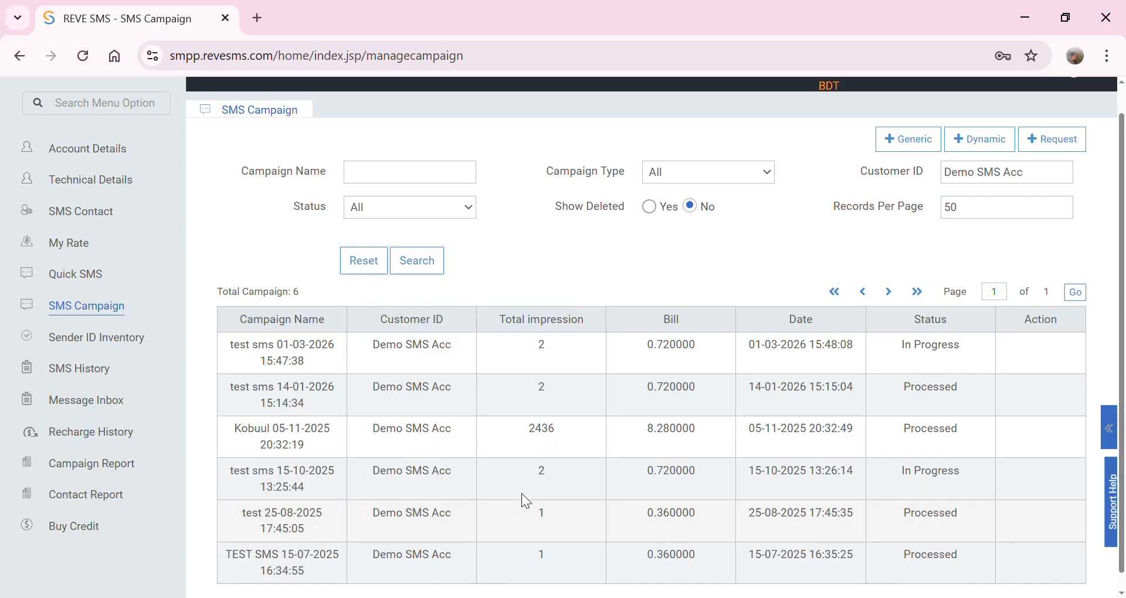
pyautogui.click(403, 211)
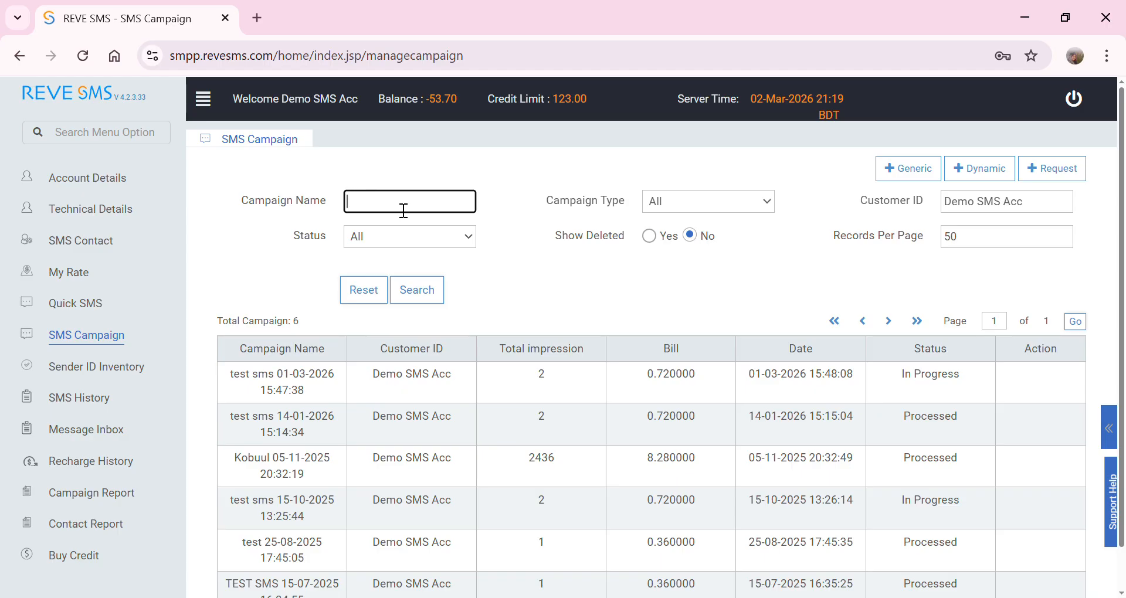
pyautogui.write('demo')
pyautogui.click(438, 299)
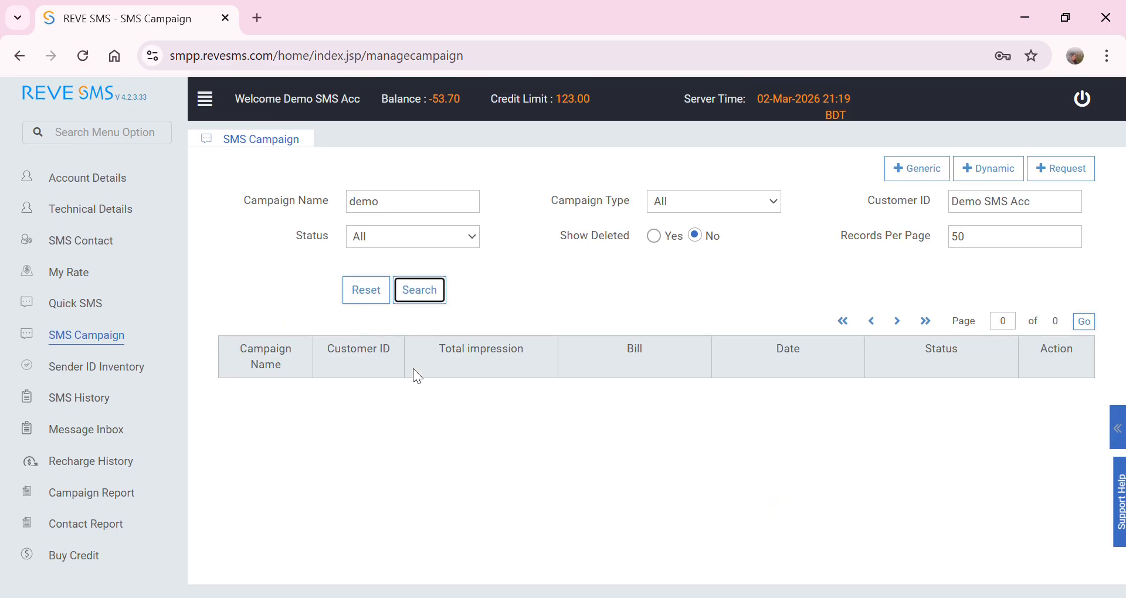
pyautogui.click(359, 204)
pyautogui.moveTo(350, 203); pyautogui.dragTo(356, 206)
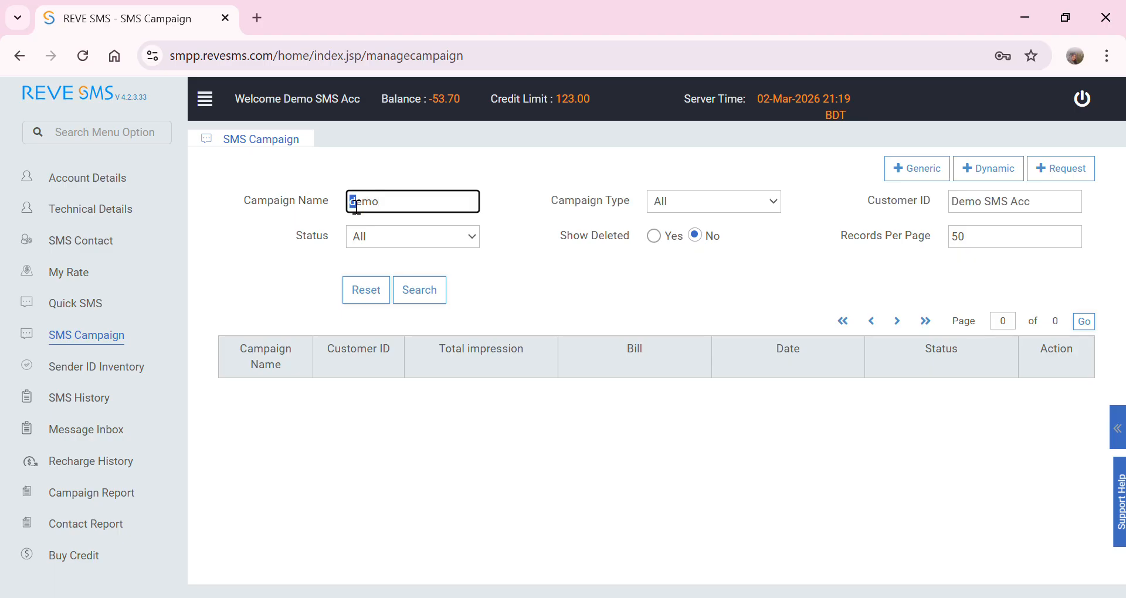
pyautogui.write('D')
pyautogui.click(420, 293)
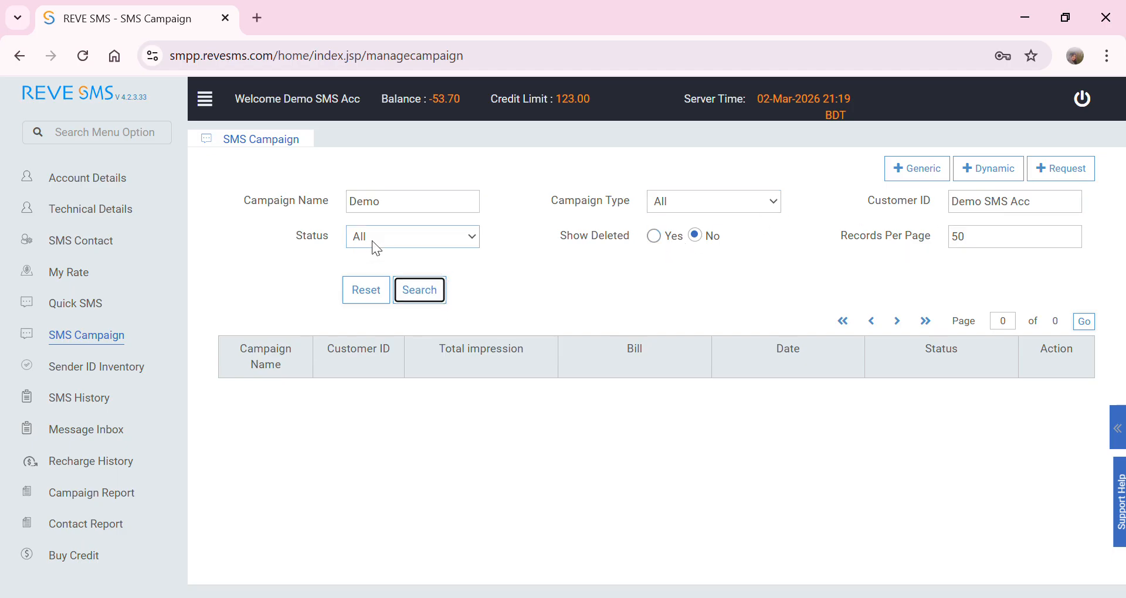
# - Clear the Demo filter and reload the SMS Campaign list showing all six campaigns
pyautogui.click(410, 210)
pyautogui.moveTo(391, 206); pyautogui.dragTo(339, 212)
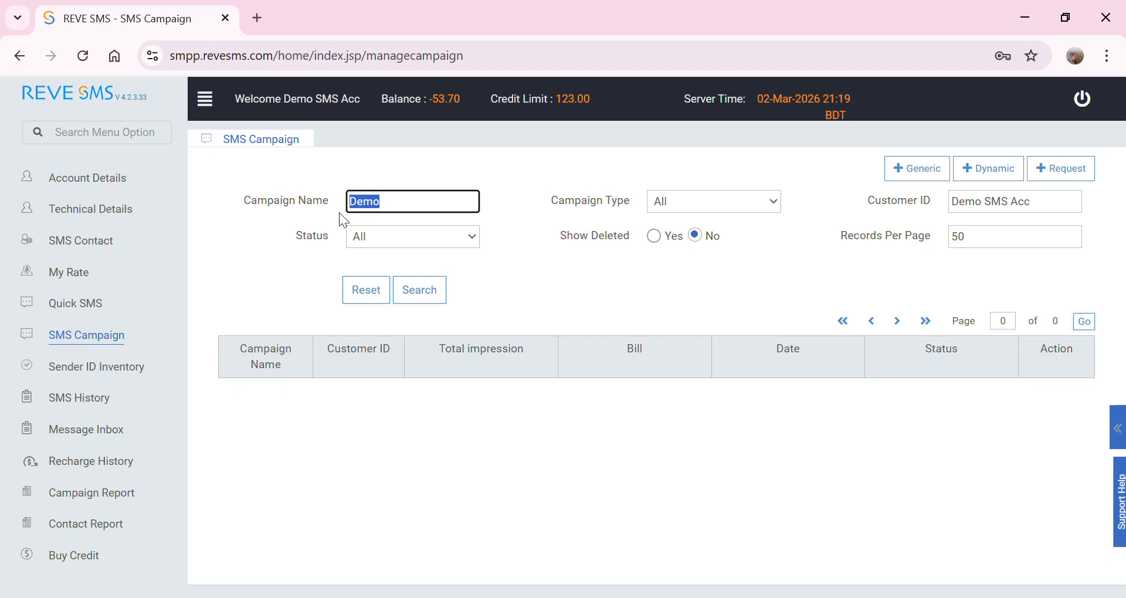
pyautogui.press('BackSpace')
pyautogui.click(124, 346)
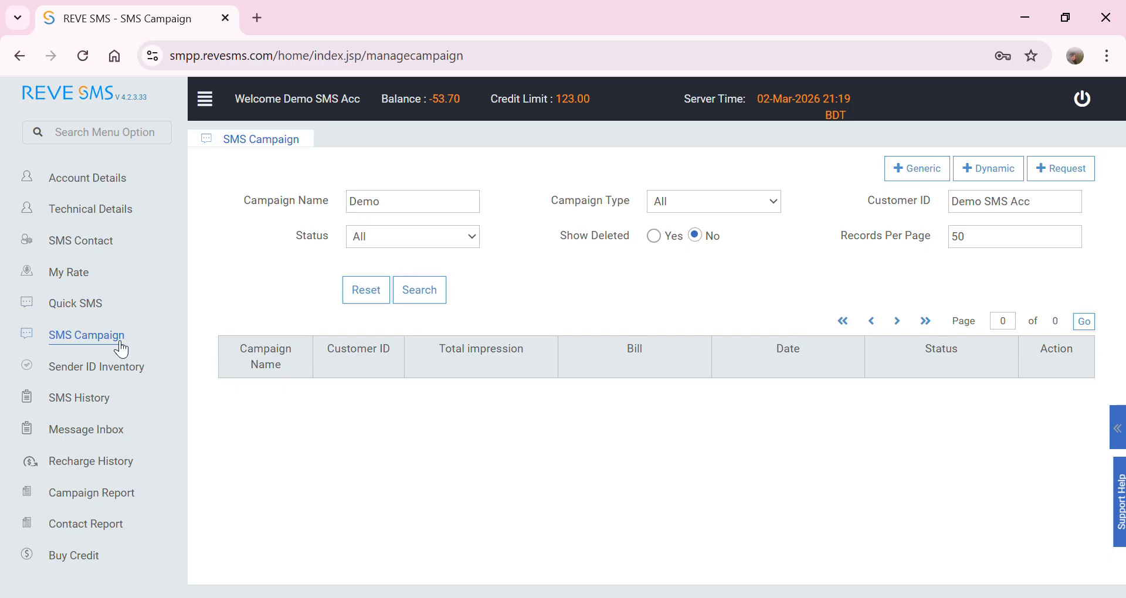
pyautogui.scroll(-1, 472, 349)
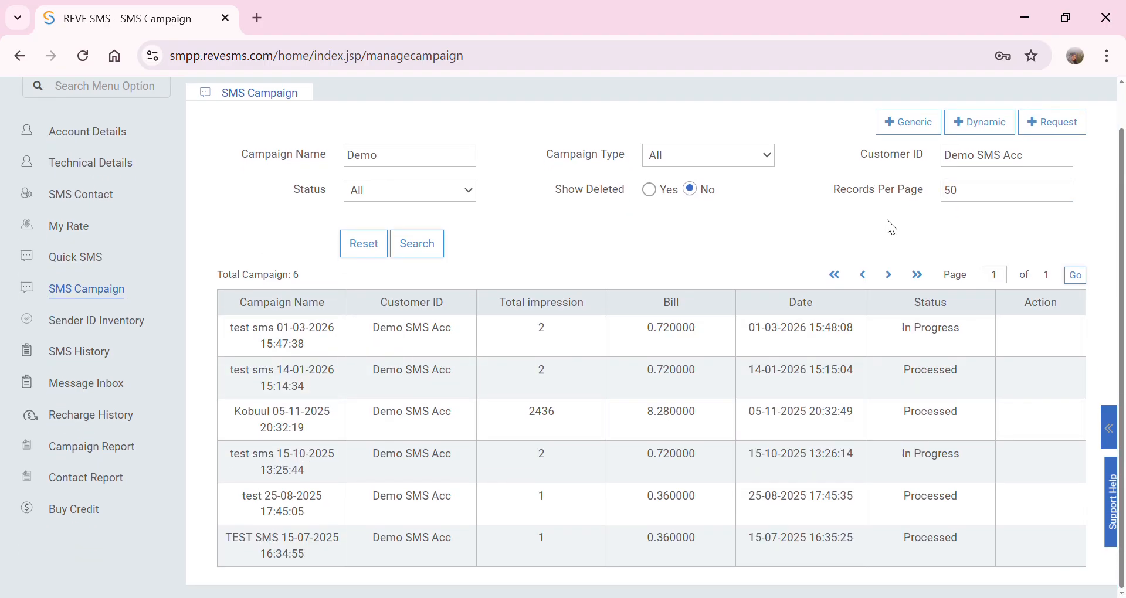
pyautogui.scroll(1, 886, 220)
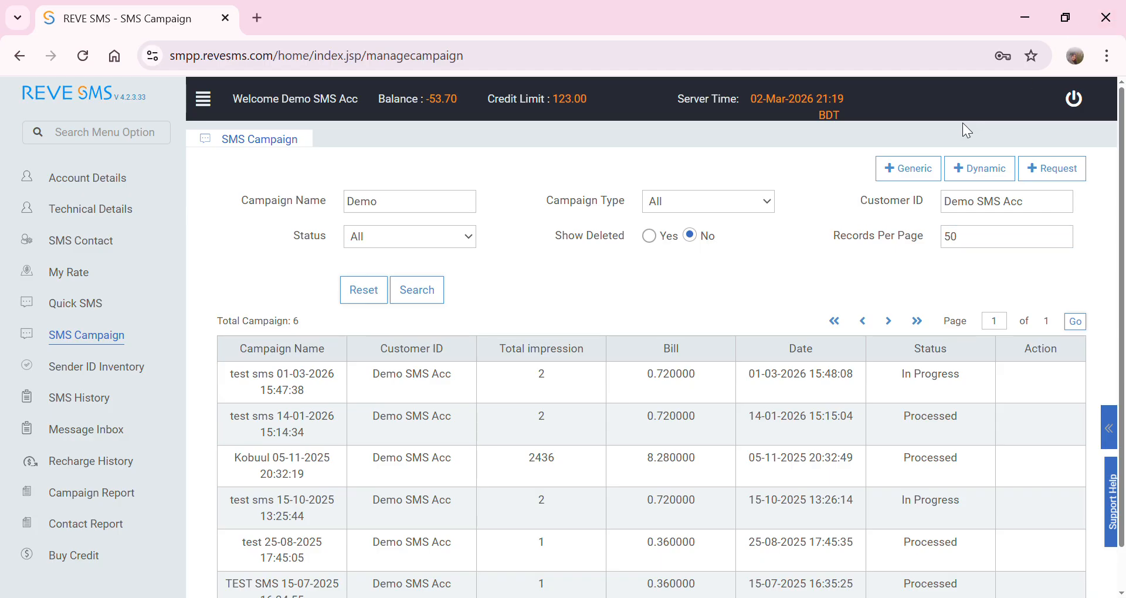
# - Open a new Generic campaign named 'Eid Campaign' using the Demo SMS Acc 02 HTTP profile
pyautogui.click(911, 171)
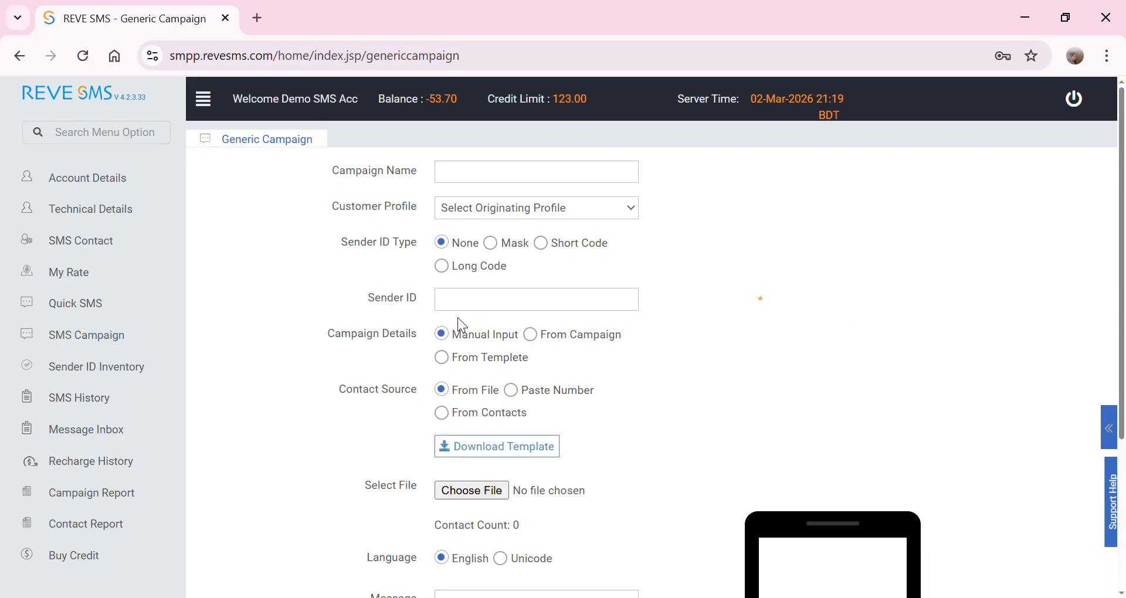
pyautogui.click(486, 179)
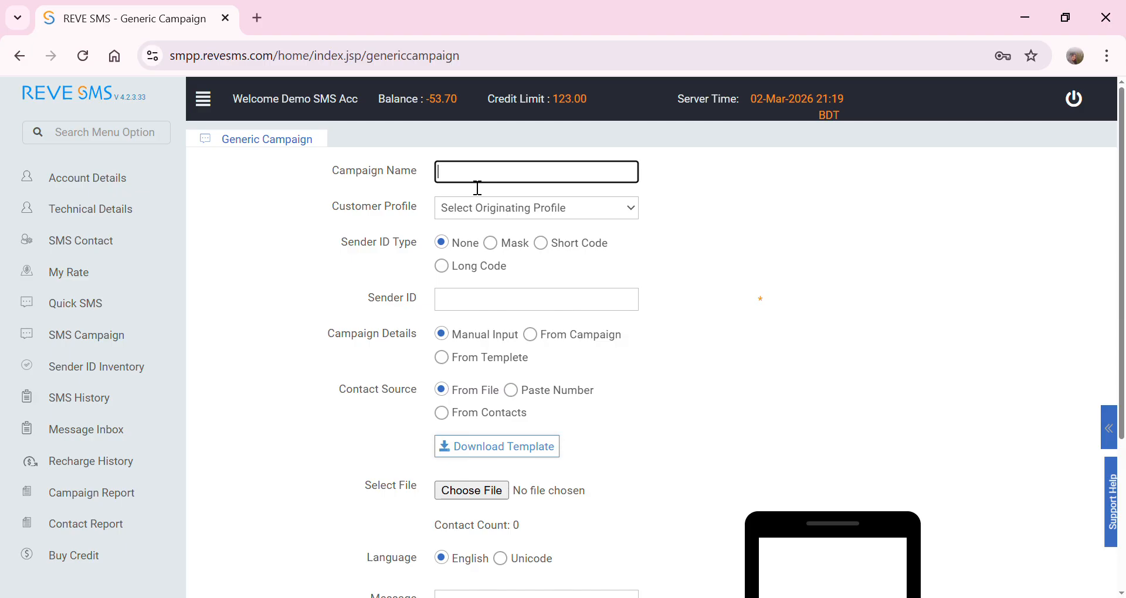
pyautogui.write('Eid Campaign')
pyautogui.click(504, 217)
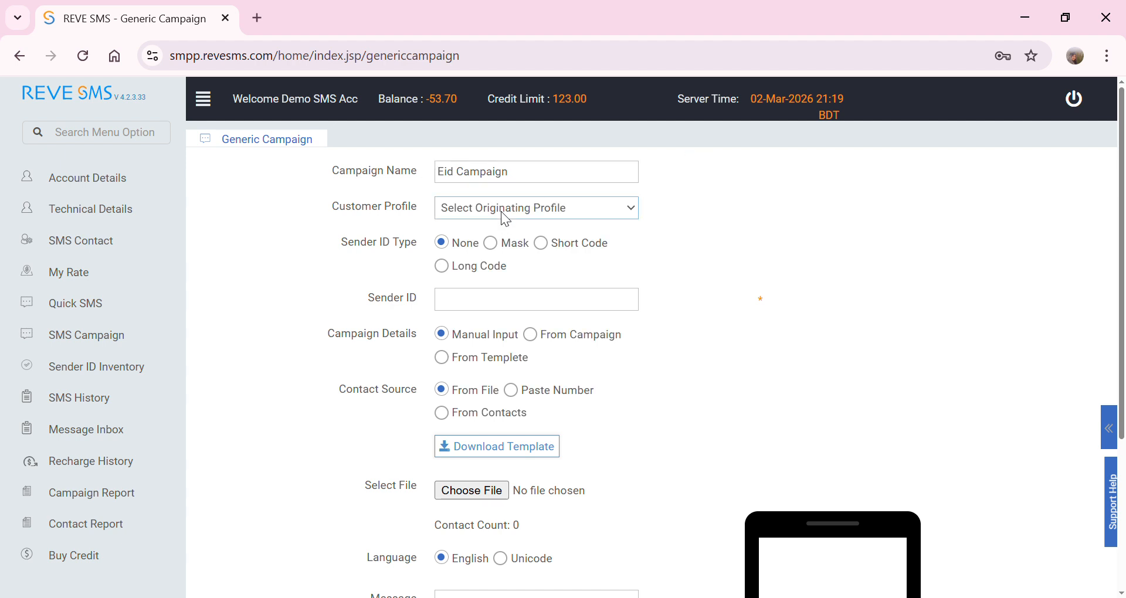
pyautogui.click(508, 251)
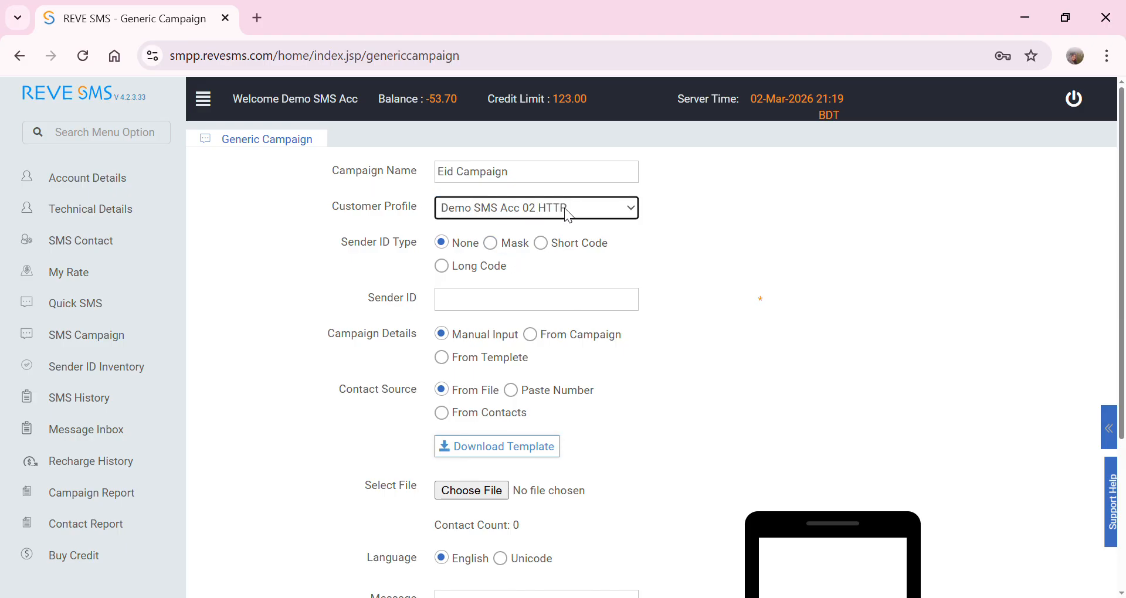
# - Try Sender ID Type Mask with sender ID 1234, then revert the type to None
pyautogui.click(503, 251)
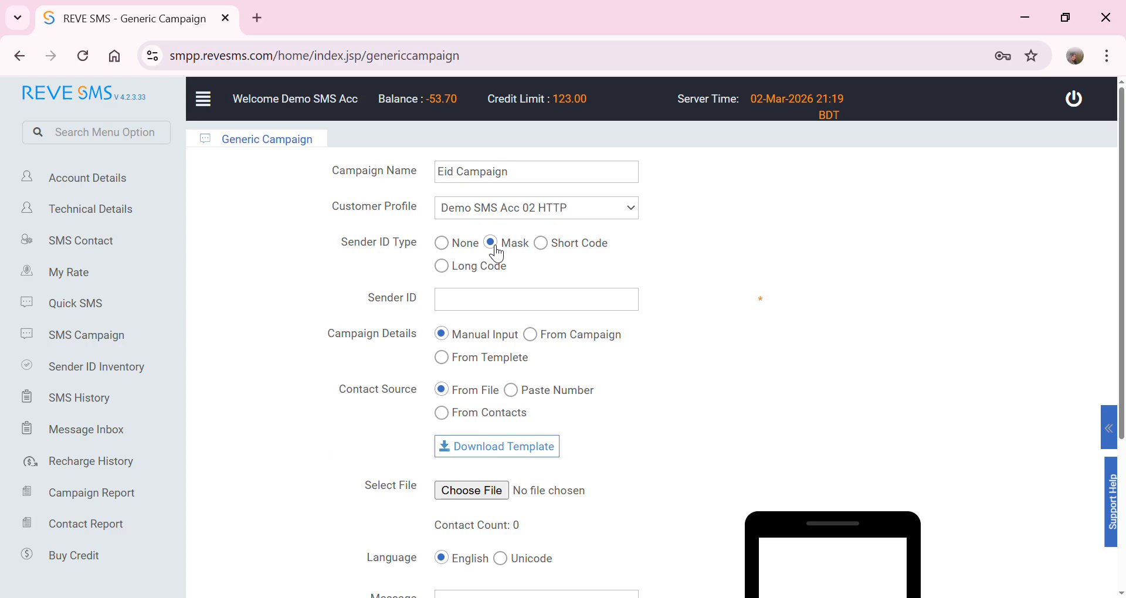
pyautogui.click(537, 300)
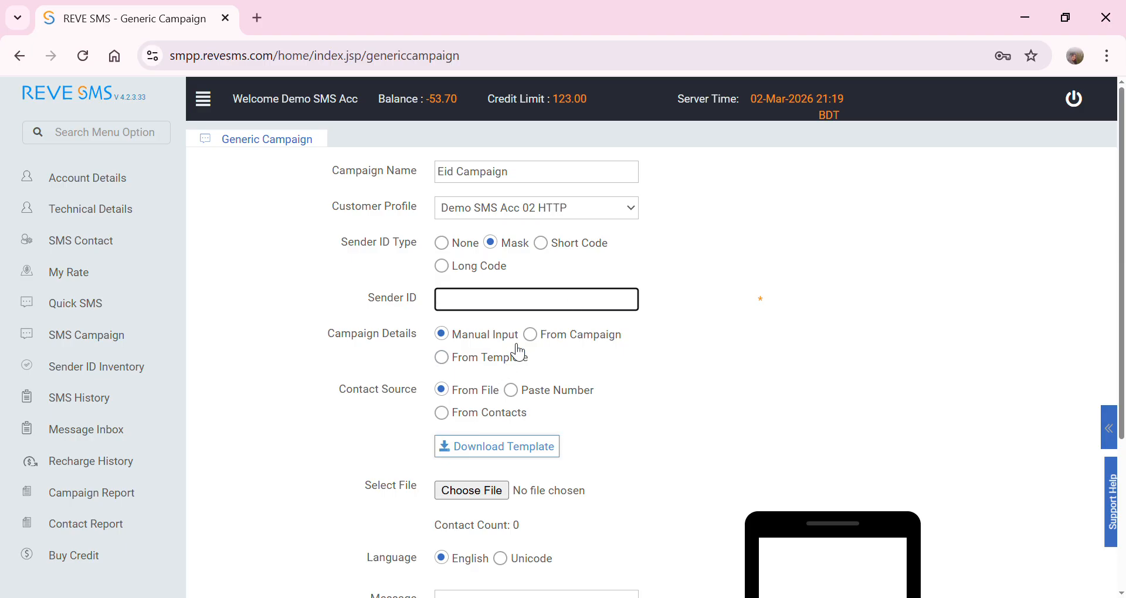
pyautogui.write('1234')
pyautogui.press('BackSpace')
pyautogui.press('BackSpace')
pyautogui.press('BackSpace')
pyautogui.press('BackSpace')
pyautogui.click(472, 251)
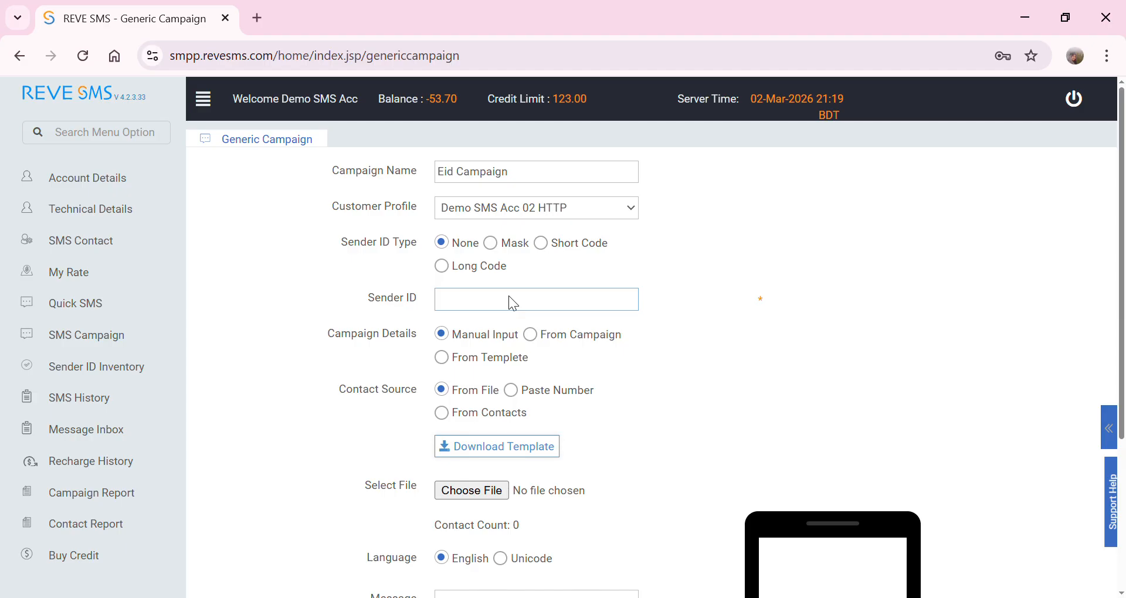
# - Set Sender ID Type to Mask with an empty Sender ID, and Contact Source to From Contacts
pyautogui.click(491, 243)
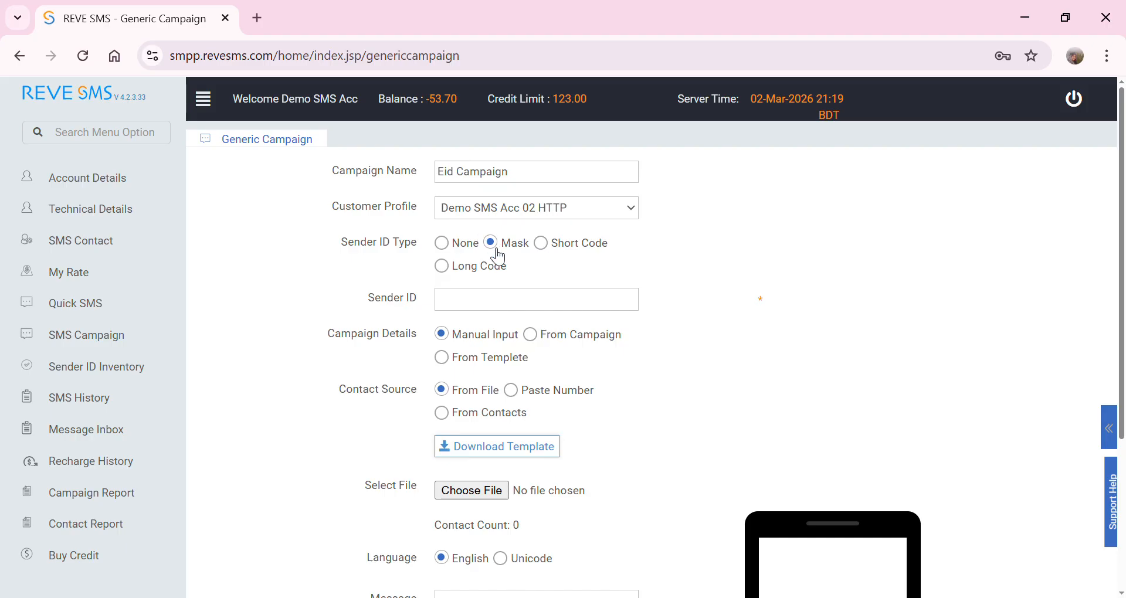
pyautogui.click(465, 309)
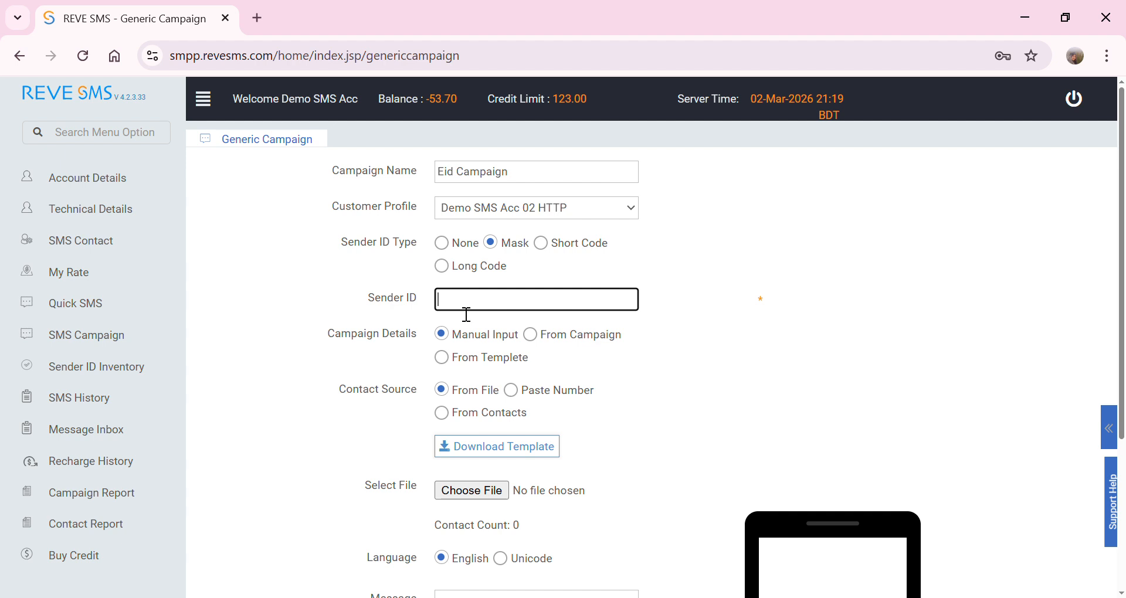
pyautogui.write('J')
pyautogui.hotkey('ctrl', 'a')
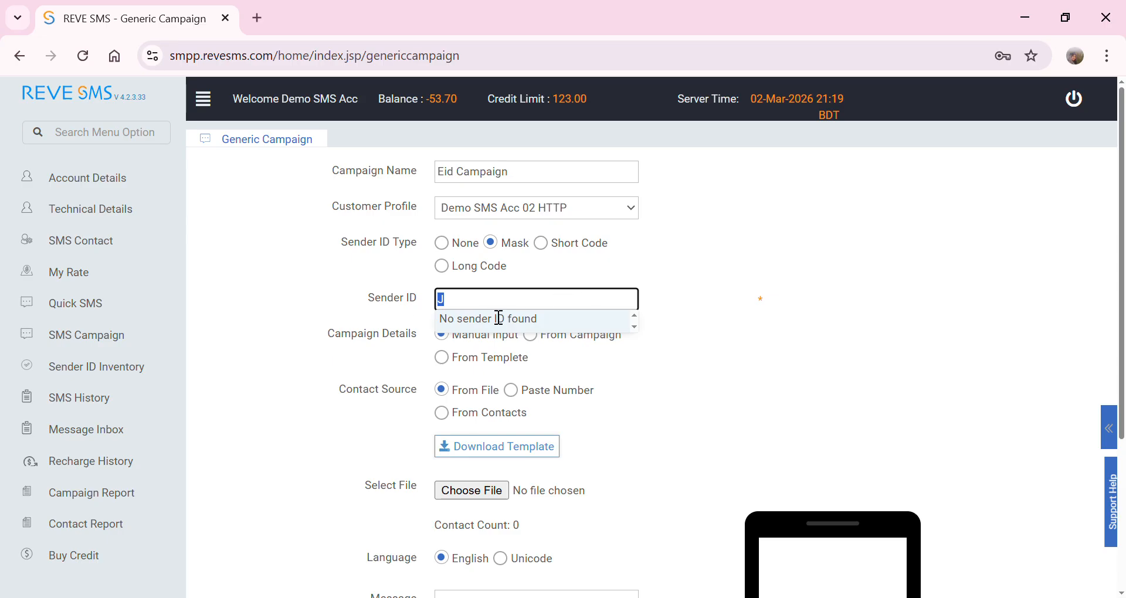
pyautogui.press('Right')
pyautogui.hotkey('ctrl', 'a')
pyautogui.press('BackSpace')
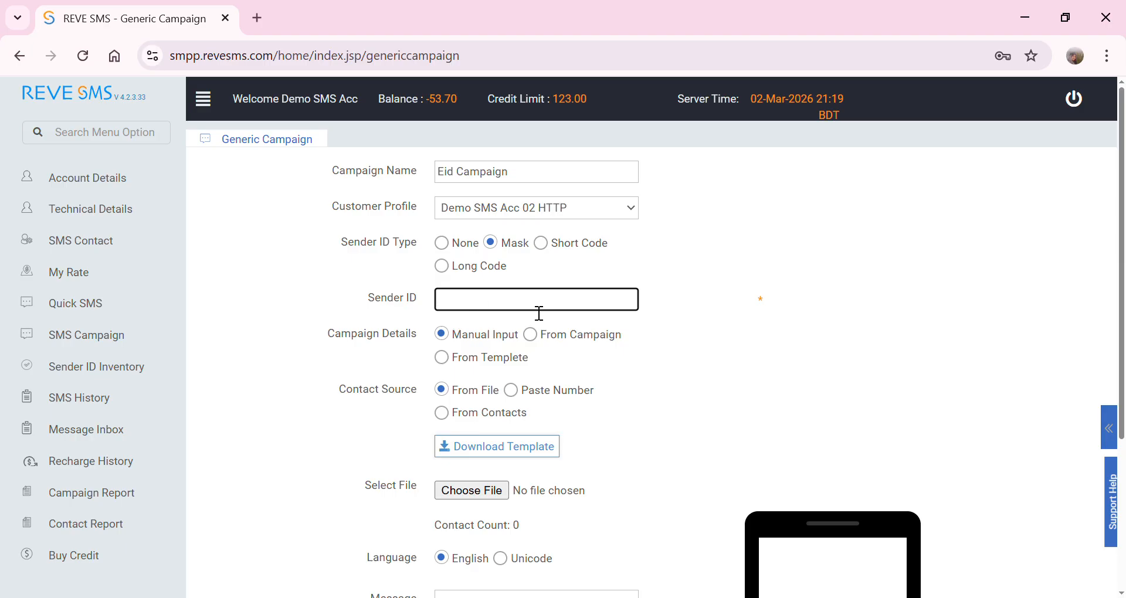
pyautogui.write('J')
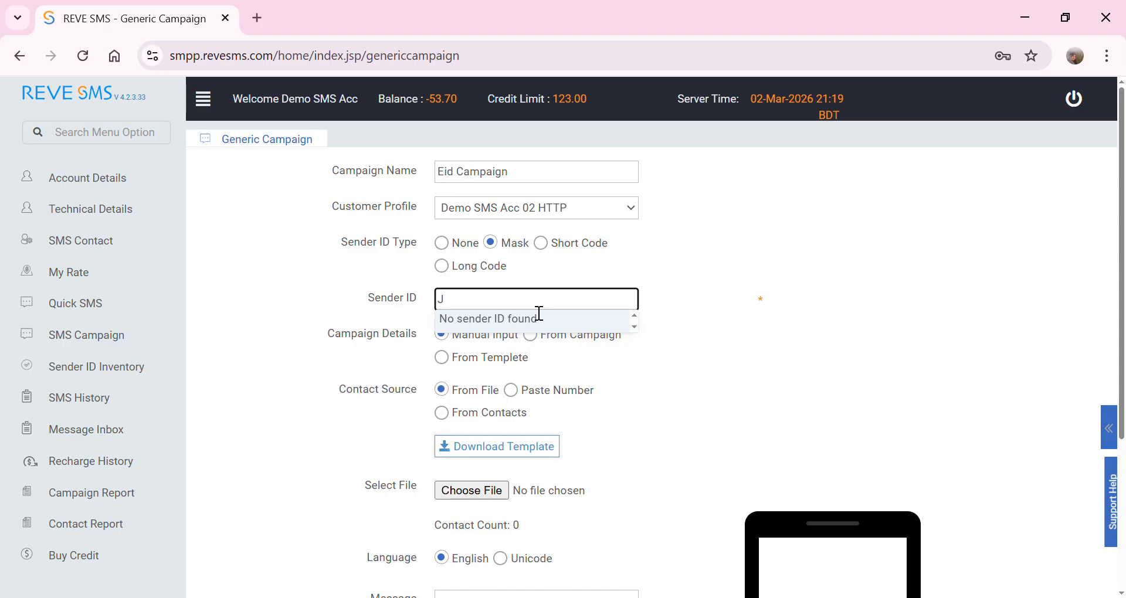
pyautogui.press('BackSpace')
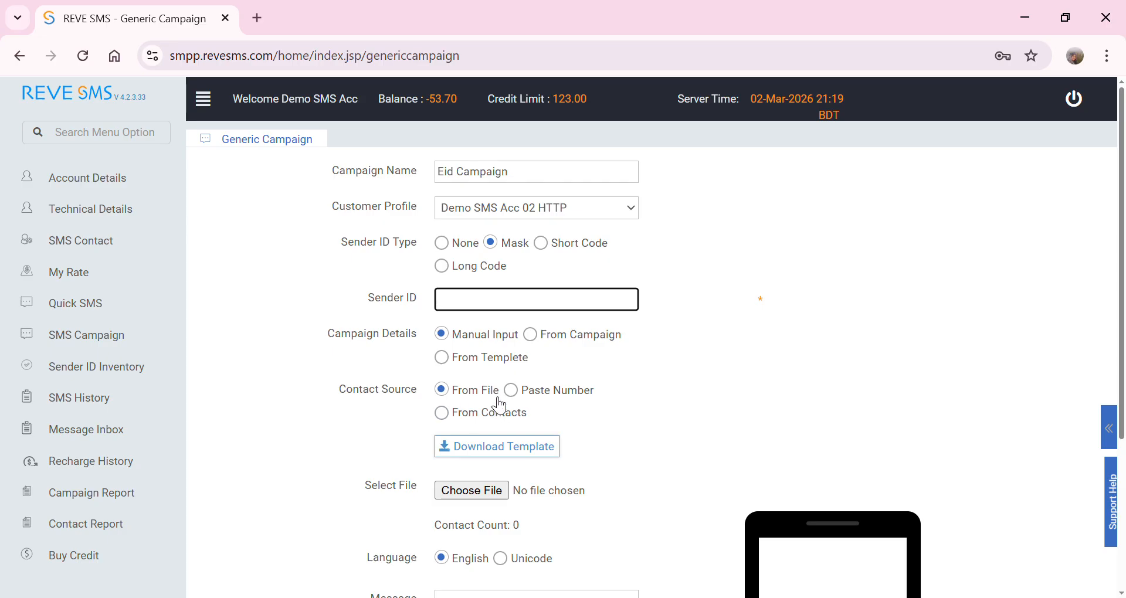
pyautogui.scroll(-1, 498, 404)
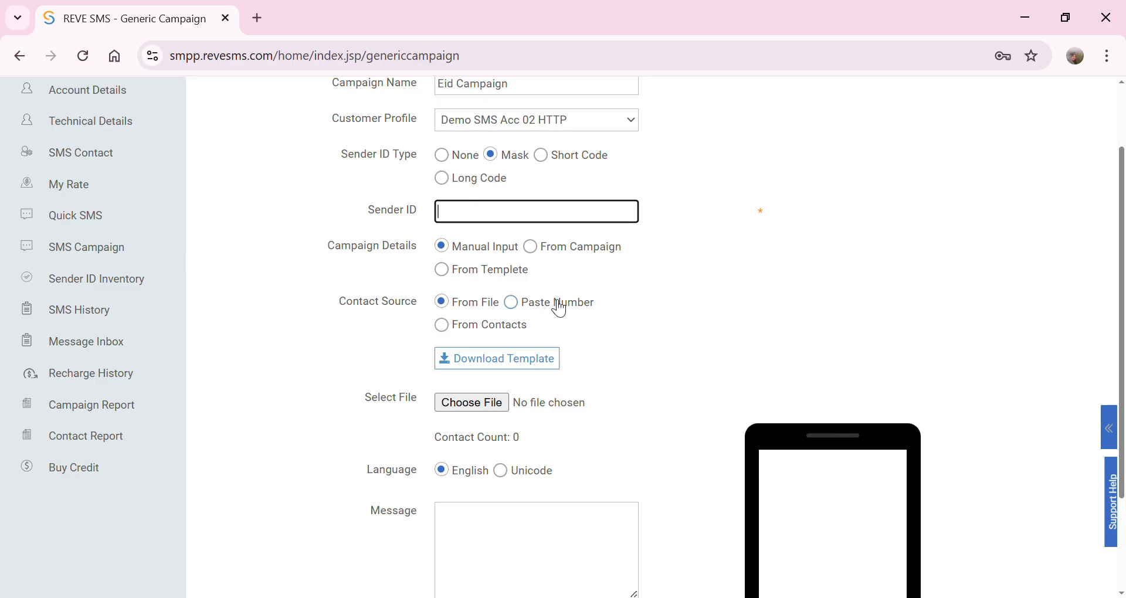
pyautogui.click(525, 327)
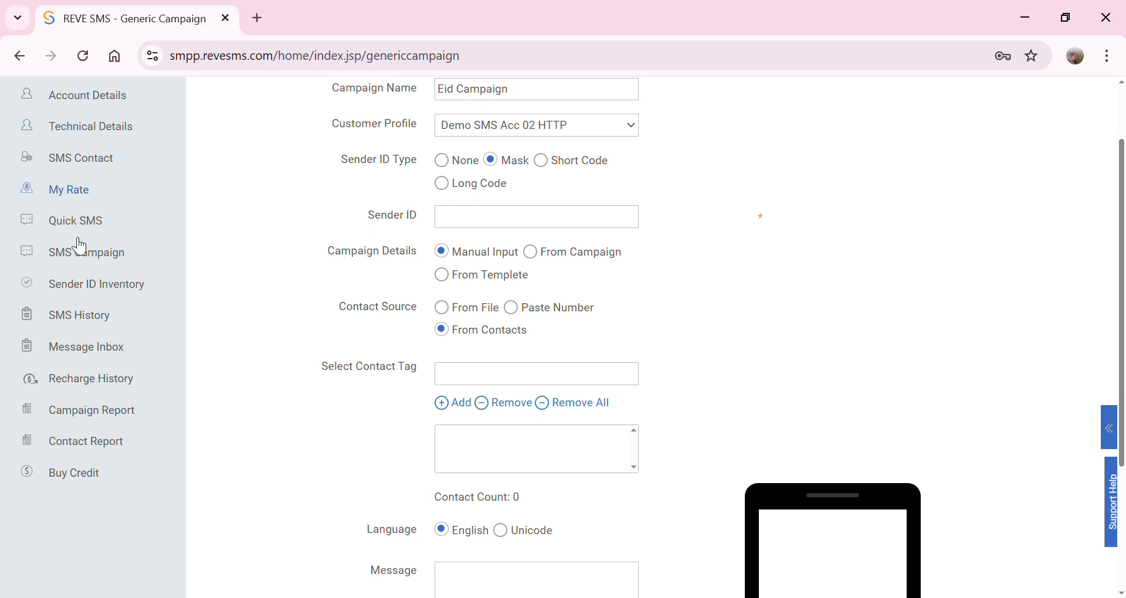
# - Visit the SMS Contact and SMS Campaign pages, then open a blank Generic Campaign form
pyautogui.scroll(2, 80, 245)
pyautogui.click(80, 244)
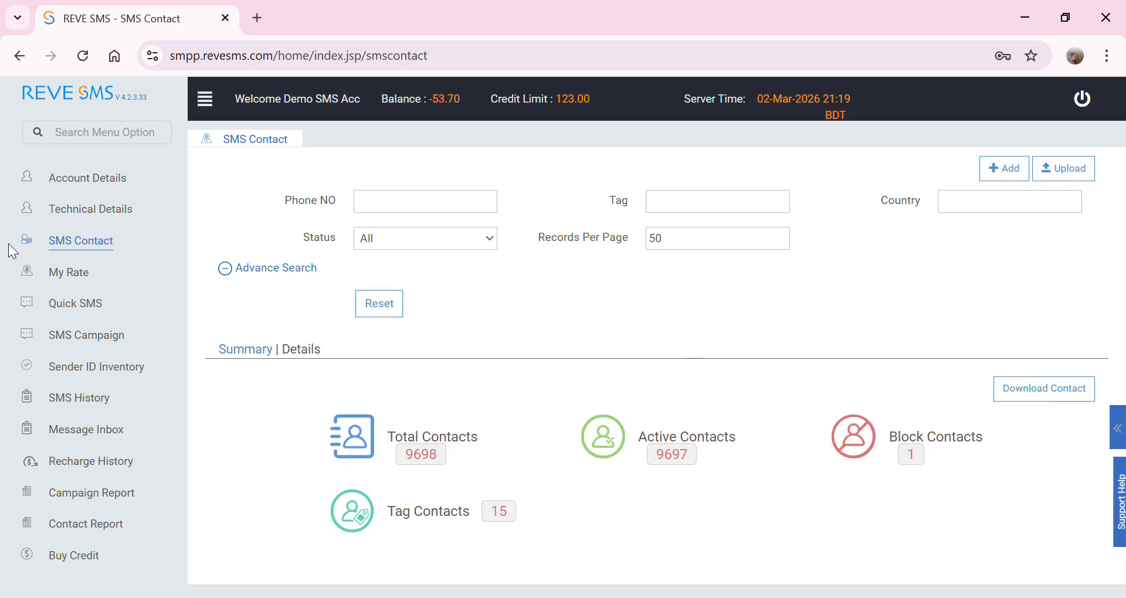
pyautogui.click(67, 346)
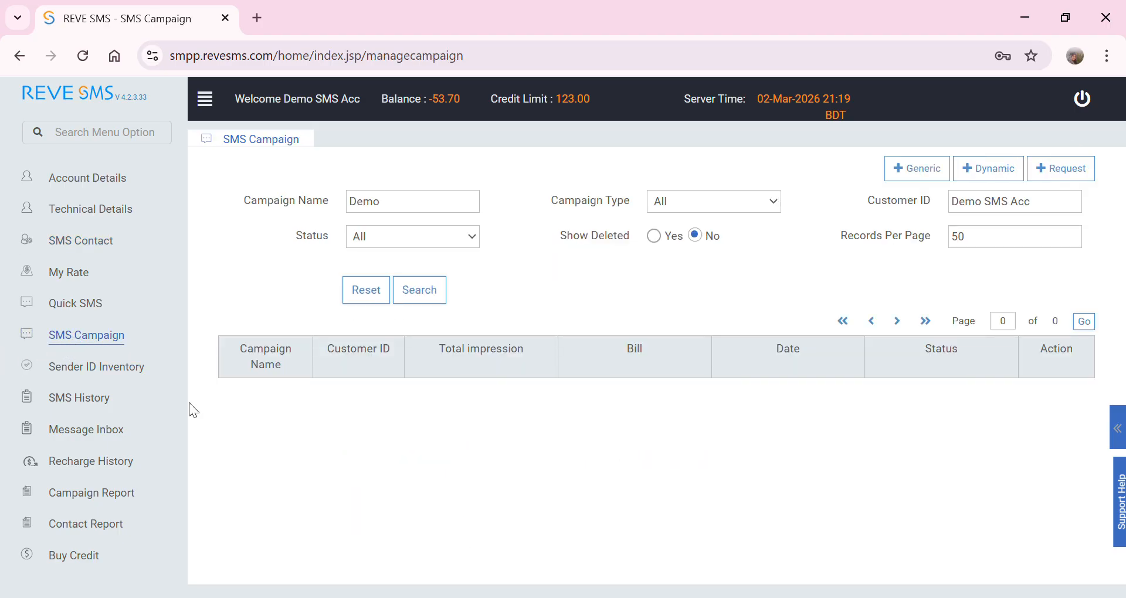
pyautogui.click(947, 175)
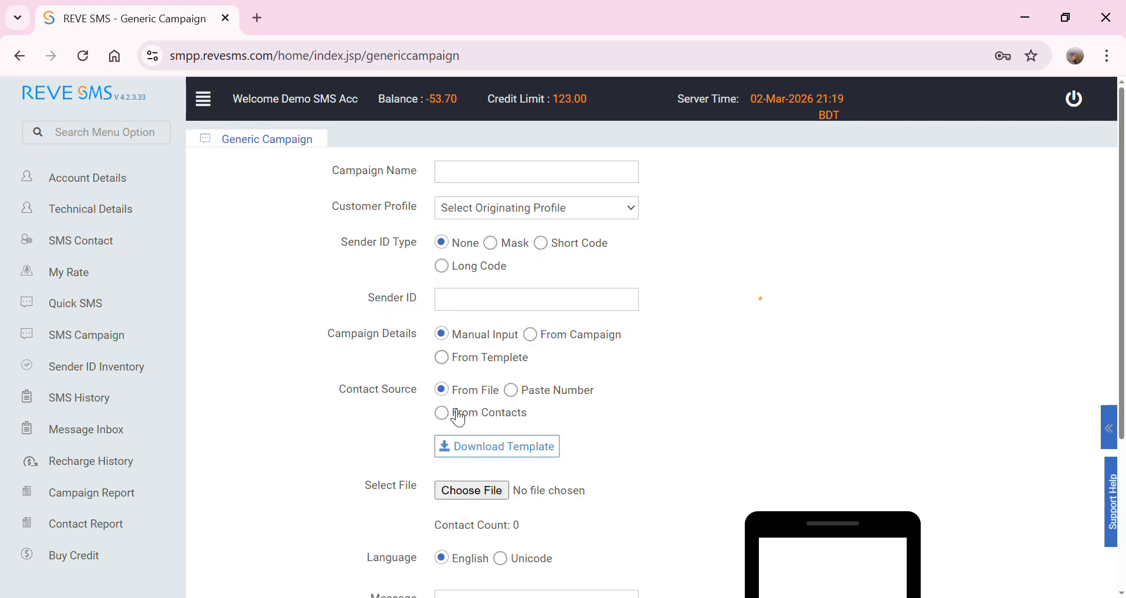
pyautogui.scroll(-3, 459, 511)
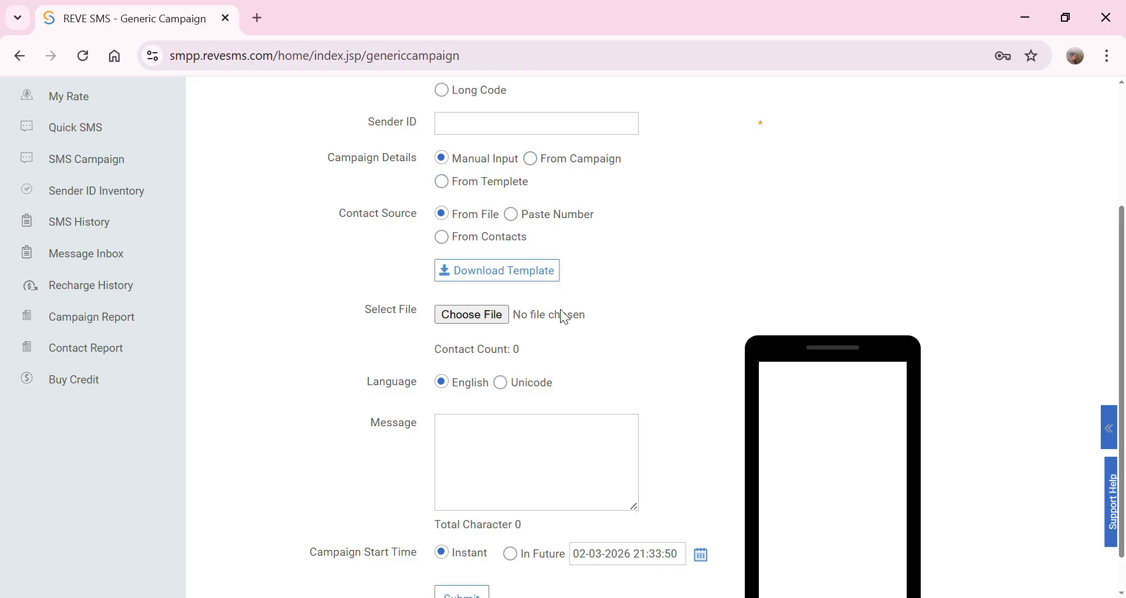
pyautogui.scroll(3, 560, 311)
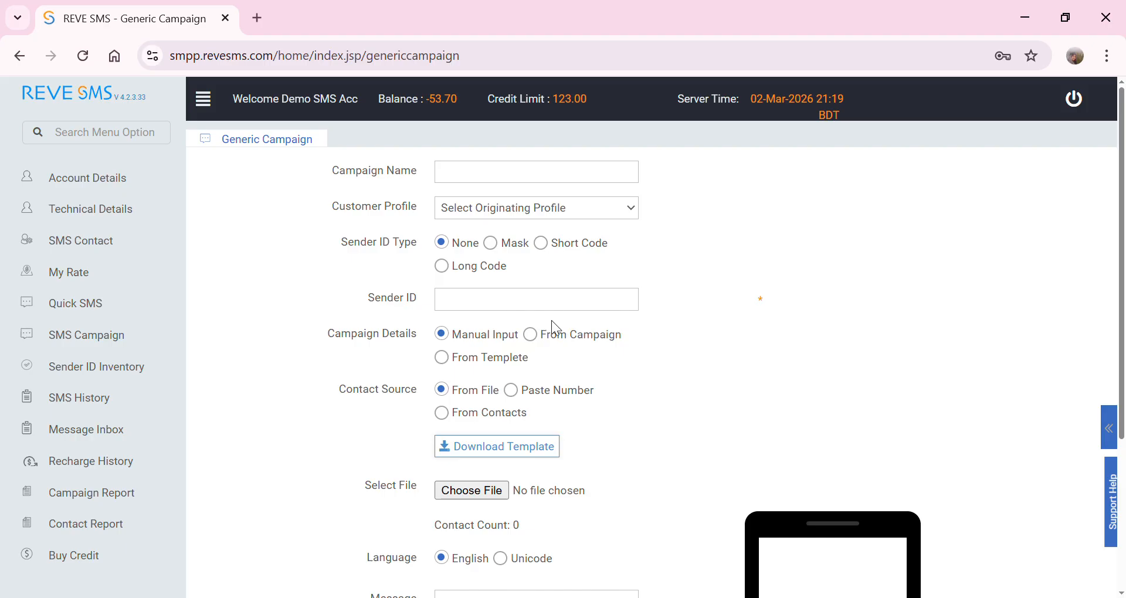
# - Try reusing campaign 'Cam' via From Campaign, then switch Campaign Details to From Templete
pyautogui.click(562, 337)
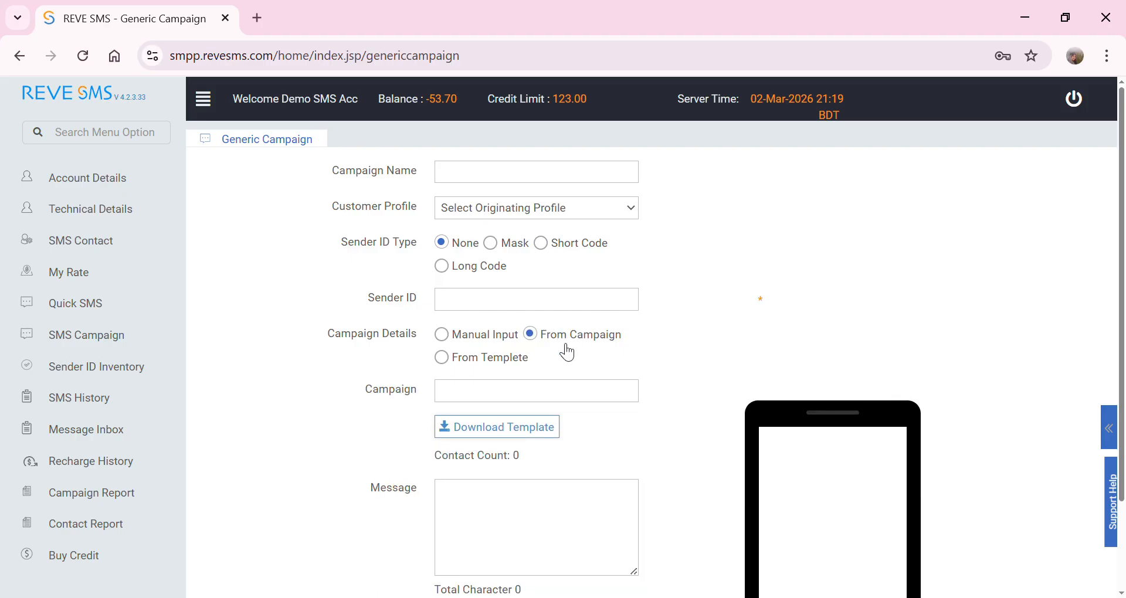
pyautogui.click(485, 401)
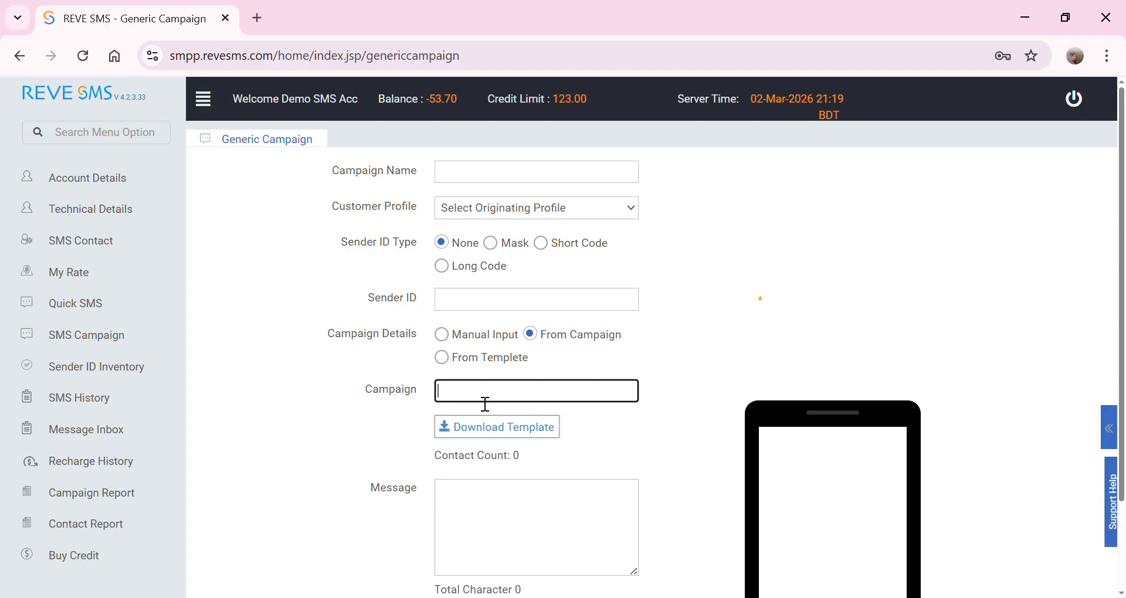
pyautogui.write('Cam')
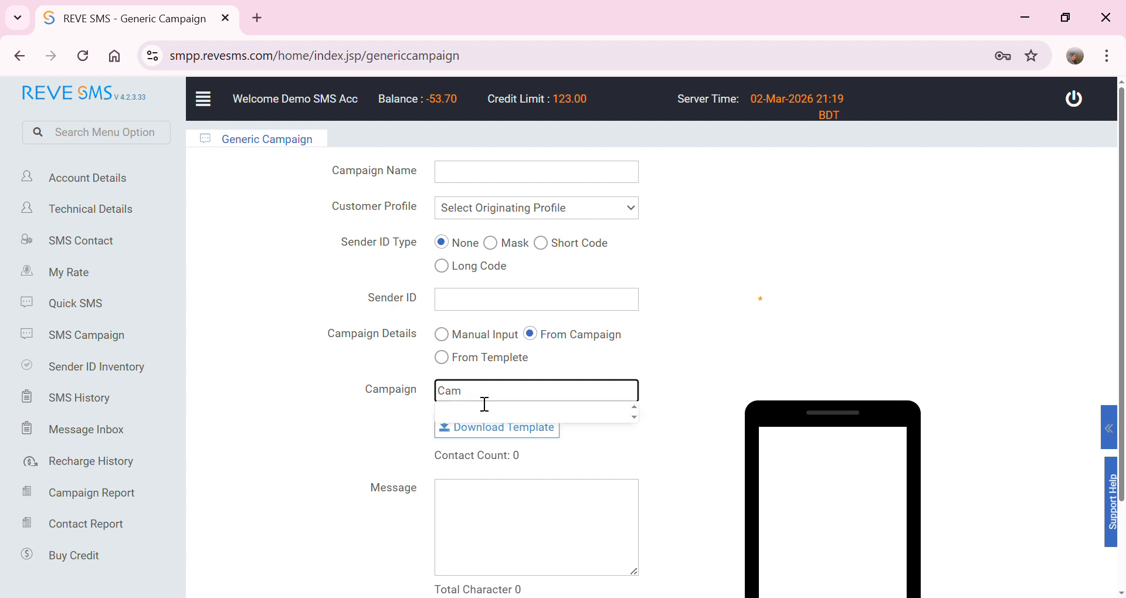
pyautogui.click(756, 322)
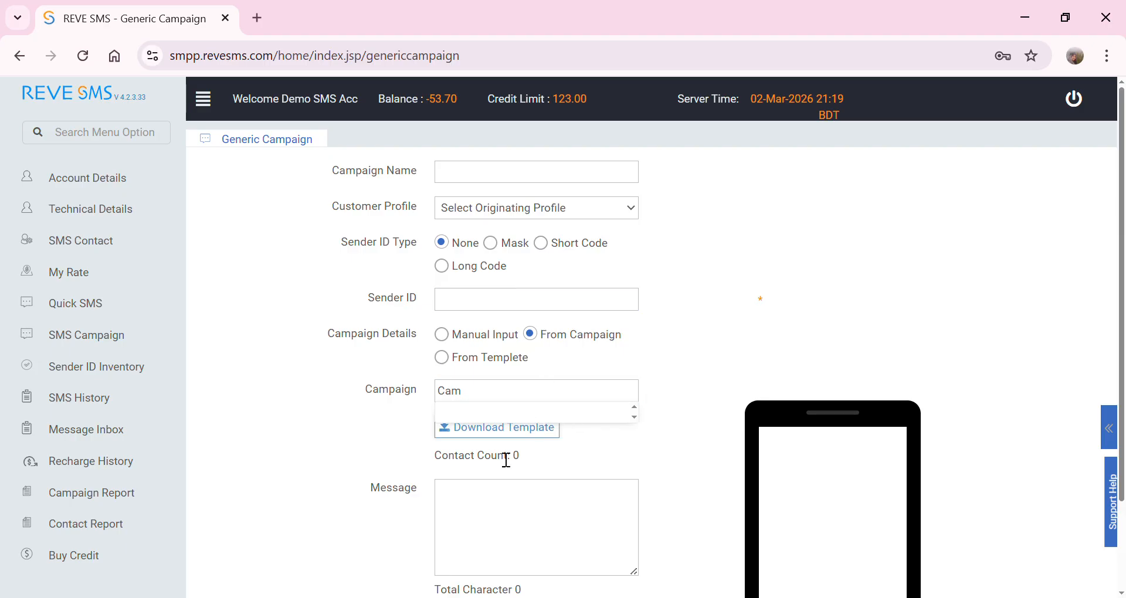
pyautogui.scroll(-2, 512, 440)
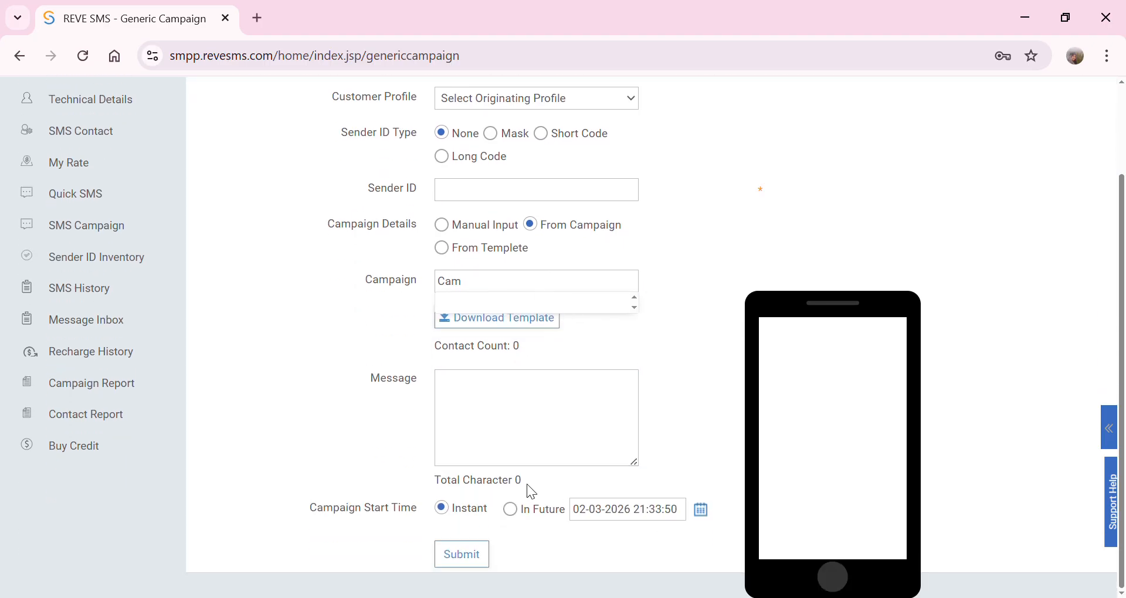
pyautogui.click(541, 435)
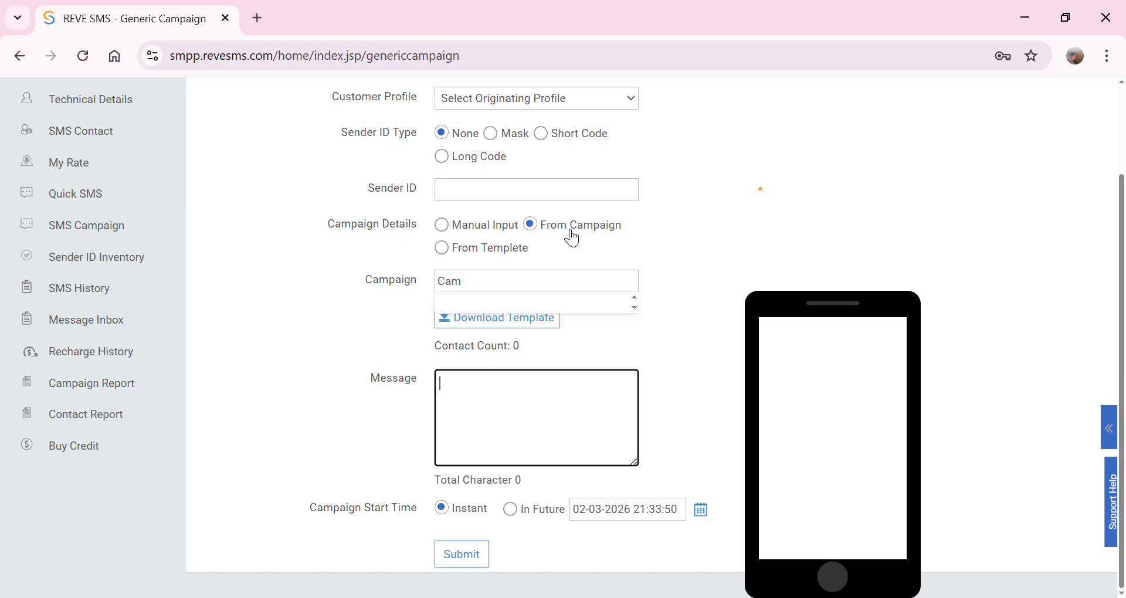
pyautogui.click(495, 290)
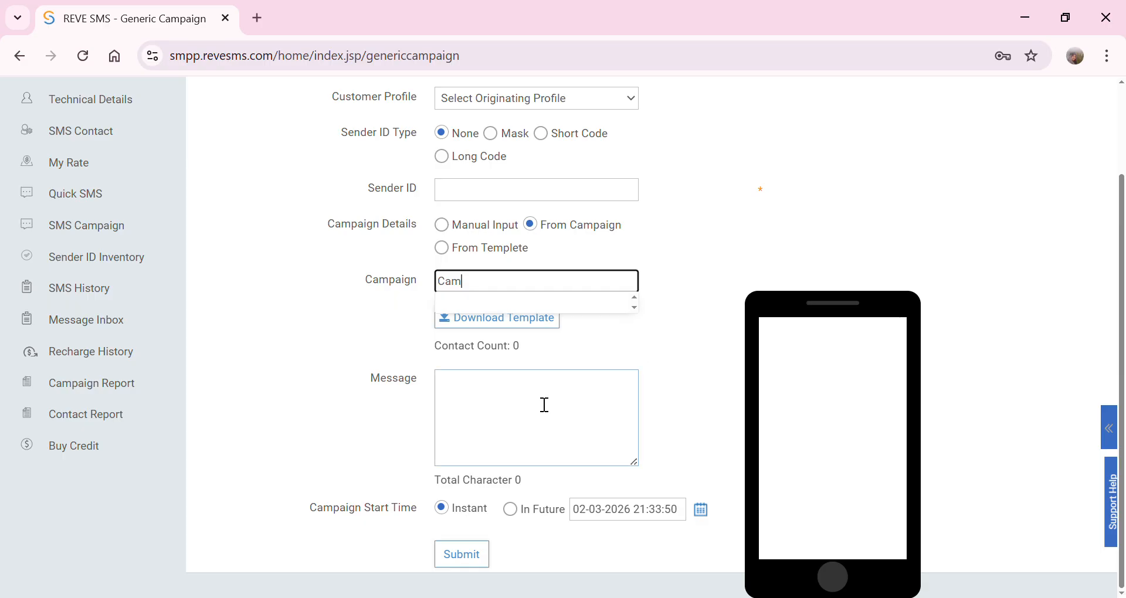
pyautogui.click(610, 453)
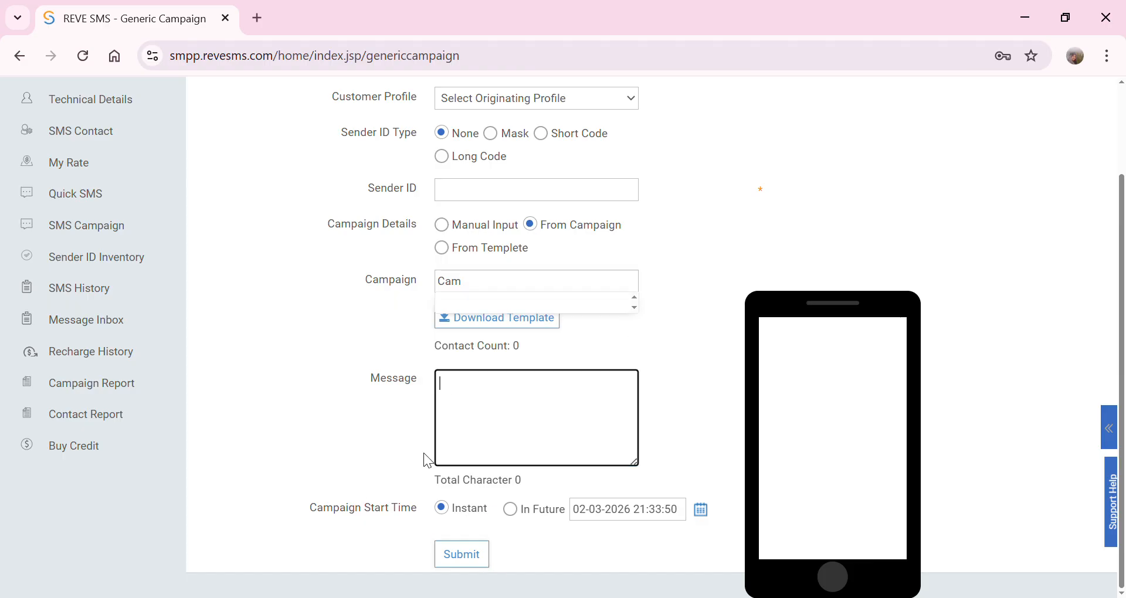
pyautogui.scroll(2, 666, 385)
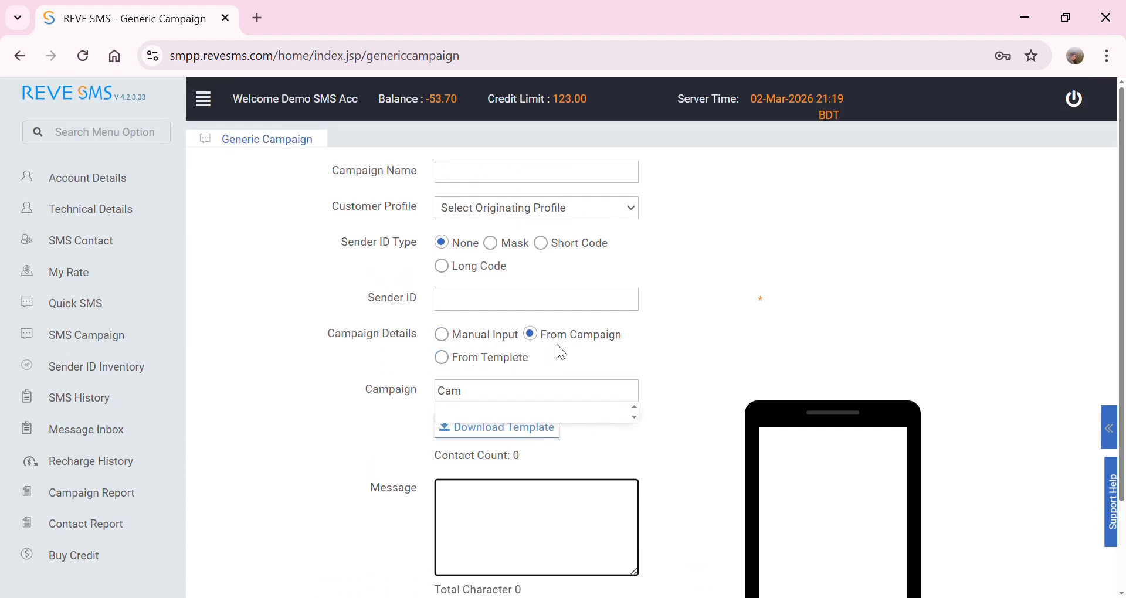
pyautogui.click(500, 367)
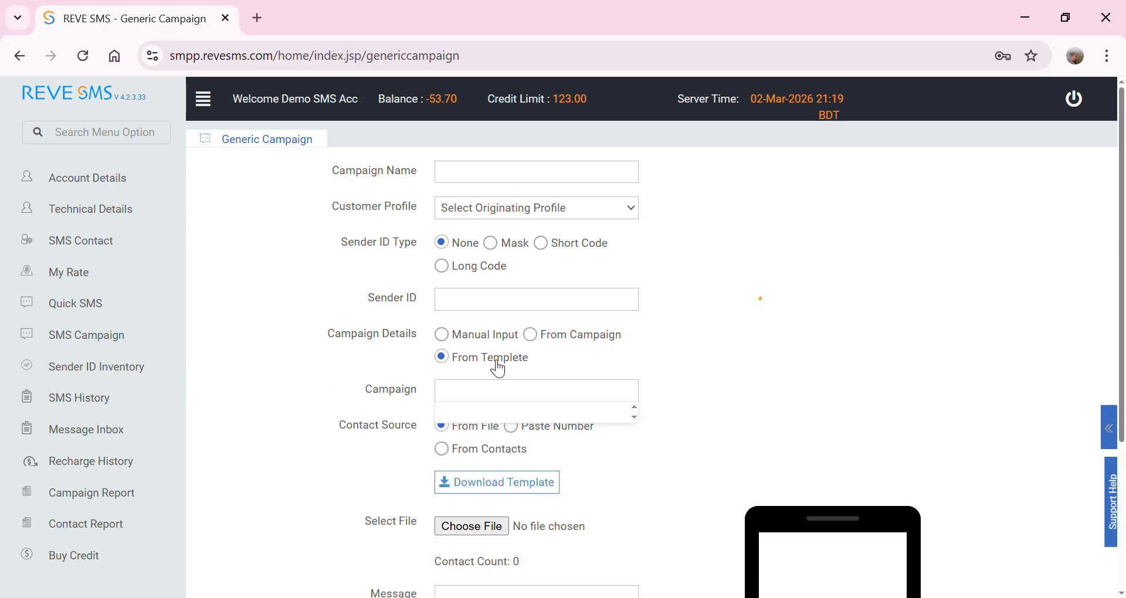
# - Enter 'cam' in the template-based Campaign field
pyautogui.click(500, 399)
pyautogui.write('cam')
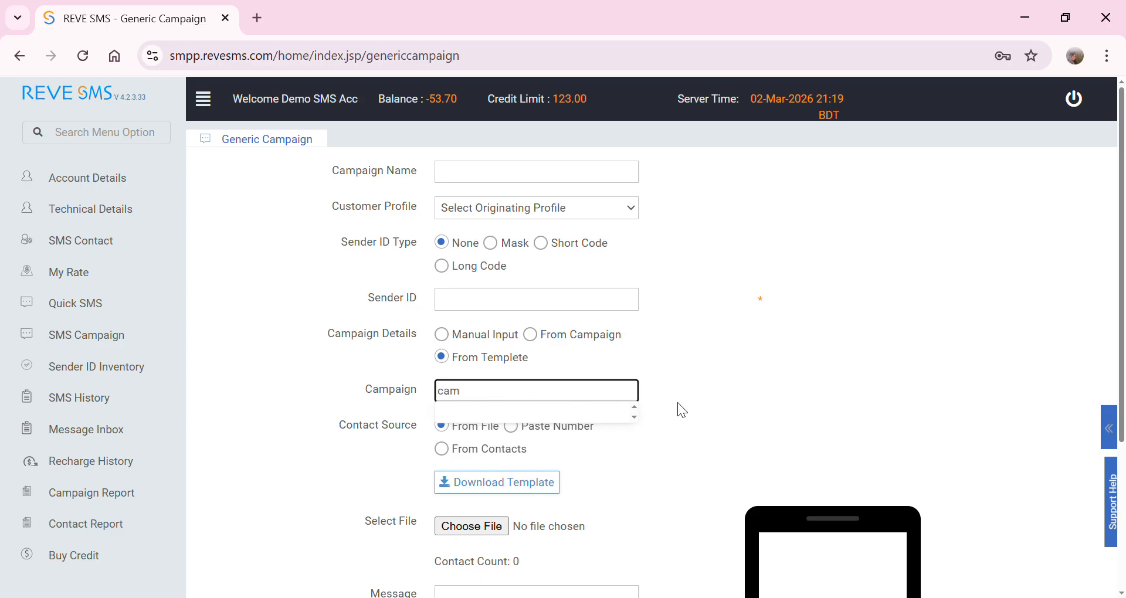
pyautogui.scroll(-3, 677, 405)
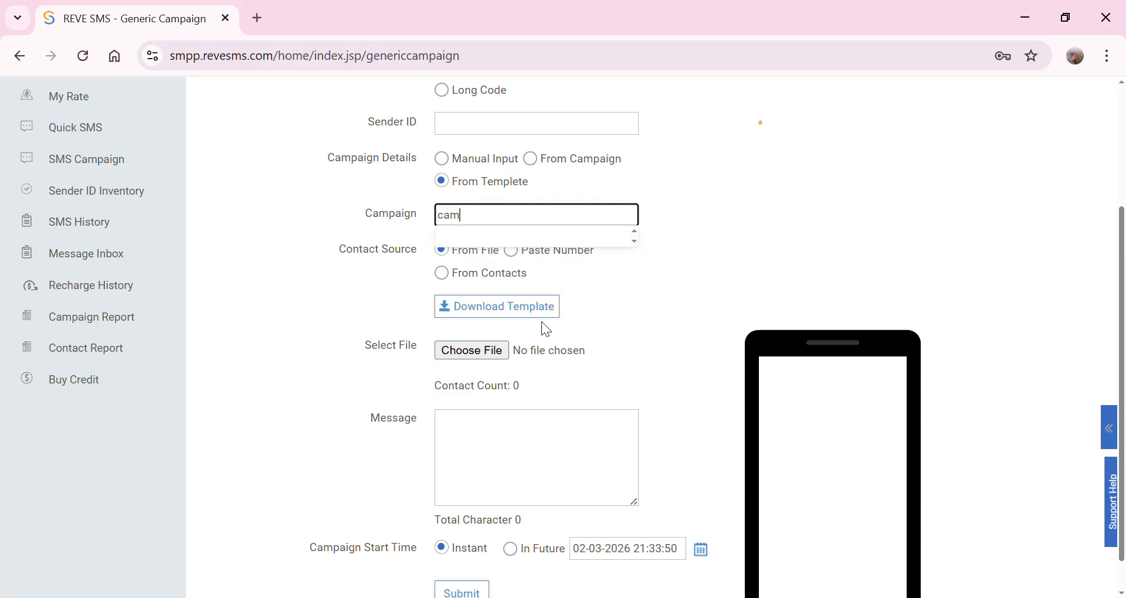
pyautogui.scroll(3, 539, 322)
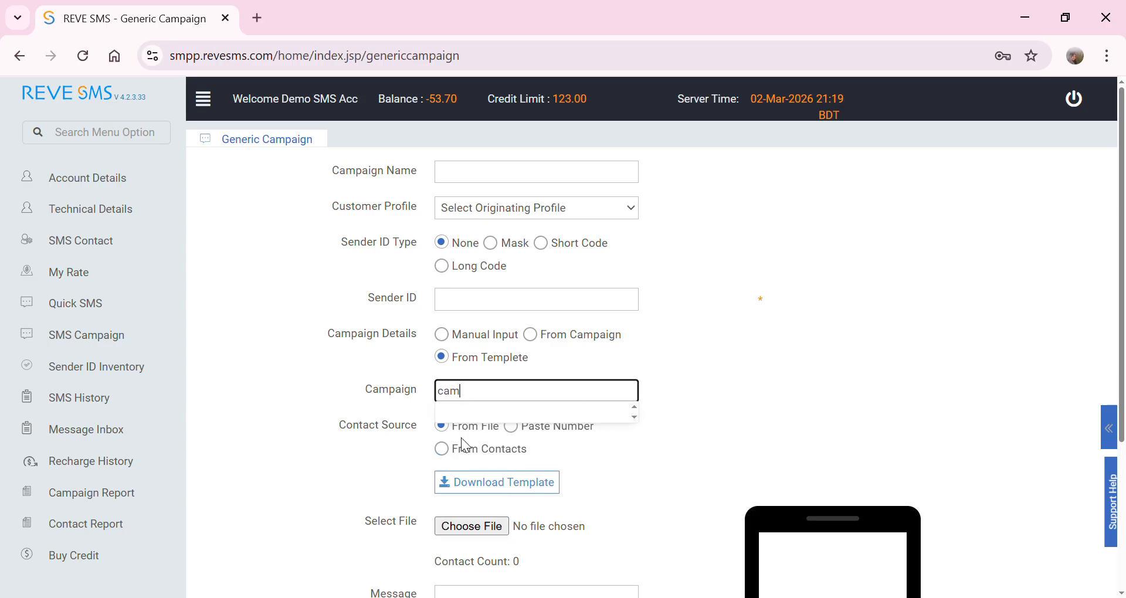
pyautogui.click(357, 435)
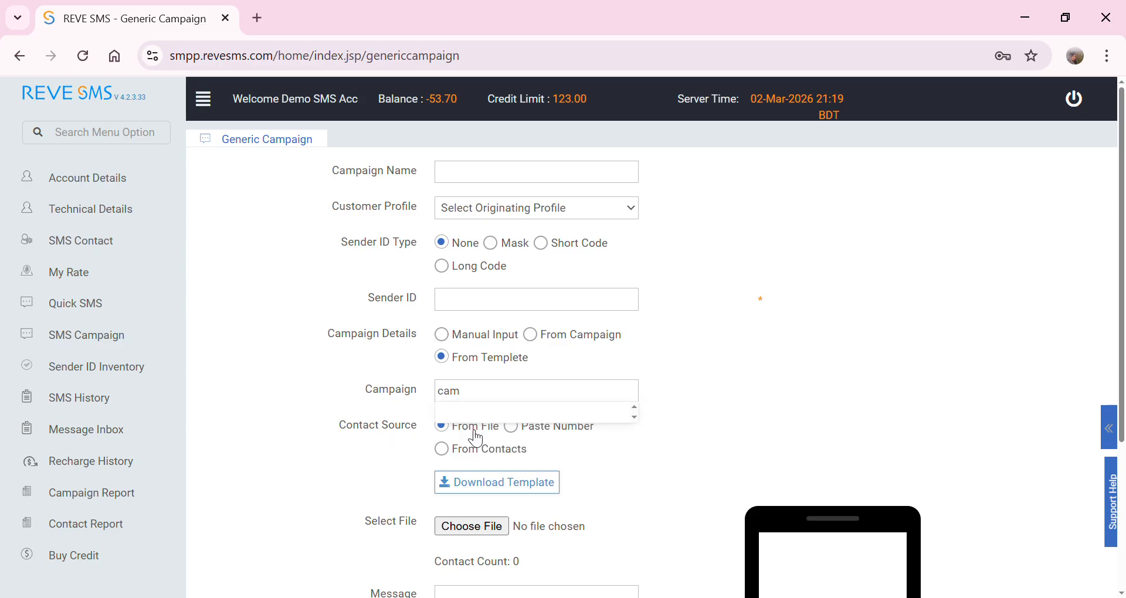
# - Try Paste Number and From Contacts, then return Contact Source to From File
pyautogui.click(559, 434)
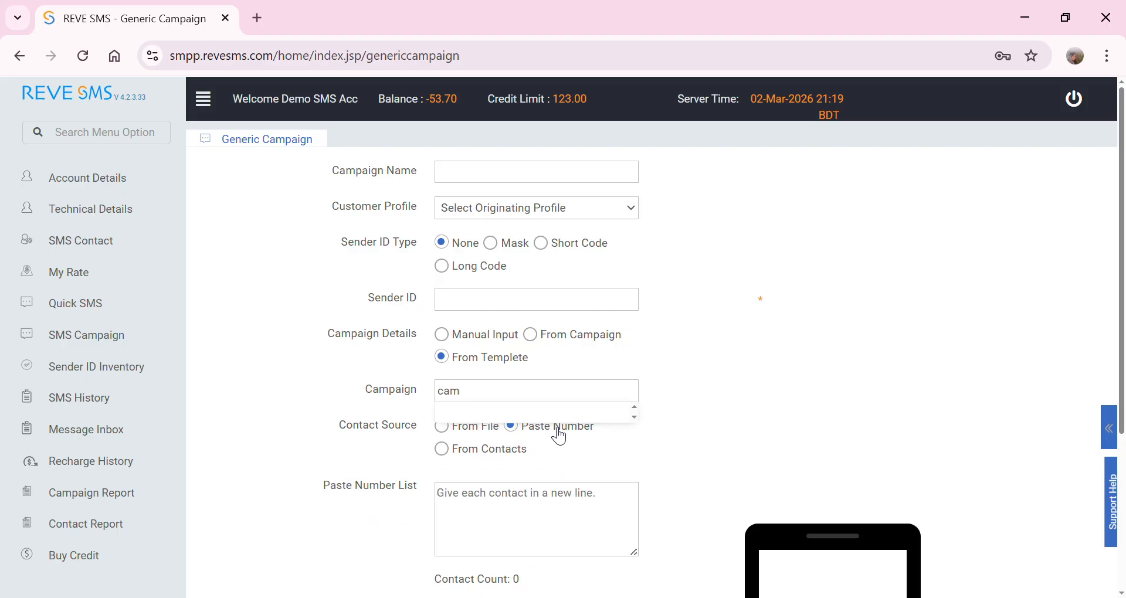
pyautogui.click(444, 450)
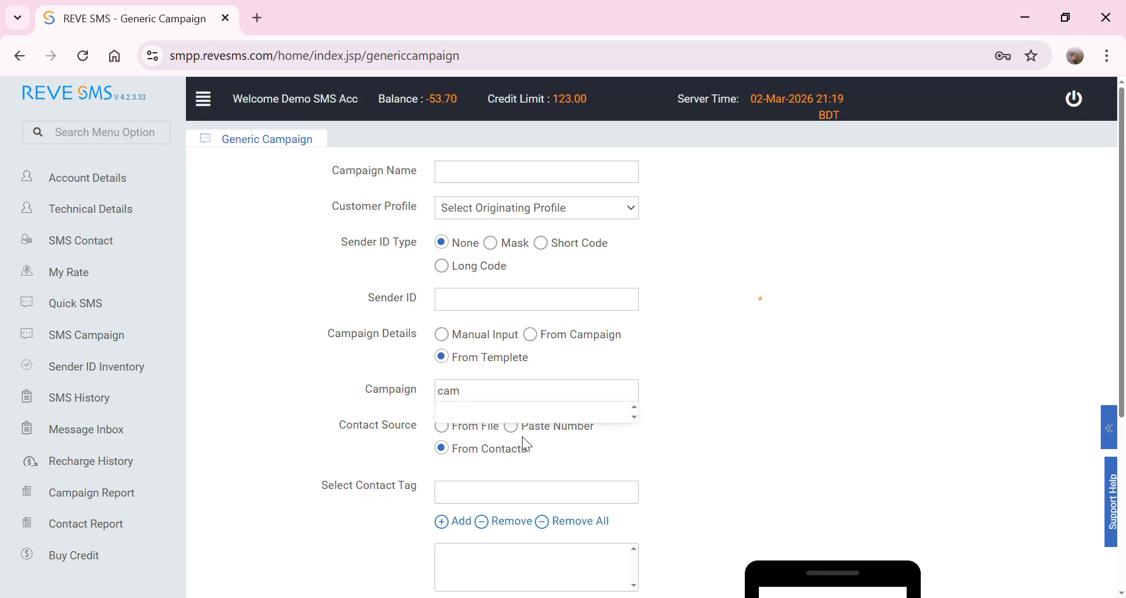
pyautogui.click(450, 429)
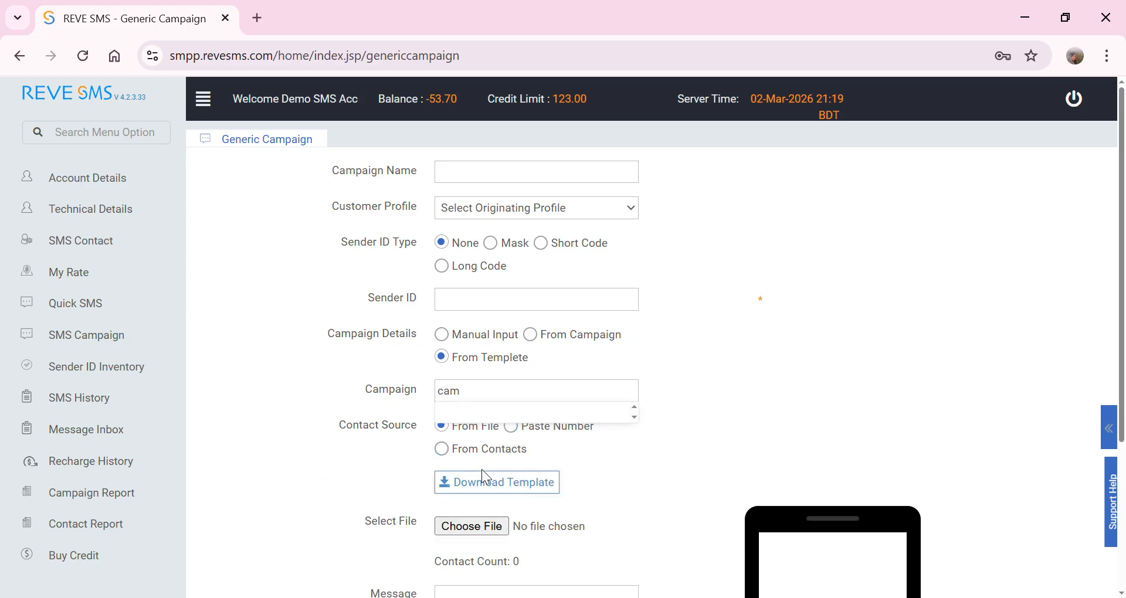
pyautogui.scroll(-3, 487, 472)
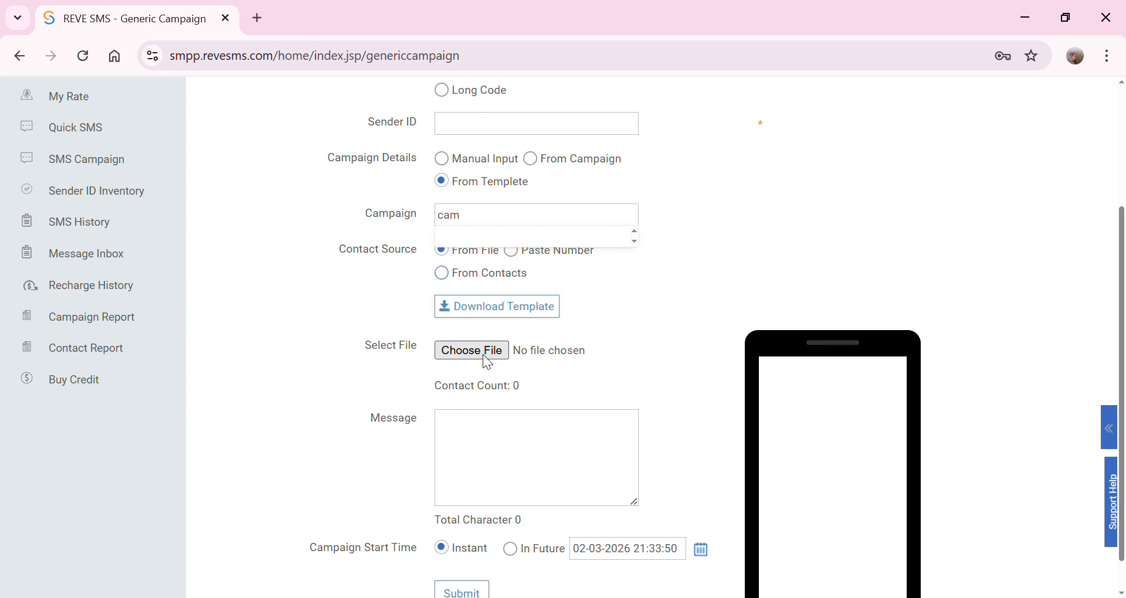
# - Load New Microsoft Excel Worksheet.csv (1 contact) and write 'Hello / How are you? / thanks'
pyautogui.click(461, 353)
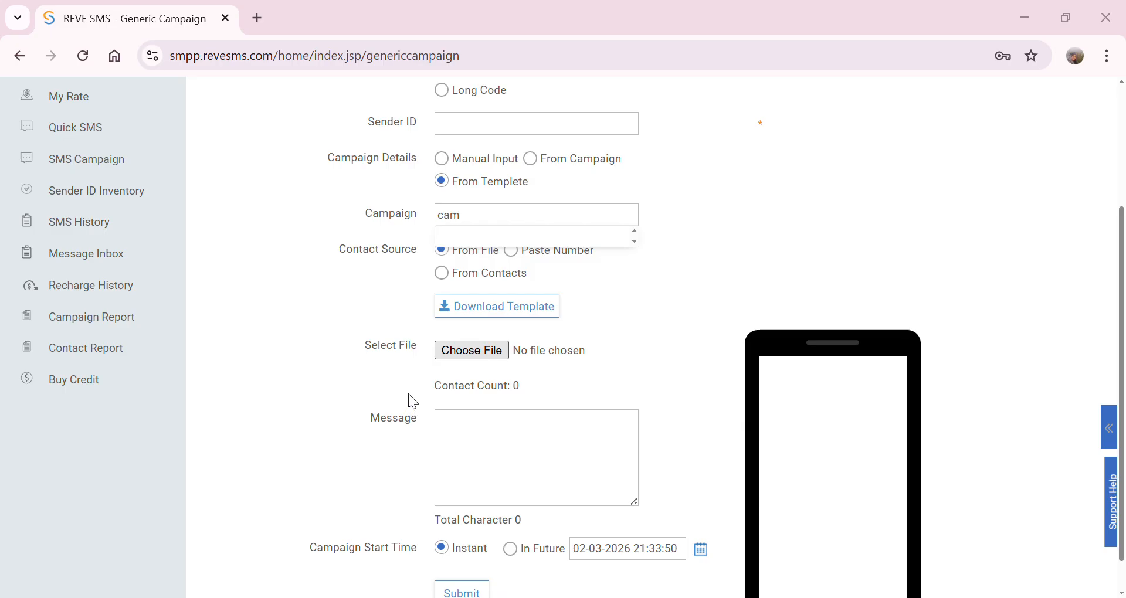
pyautogui.press('Return')
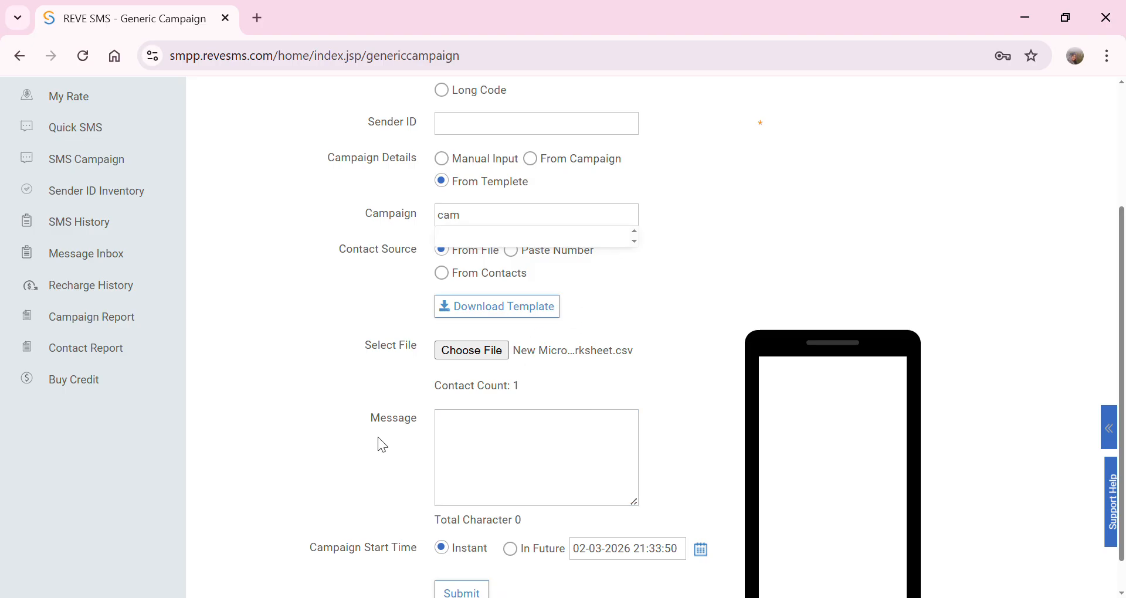
pyautogui.click(490, 449)
pyautogui.click(491, 449)
pyautogui.write('Hello')
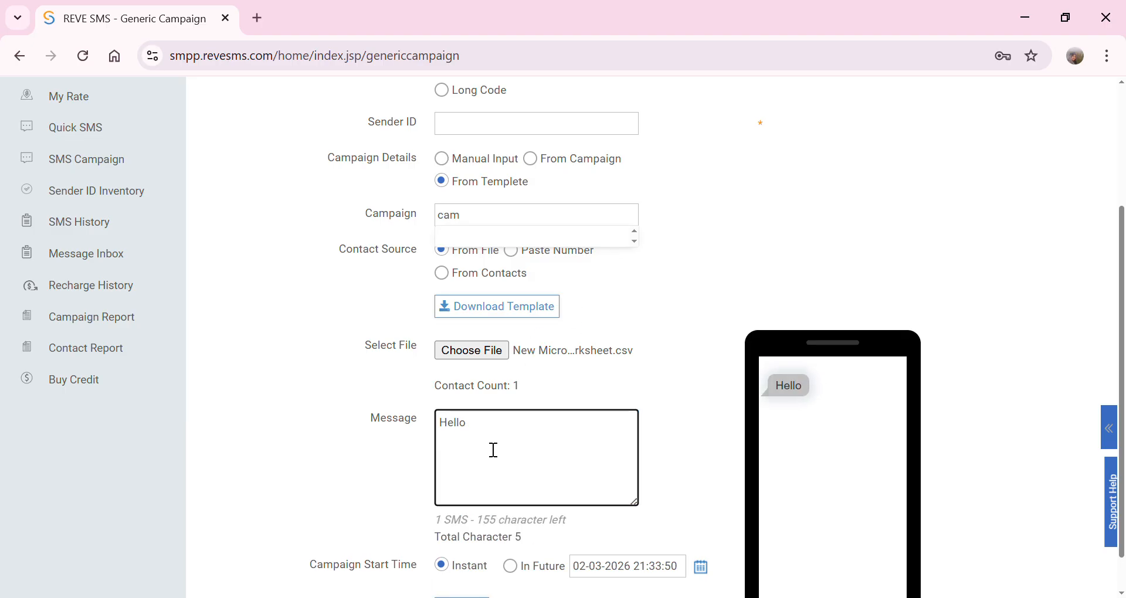
pyautogui.press('Return')
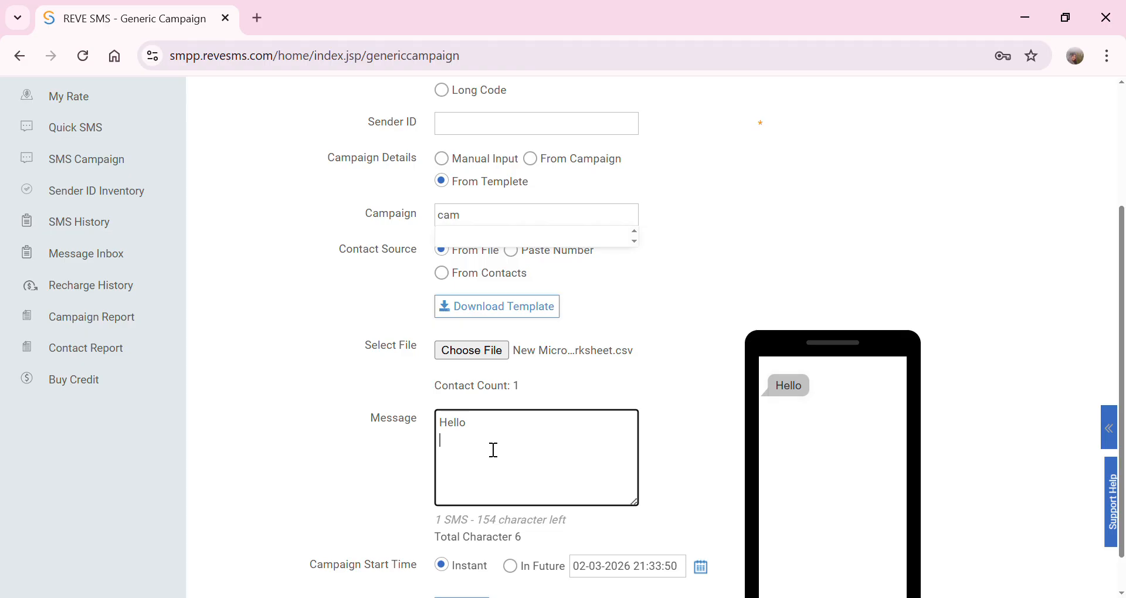
pyautogui.write('How are you?')
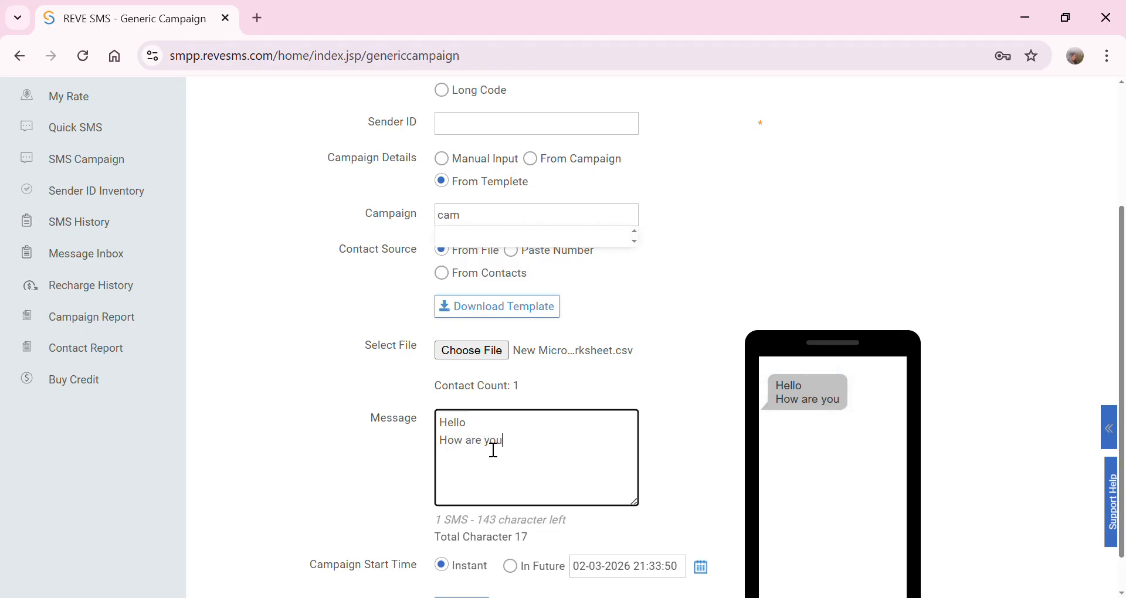
pyautogui.press('Return')
pyautogui.press('Return')
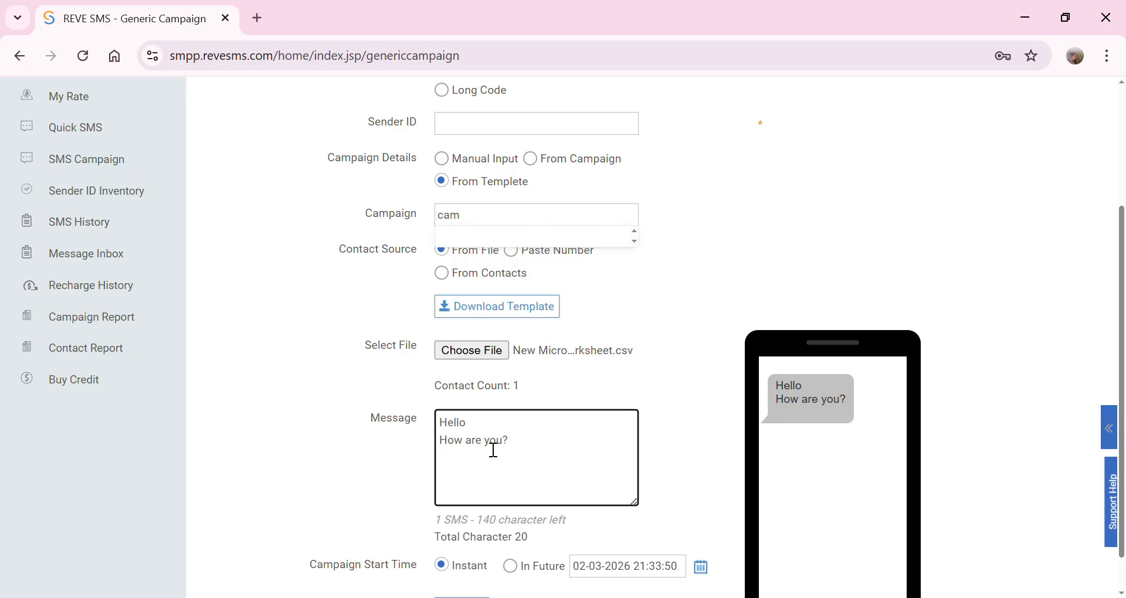
pyautogui.write('thanks')
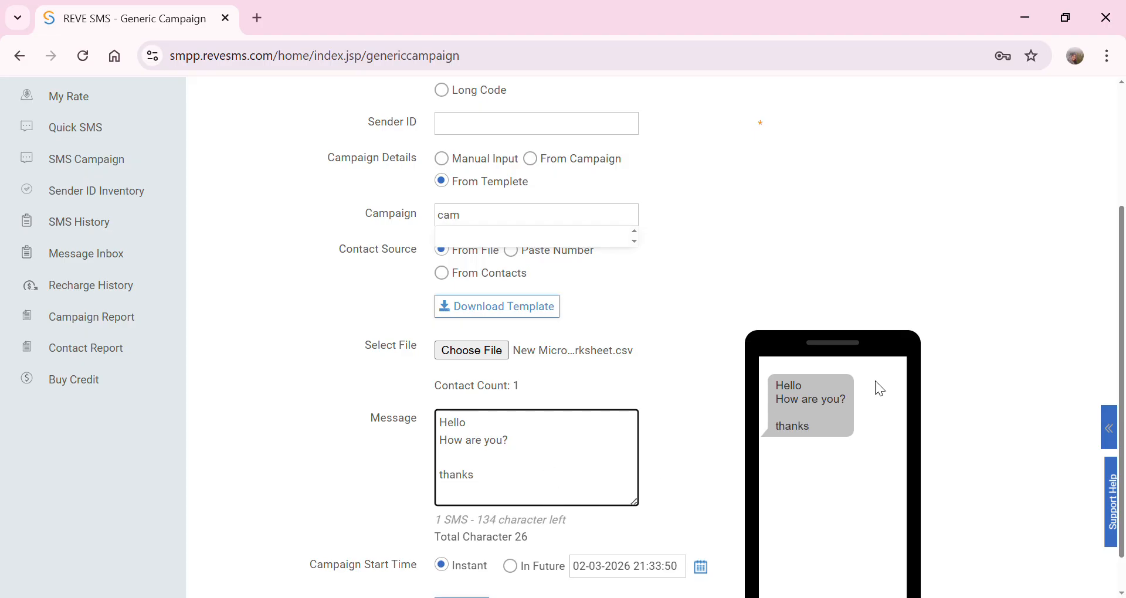
pyautogui.scroll(-1, 608, 500)
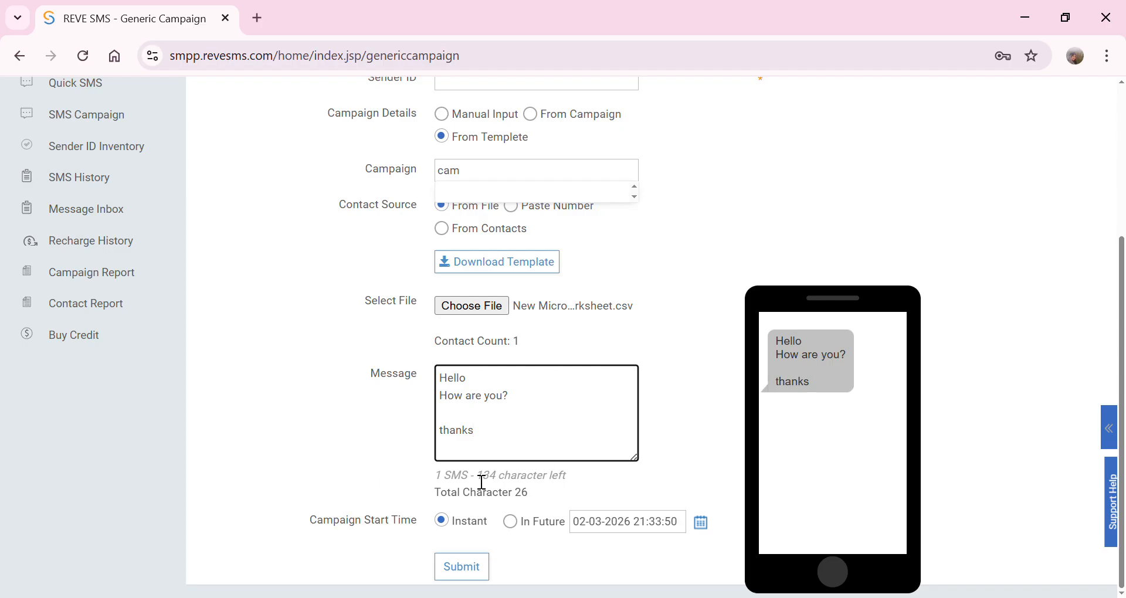
pyautogui.doubleClick(445, 484)
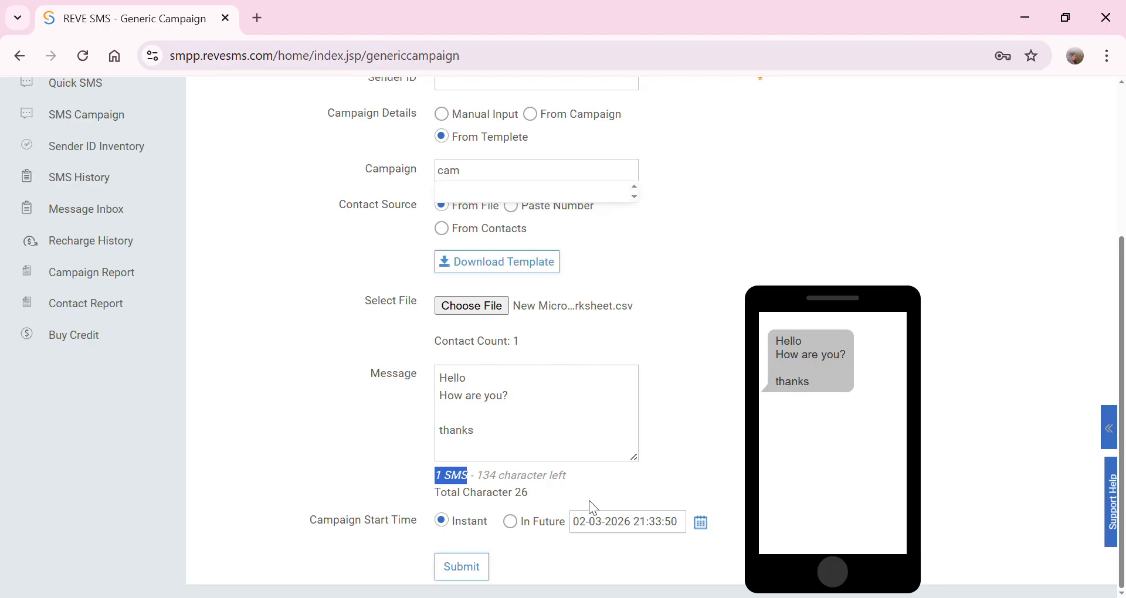
pyautogui.click(539, 442)
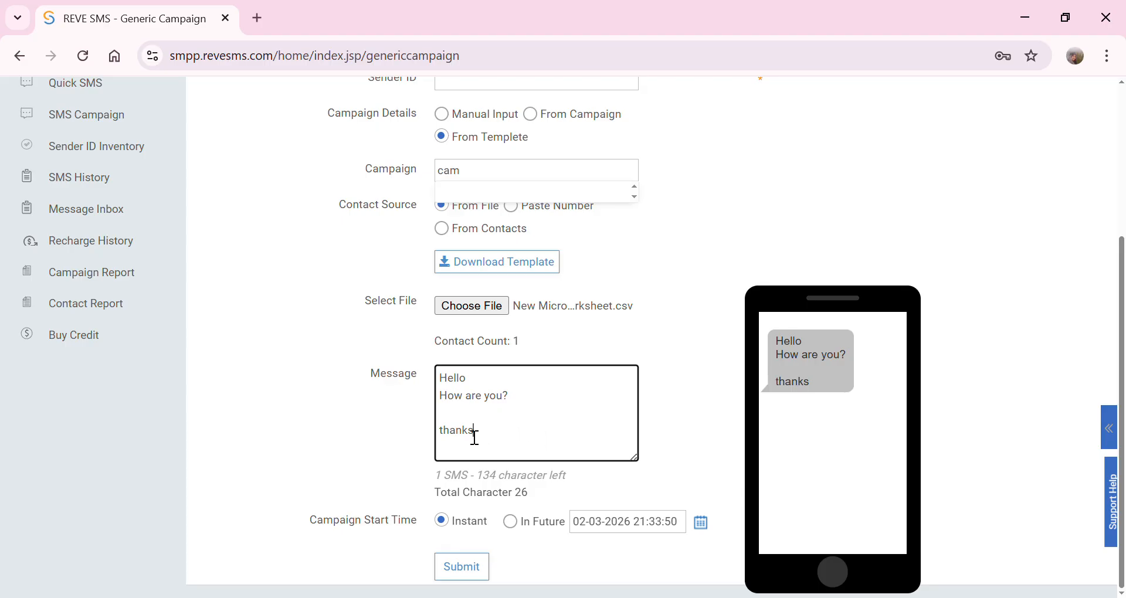
pyautogui.press('Up')
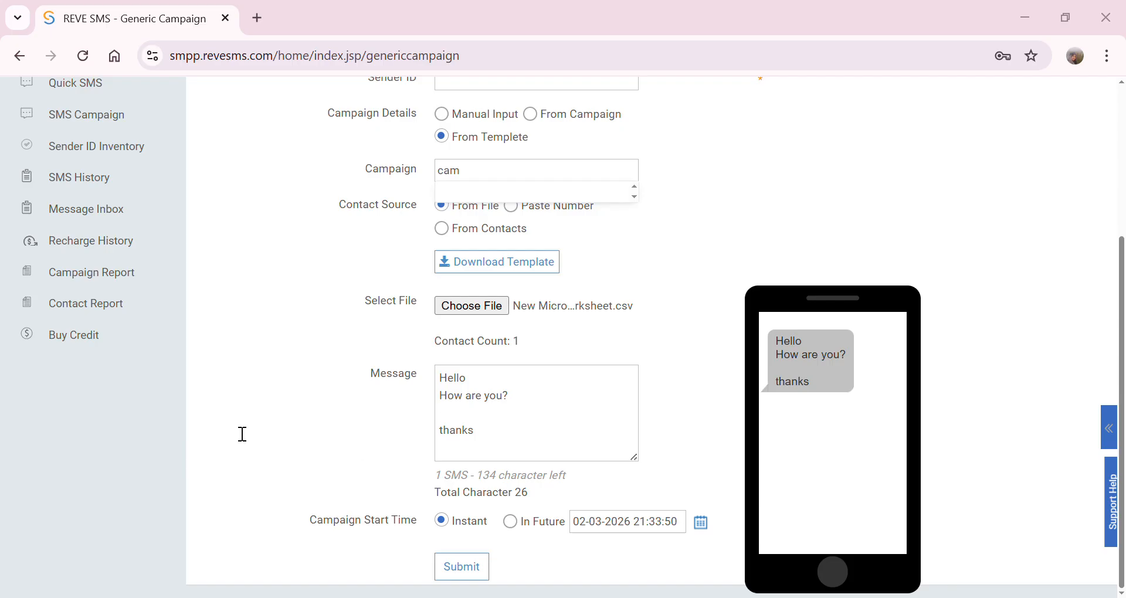
# - Replace the message with the pasted dollar-price news paragraph
pyautogui.click(532, 460)
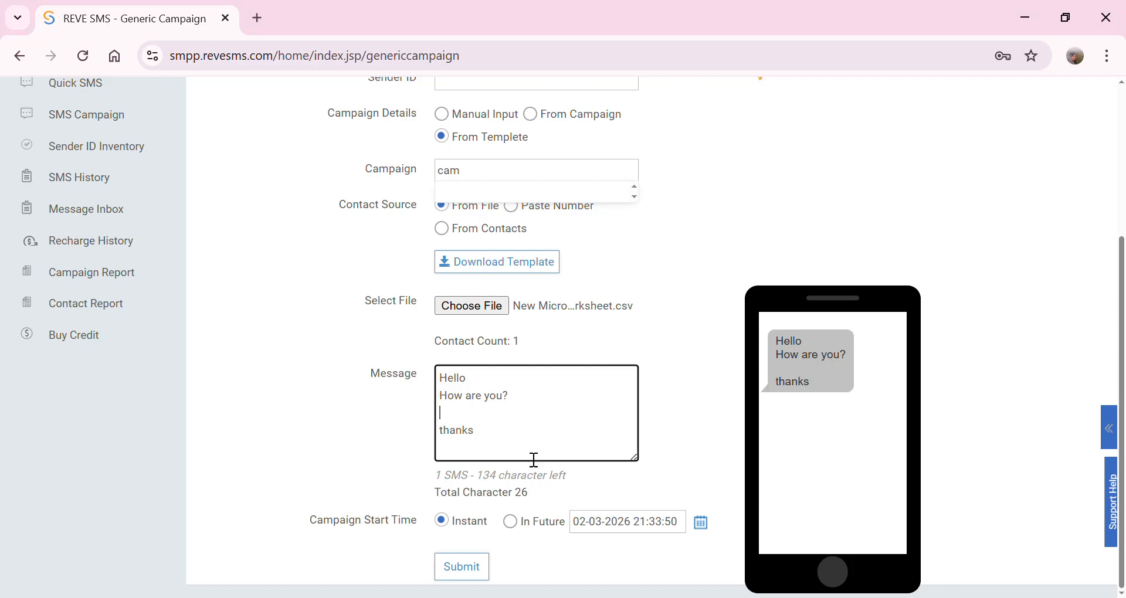
pyautogui.moveTo(507, 444); pyautogui.dragTo(449, 375)
pyautogui.write("Today, Monday, the first working day of the week, trading is underway in the country's currency market. Today, the price of the dollar in the market is volatile. According to Bangladesh Bank, the highest price of the dollar today is 122 taka 30 paisa")
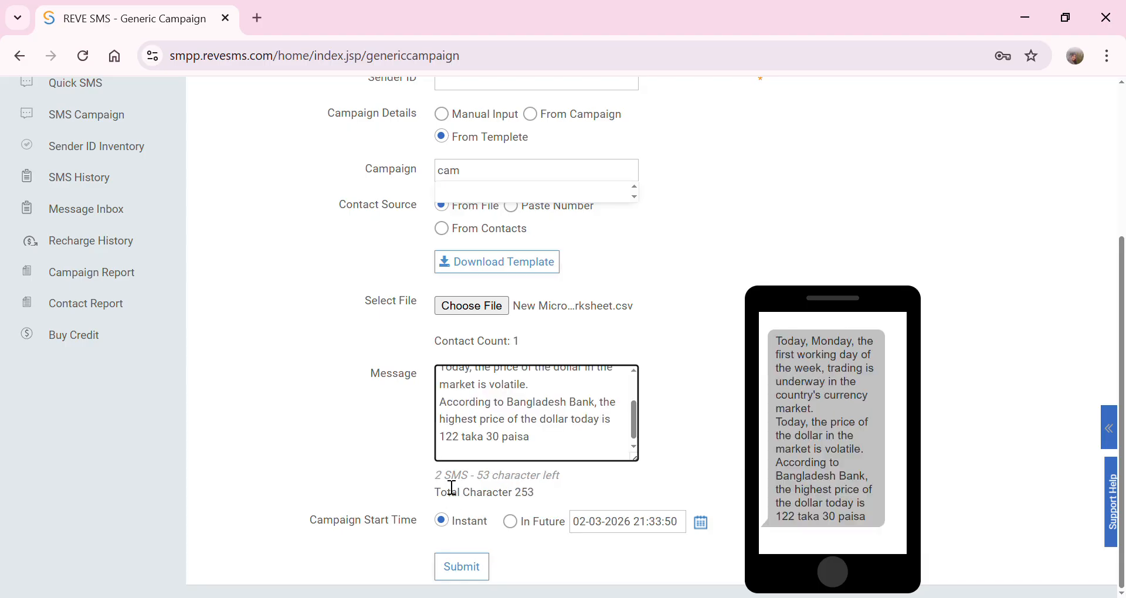
pyautogui.moveTo(438, 477); pyautogui.dragTo(475, 481)
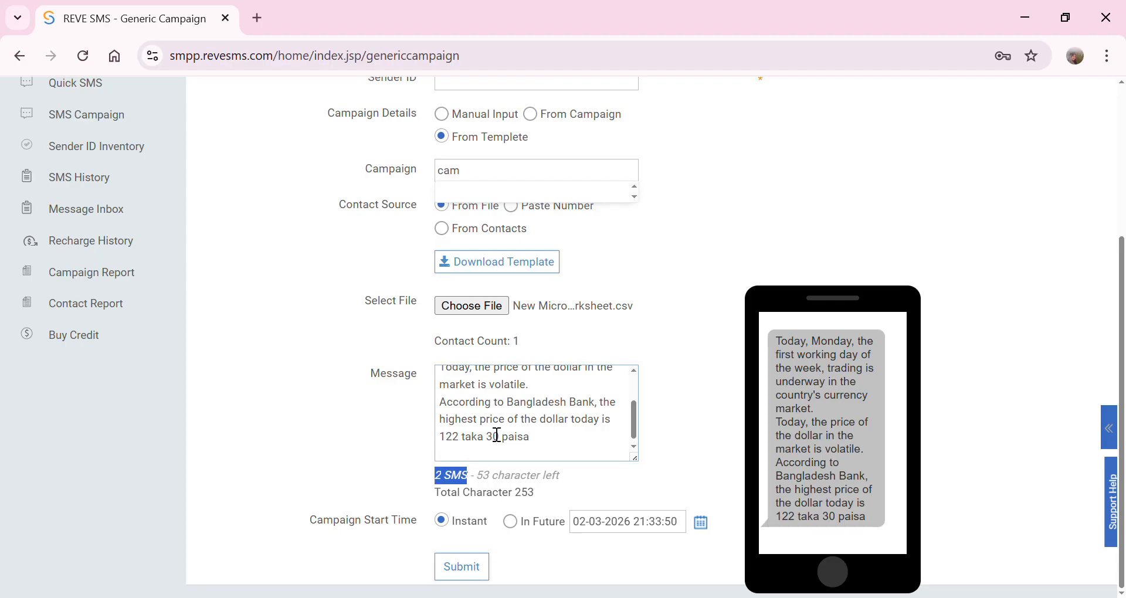
pyautogui.moveTo(478, 481); pyautogui.dragTo(565, 471)
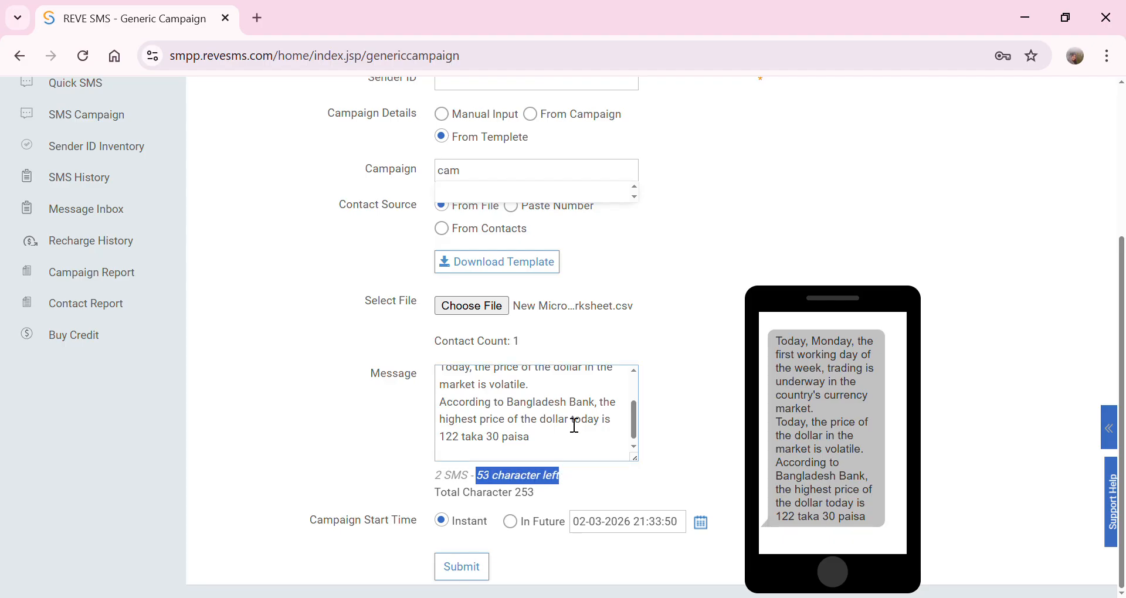
# - Sign the message with 'Thanks', 'Reve system ltd' and the company address lines
pyautogui.click(557, 453)
pyautogui.press('Return')
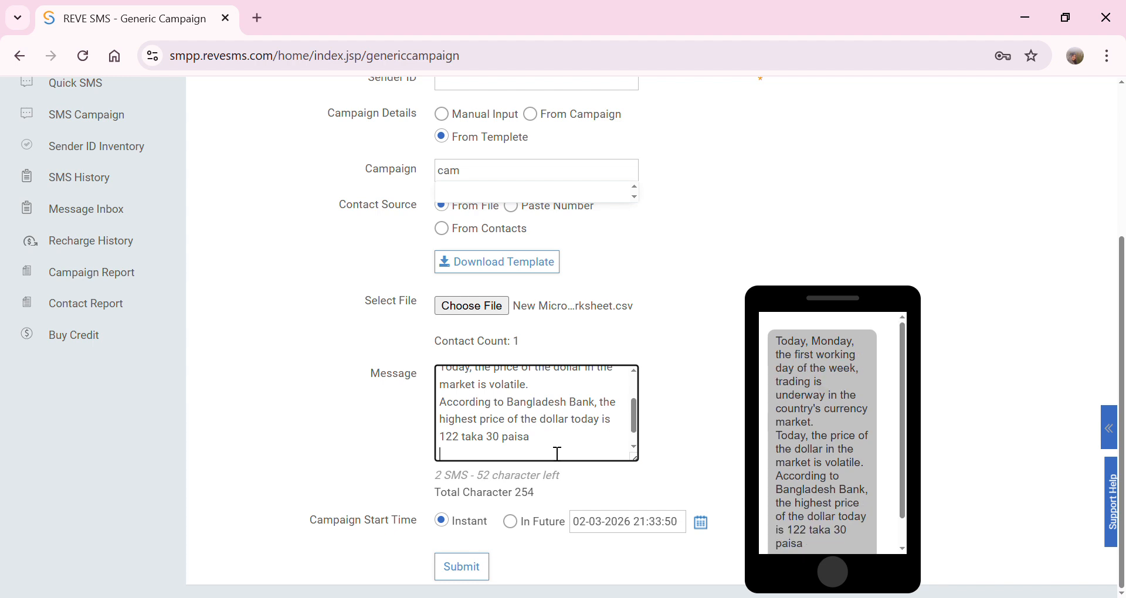
pyautogui.write('Thanks')
pyautogui.press('Return')
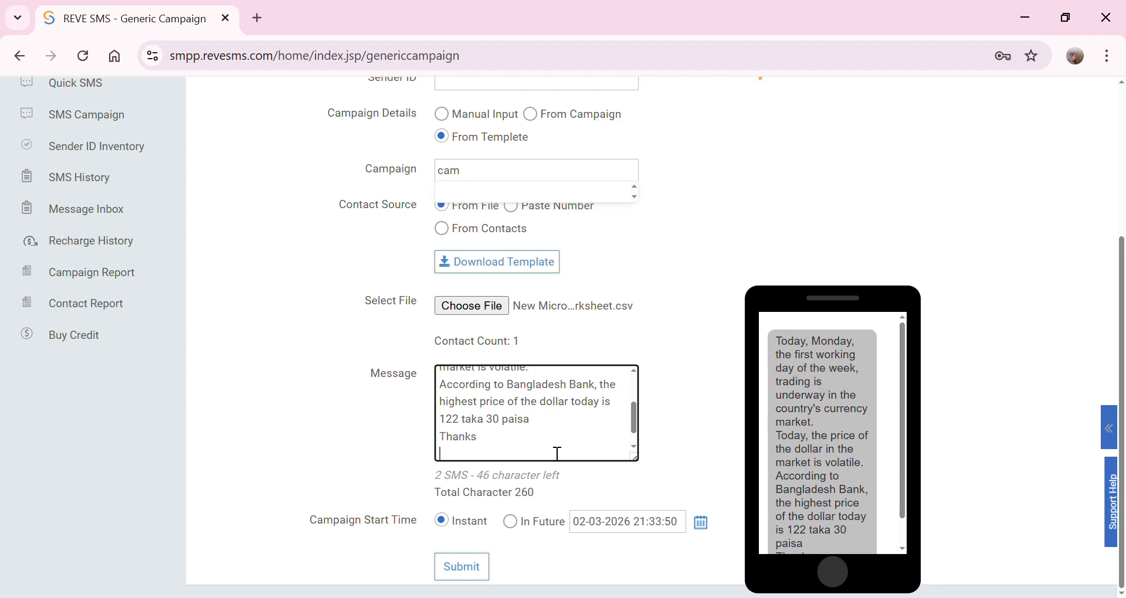
pyautogui.write('Reve system ltd')
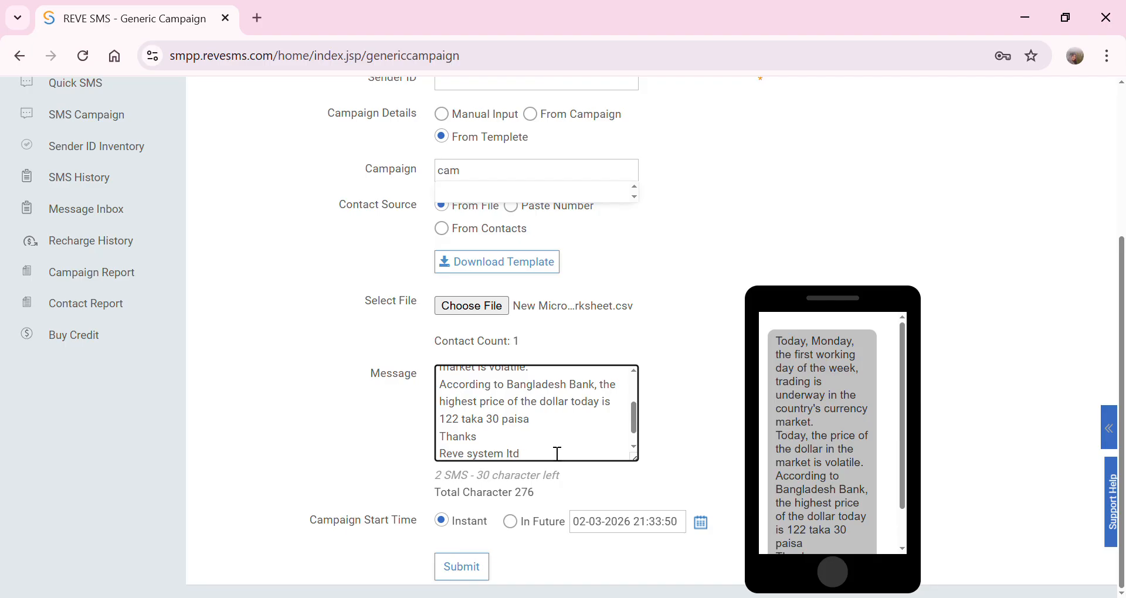
pyautogui.press('Return')
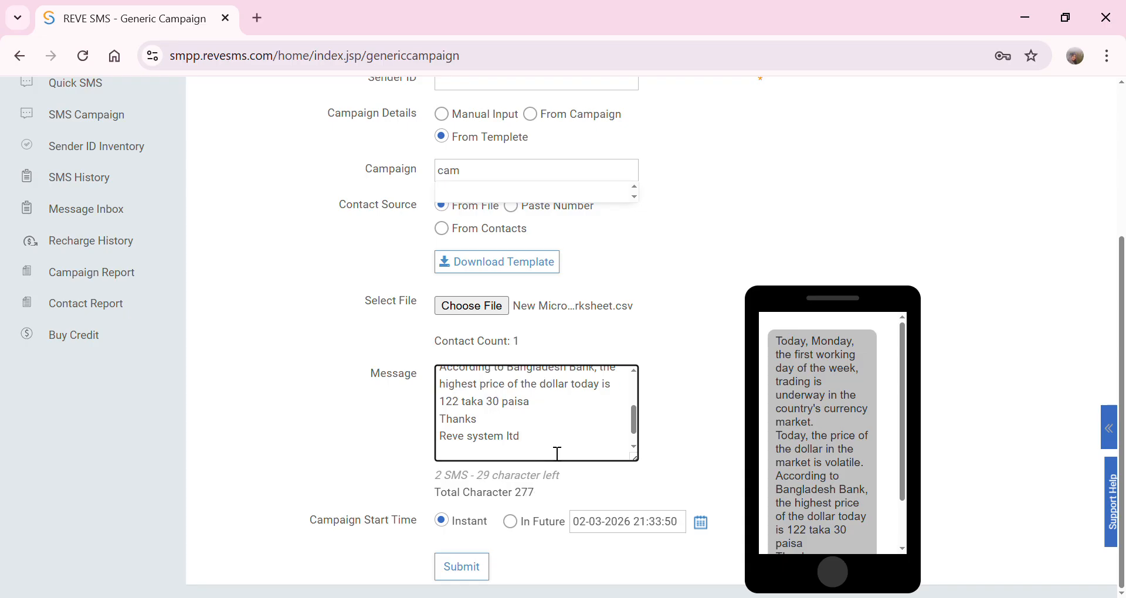
pyautogui.write('Purchachal ex')
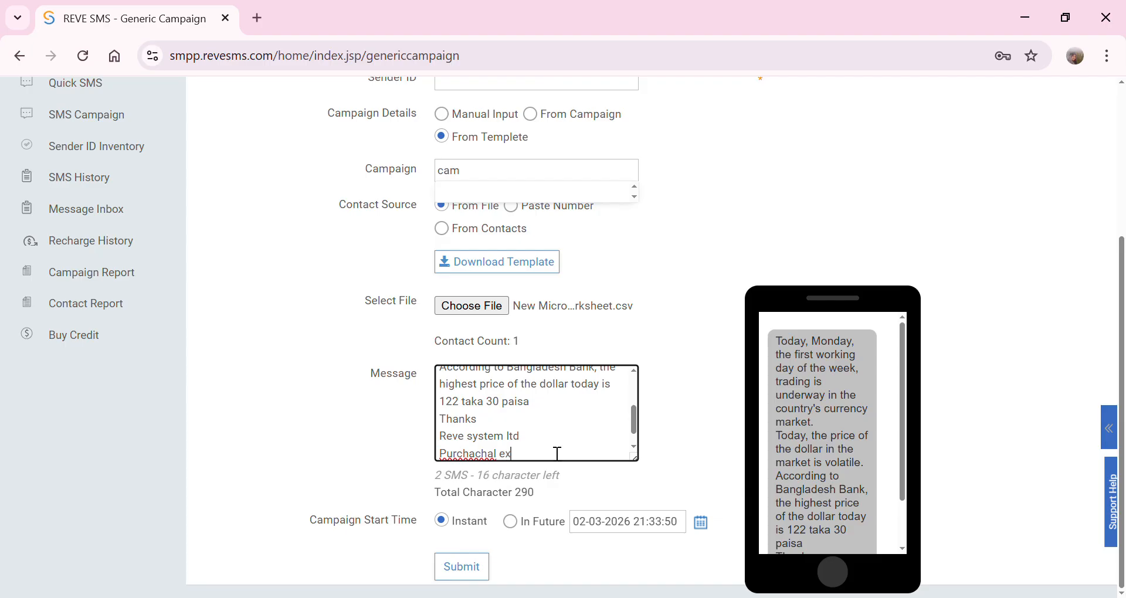
pyautogui.write('press high')
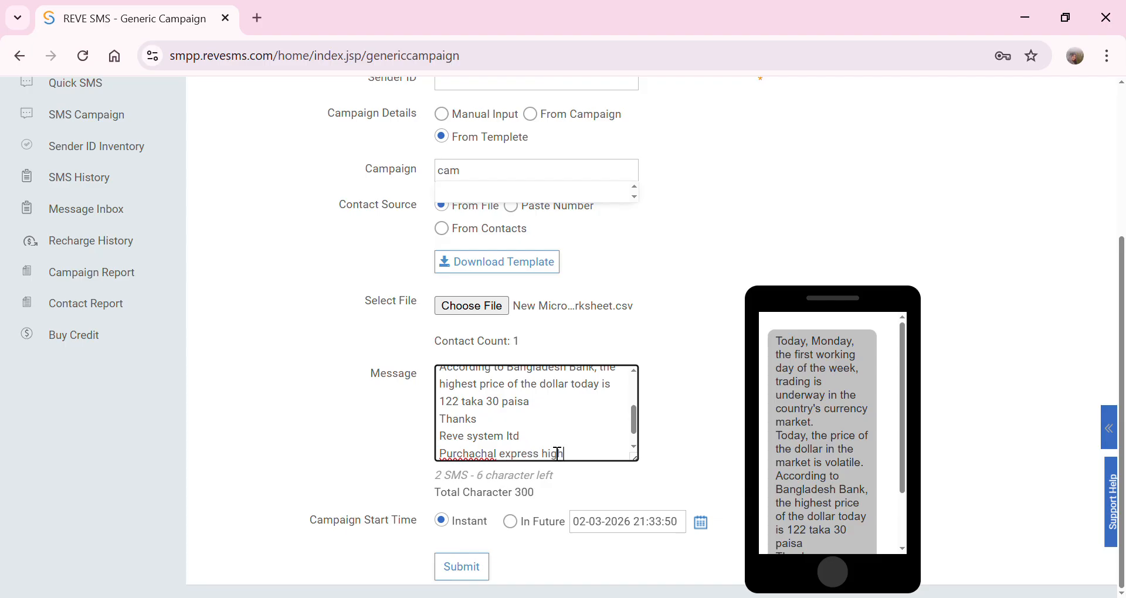
pyautogui.write('way dhaka ')
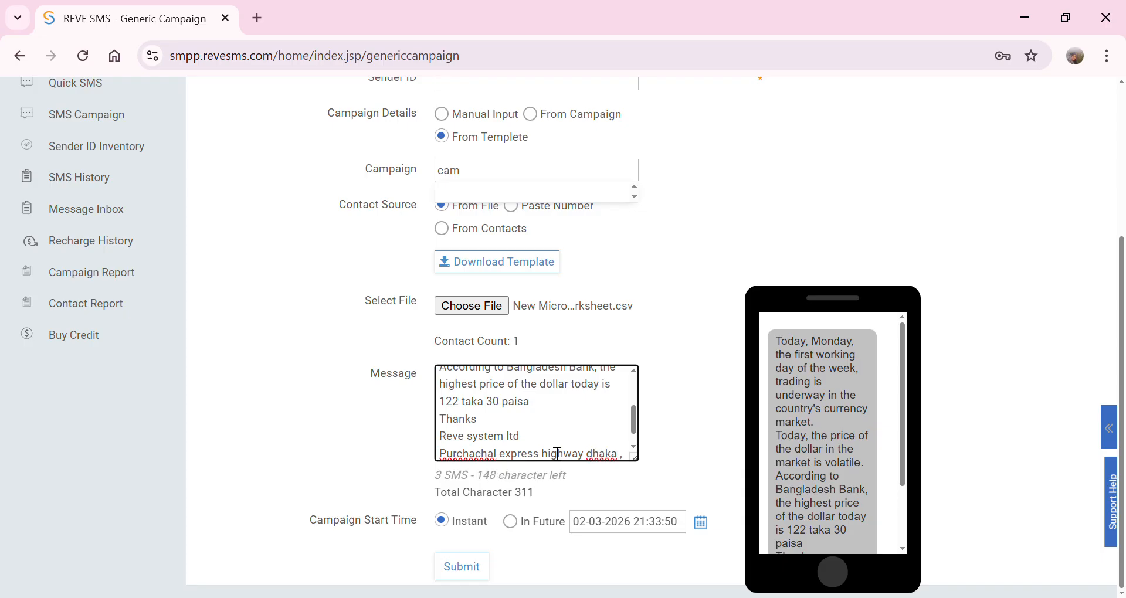
pyautogui.write(',')
pyautogui.press('Return')
pyautogui.write('1230')
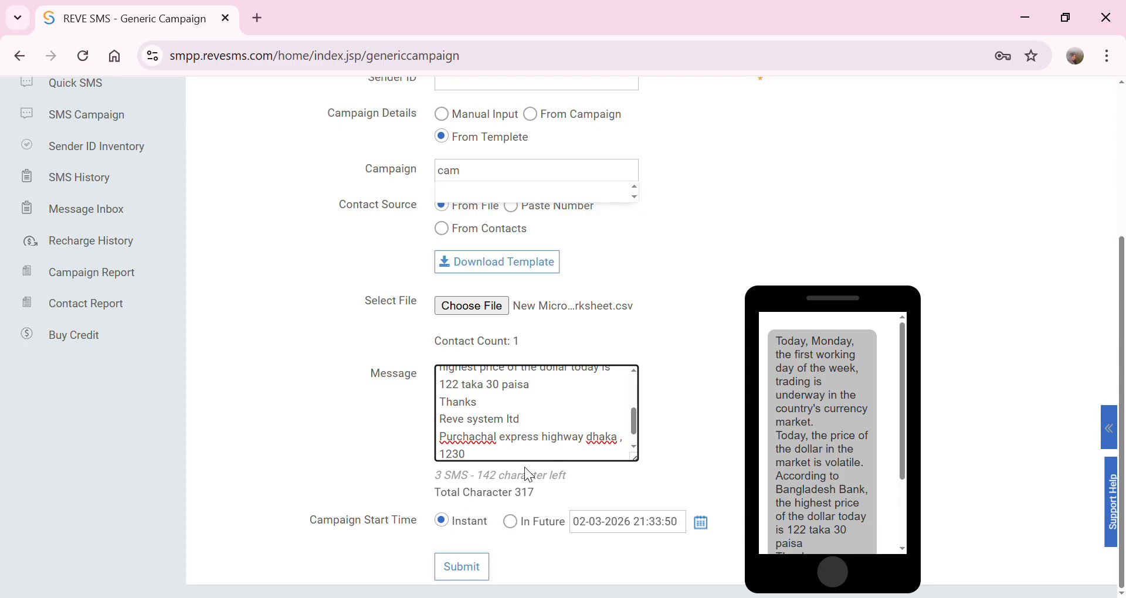
# - Check the 3 SMS count and remove a stray question mark from the message end
pyautogui.doubleClick(439, 478)
pyautogui.moveTo(462, 487); pyautogui.dragTo(487, 412)
pyautogui.scroll(2, 487, 412)
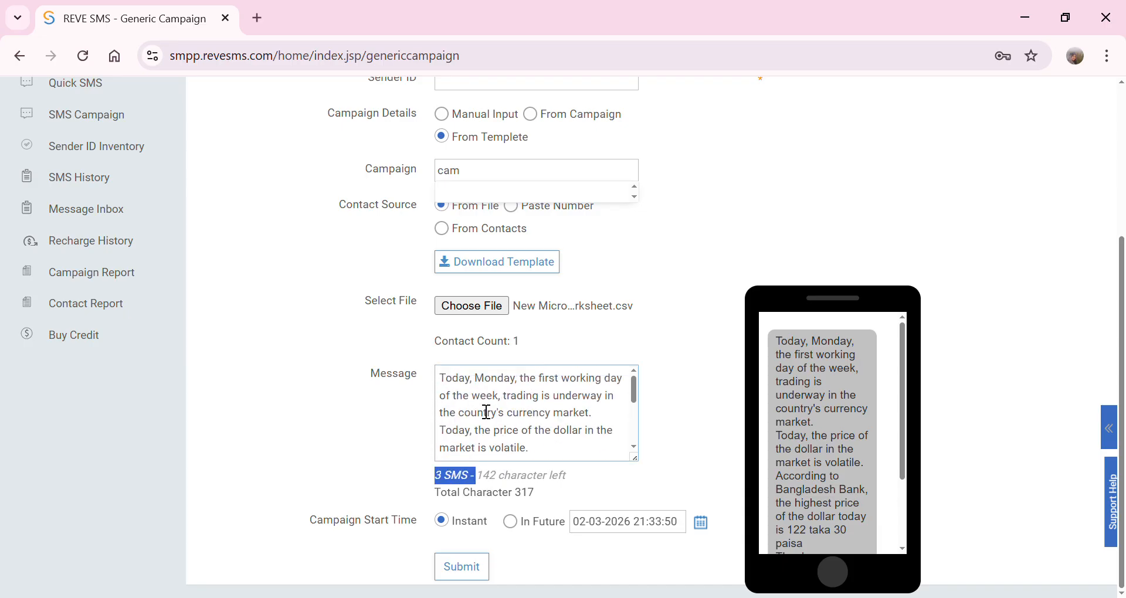
pyautogui.scroll(-3, 487, 412)
pyautogui.click(480, 445)
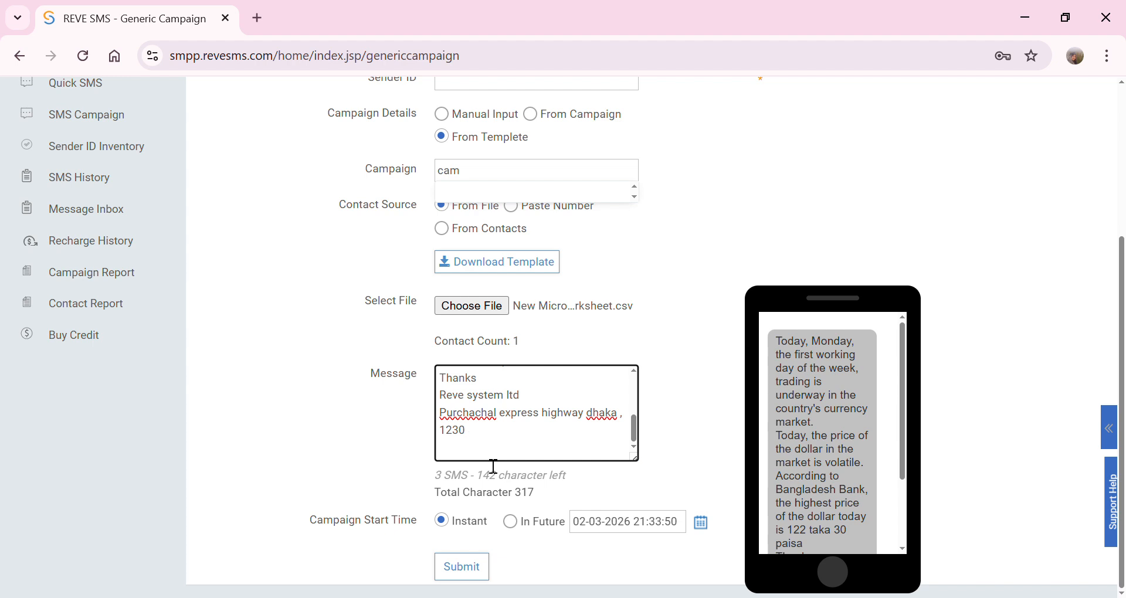
pyautogui.press('Return')
pyautogui.write('?')
pyautogui.scroll(6, 503, 440)
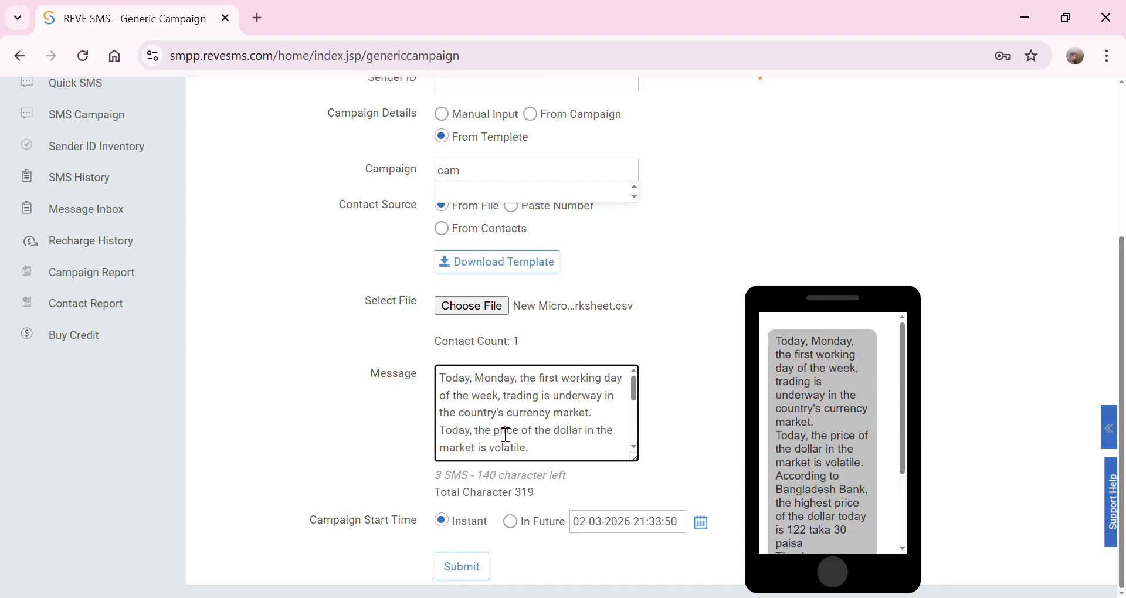
pyautogui.scroll(-6, 497, 469)
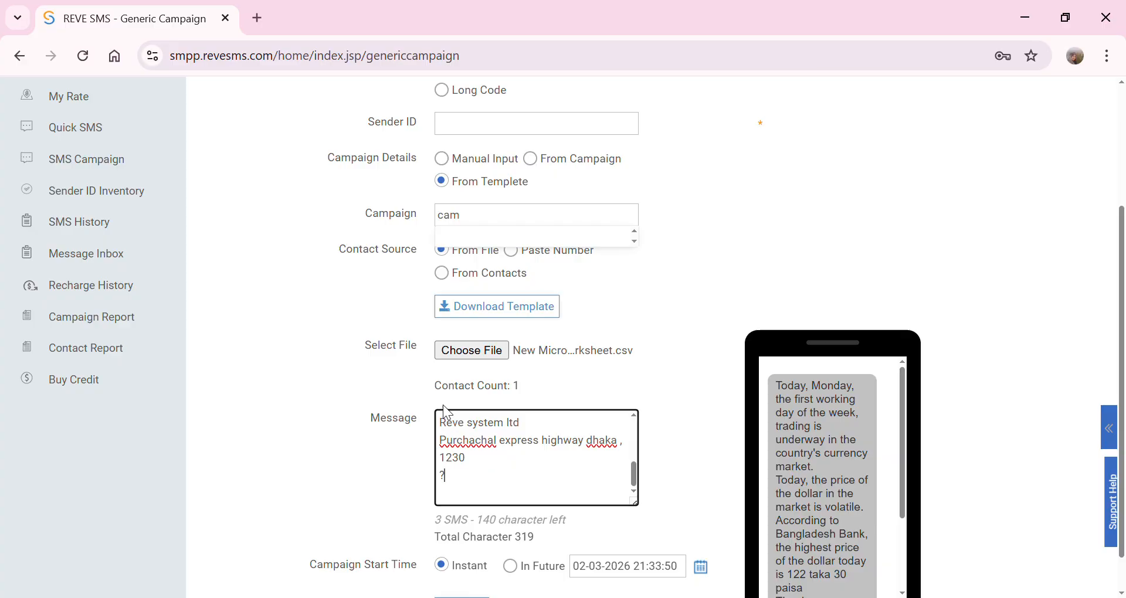
pyautogui.scroll(-2, 523, 434)
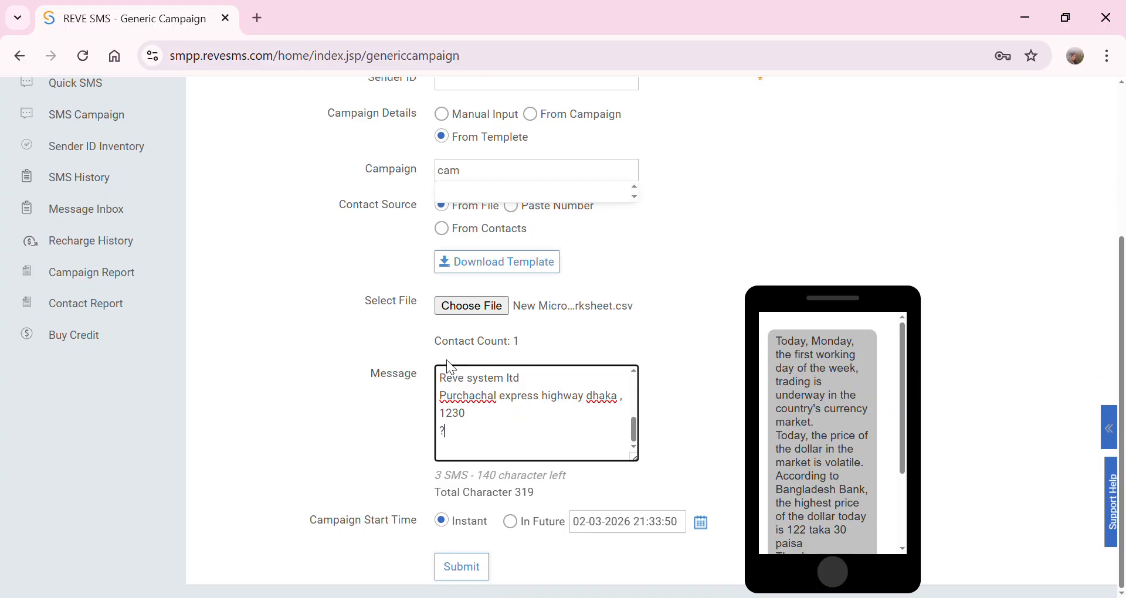
pyautogui.scroll(3, 530, 360)
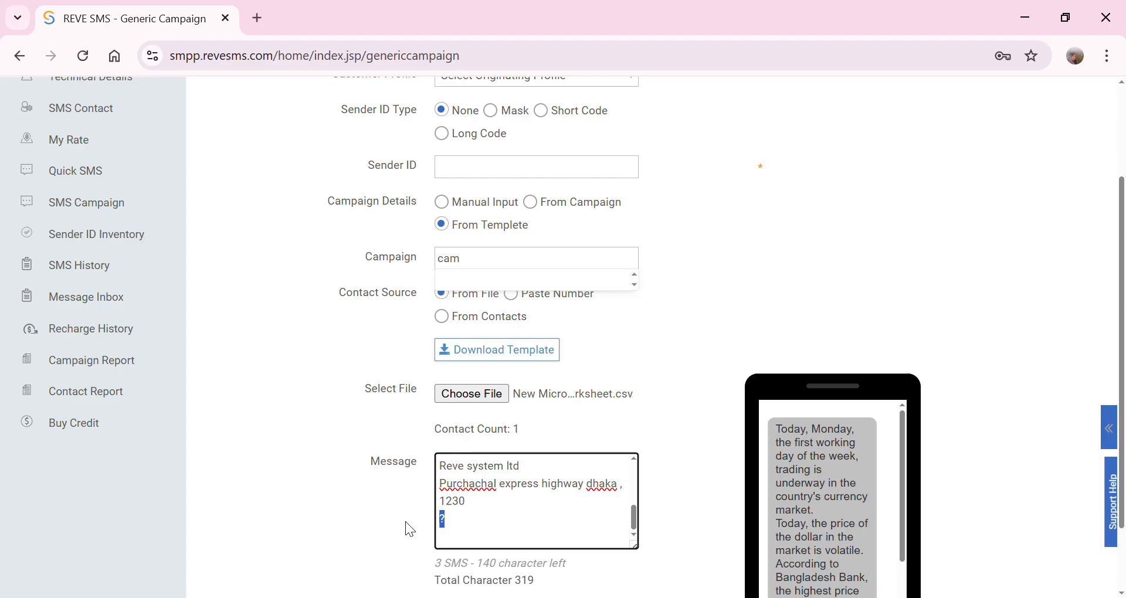
pyautogui.press('BackSpace')
pyautogui.hotkey('alt', 'Tab')
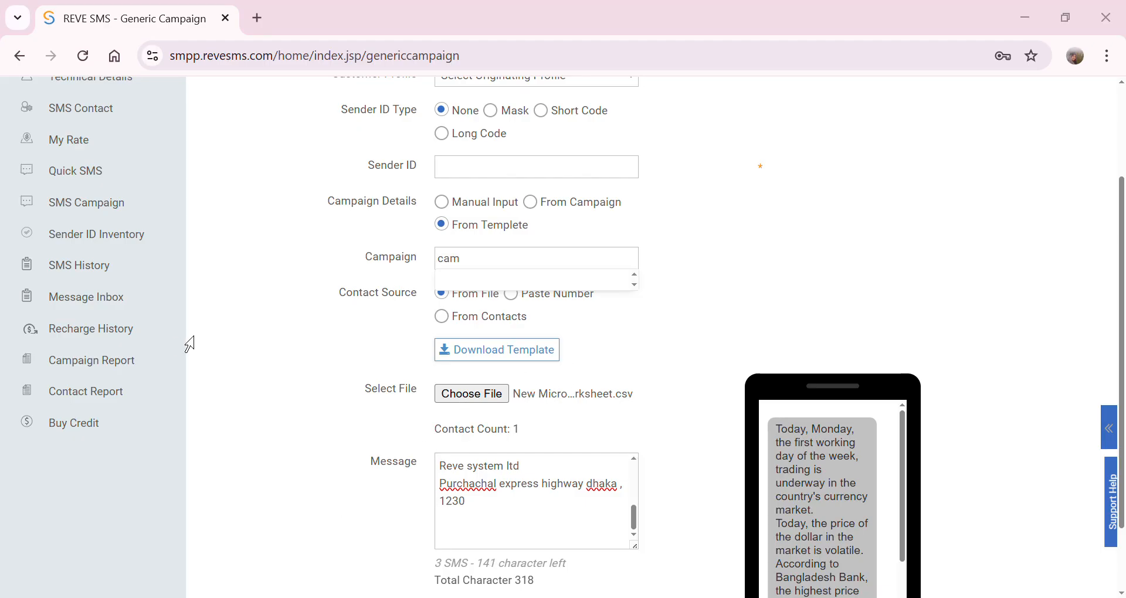
pyautogui.click(468, 542)
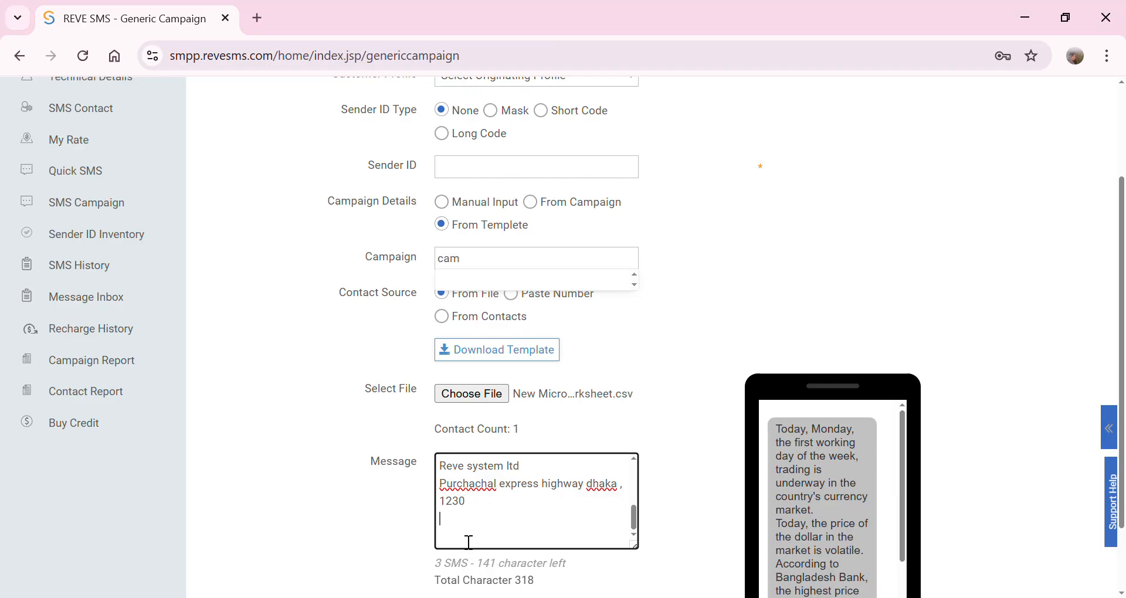
# - Paste the prepared news text into the message and scroll through it
pyautogui.hotkey('ctrl', 'v')
pyautogui.scroll(6, 512, 498)
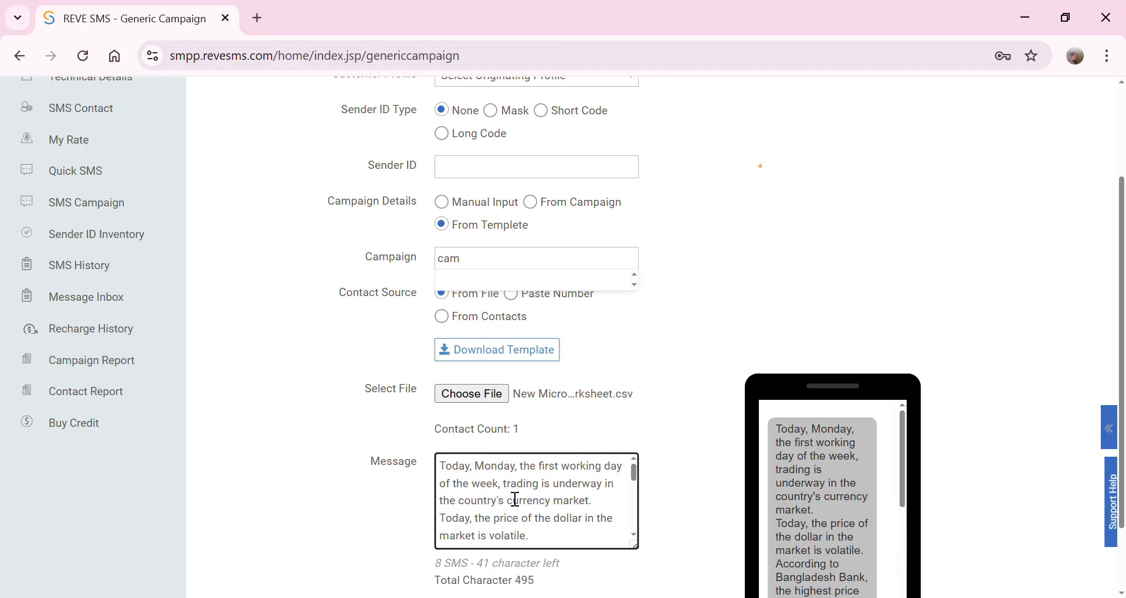
pyautogui.scroll(-4, 558, 402)
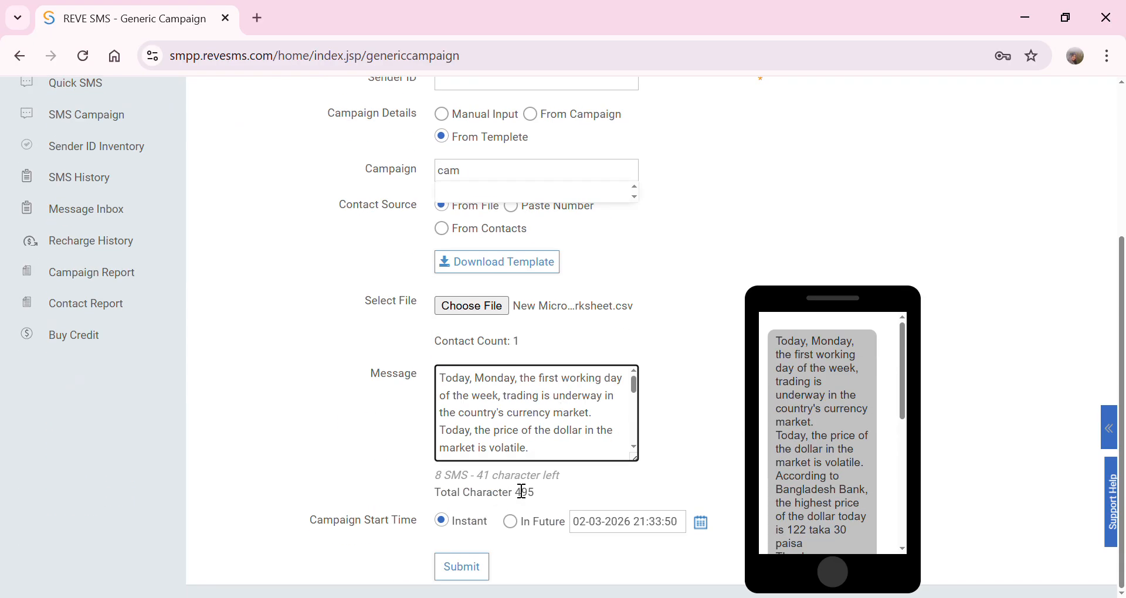
pyautogui.scroll(2, 515, 444)
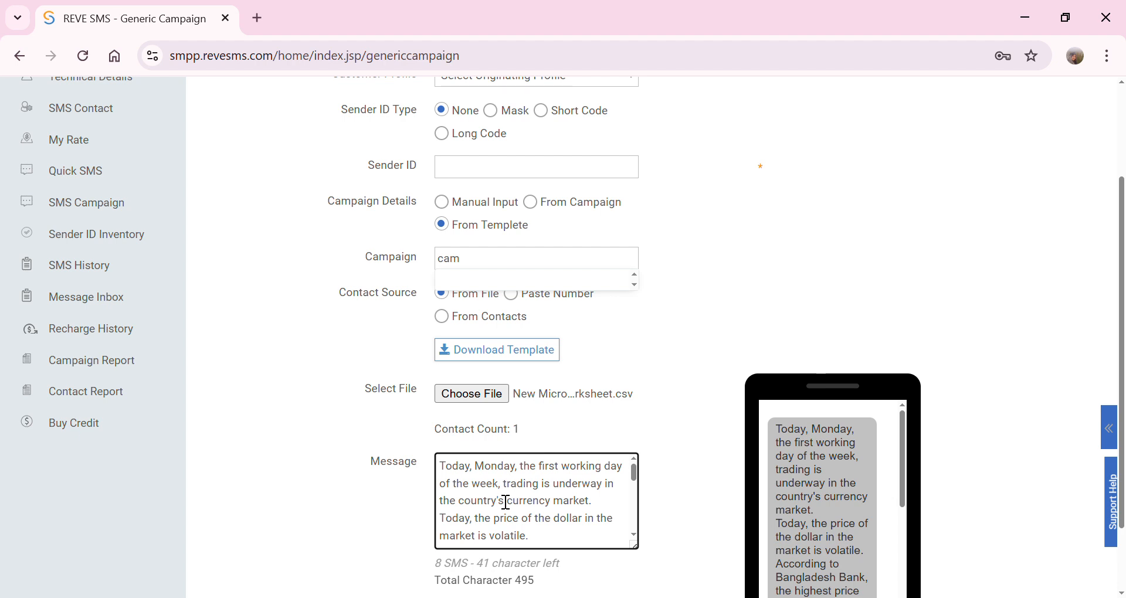
pyautogui.scroll(-5, 560, 513)
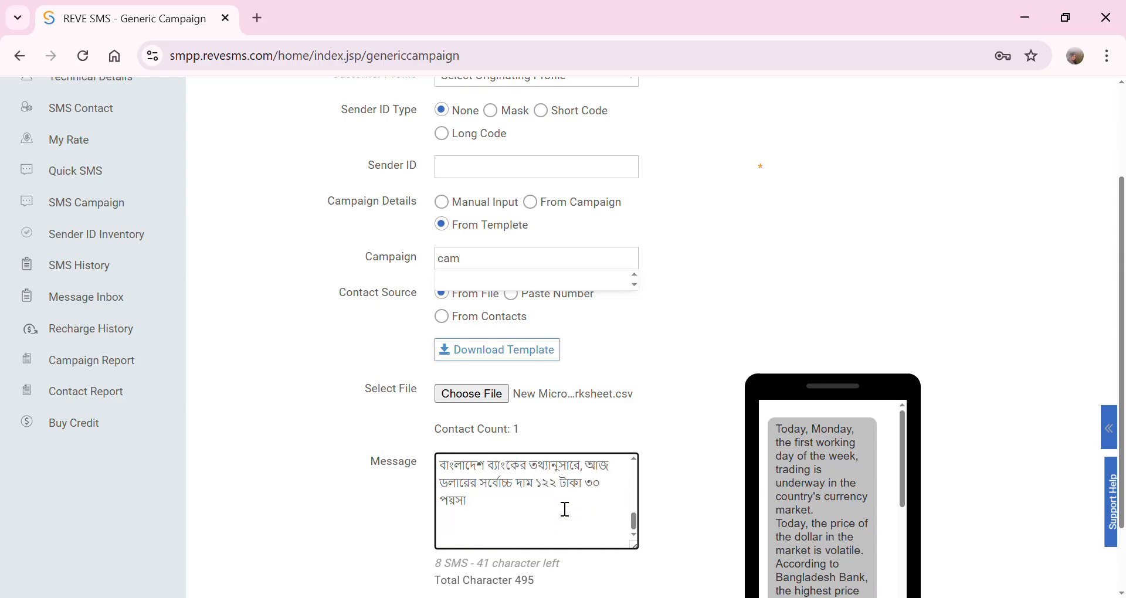
pyautogui.scroll(5, 510, 525)
pyautogui.scroll(-2, 510, 525)
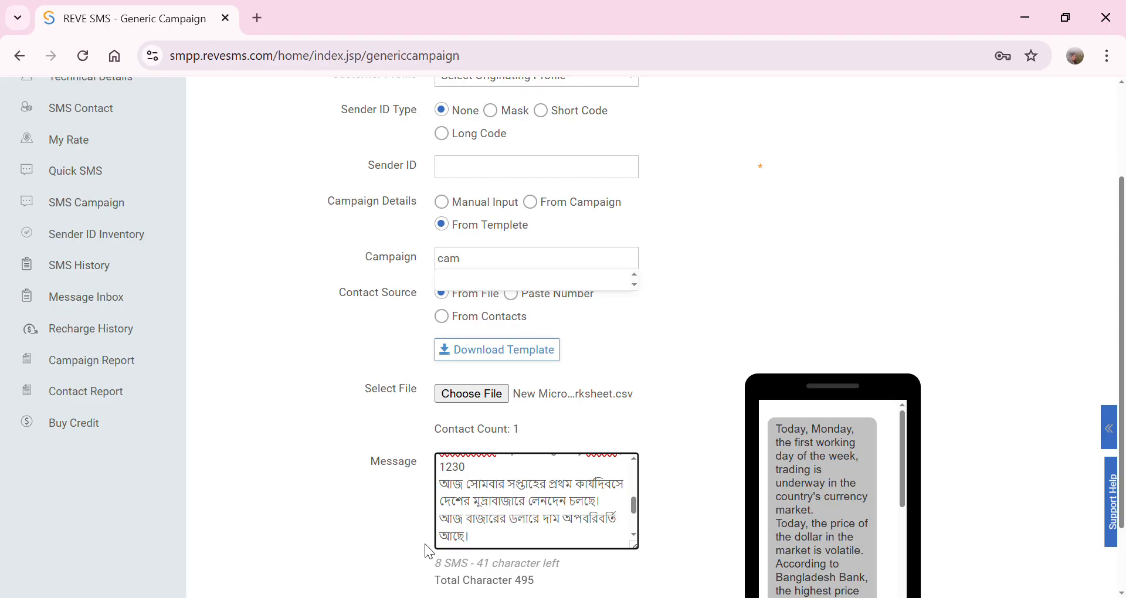
# - Overwrite the whole message with the Bengali sentence and remove the blank first line (72 characters)
pyautogui.moveTo(479, 547); pyautogui.dragTo(430, 430)
pyautogui.write('\\nবাংলাদেশ ব্যাংকের তথ্যানুসারে, আজ ডলারের সর্বোচ্চ দাম ১২২ টাকা ৩০ পয়সা')
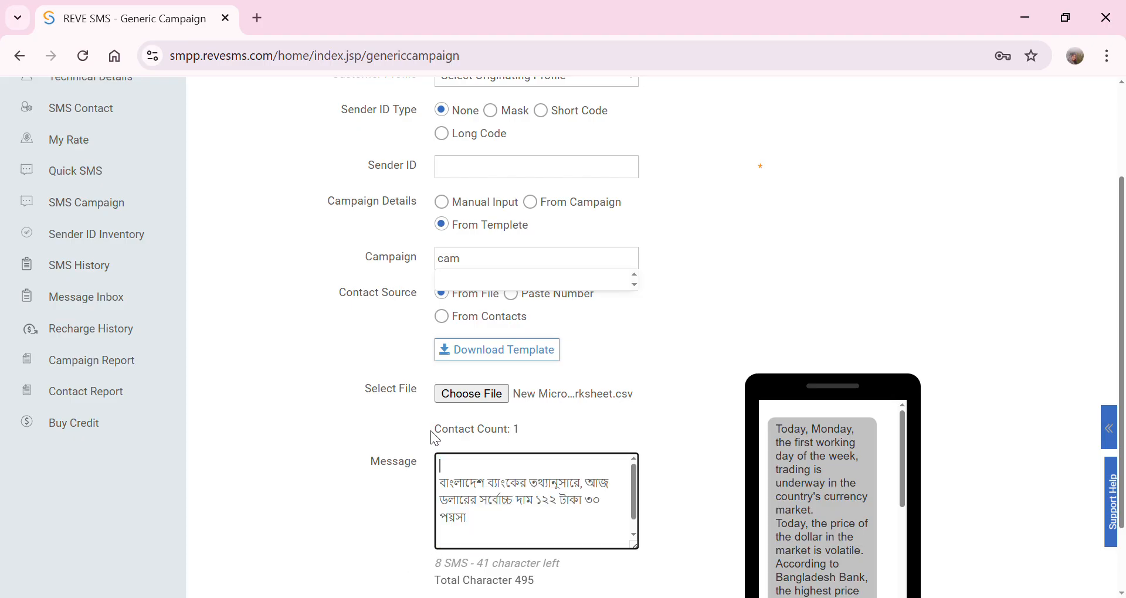
pyautogui.click(449, 489)
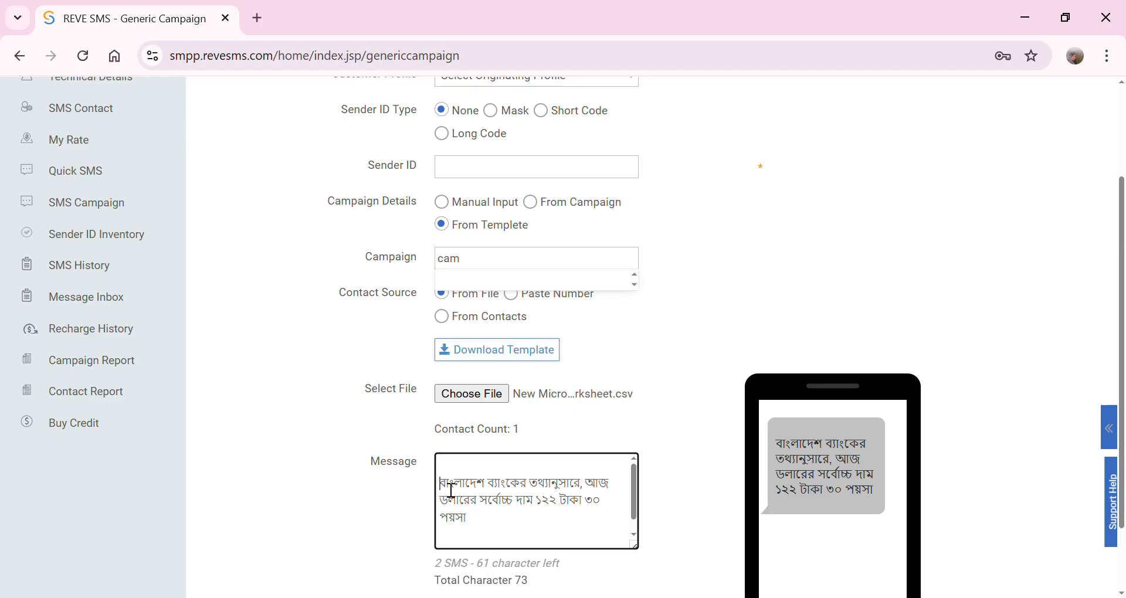
pyautogui.press('BackSpace')
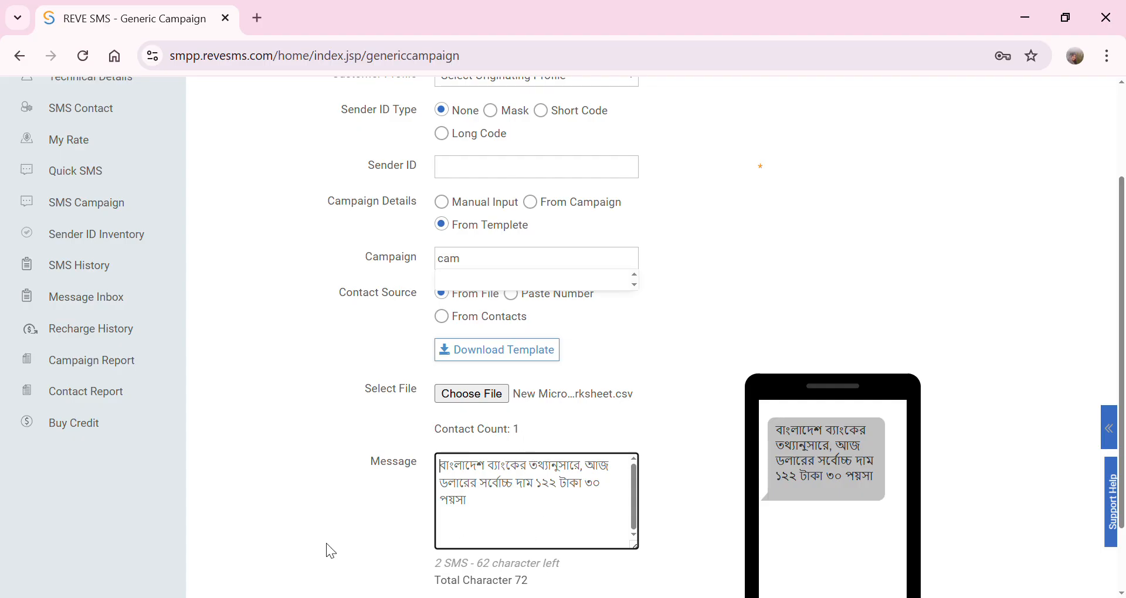
pyautogui.scroll(-2, 443, 487)
# - Clear the Bengali text and write 'Hello Sir' and 'How are you?' on two lines
pyautogui.moveTo(513, 435); pyautogui.dragTo(431, 372)
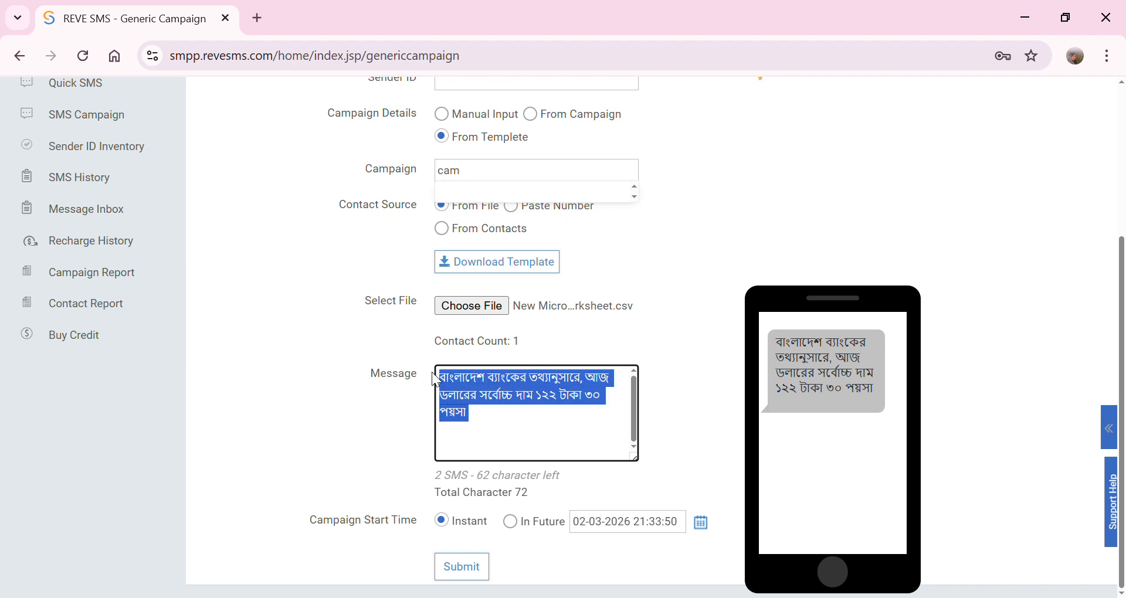
pyautogui.press('BackSpace')
pyautogui.write('Hello Sir')
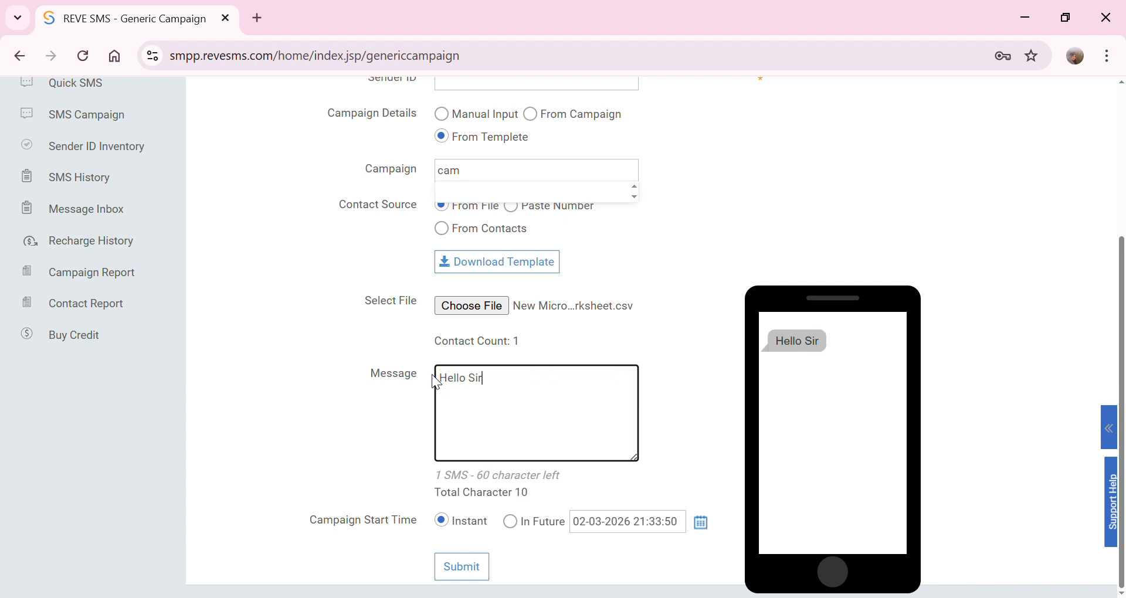
pyautogui.press('Return')
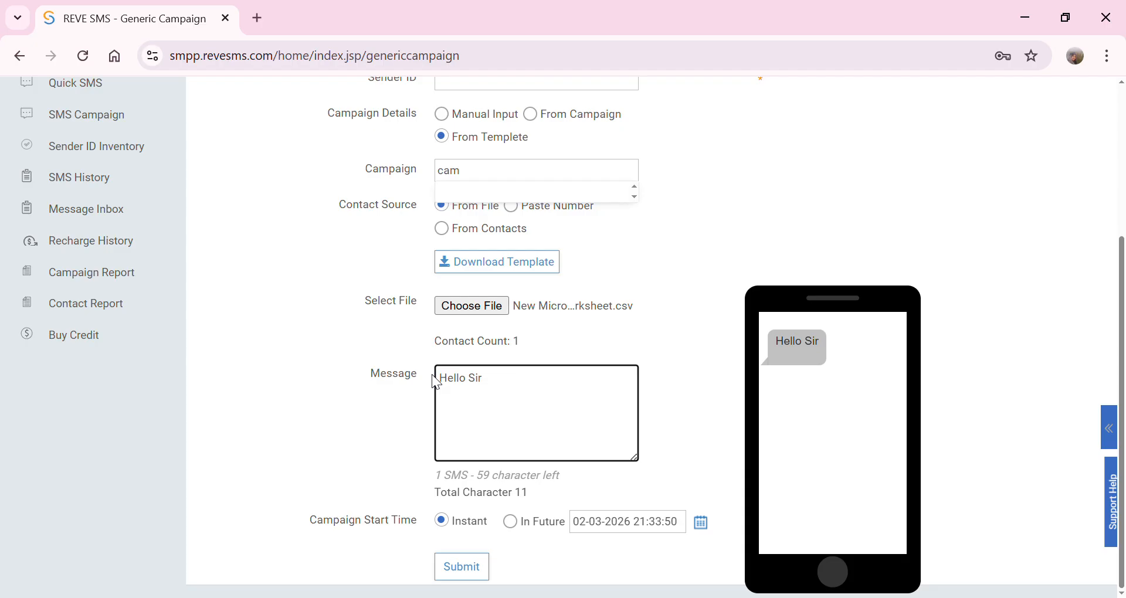
pyautogui.write('How are you?')
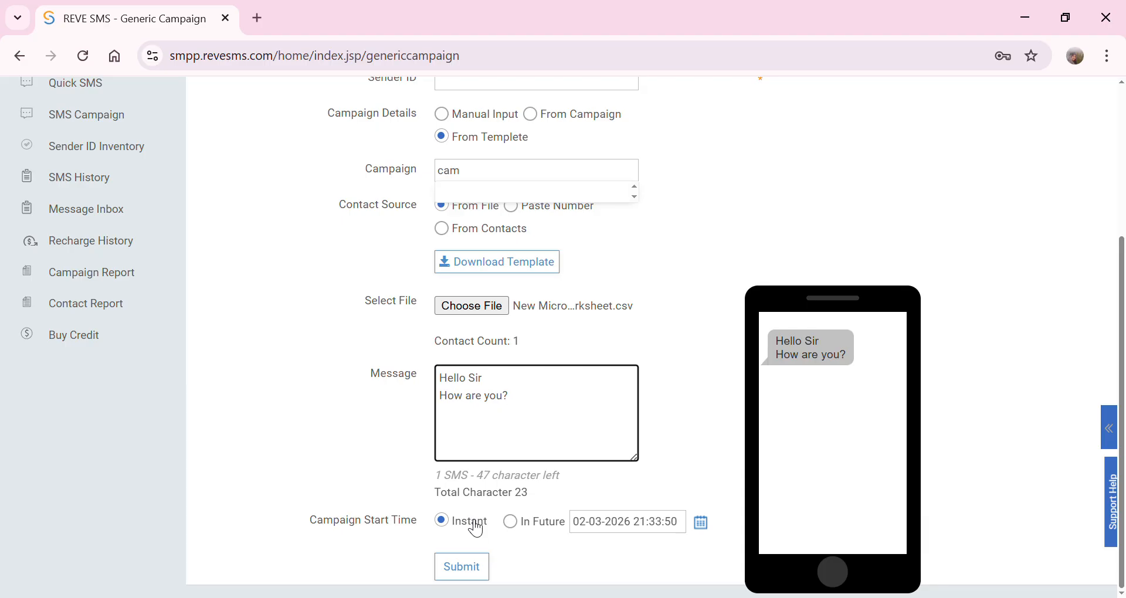
pyautogui.click(511, 521)
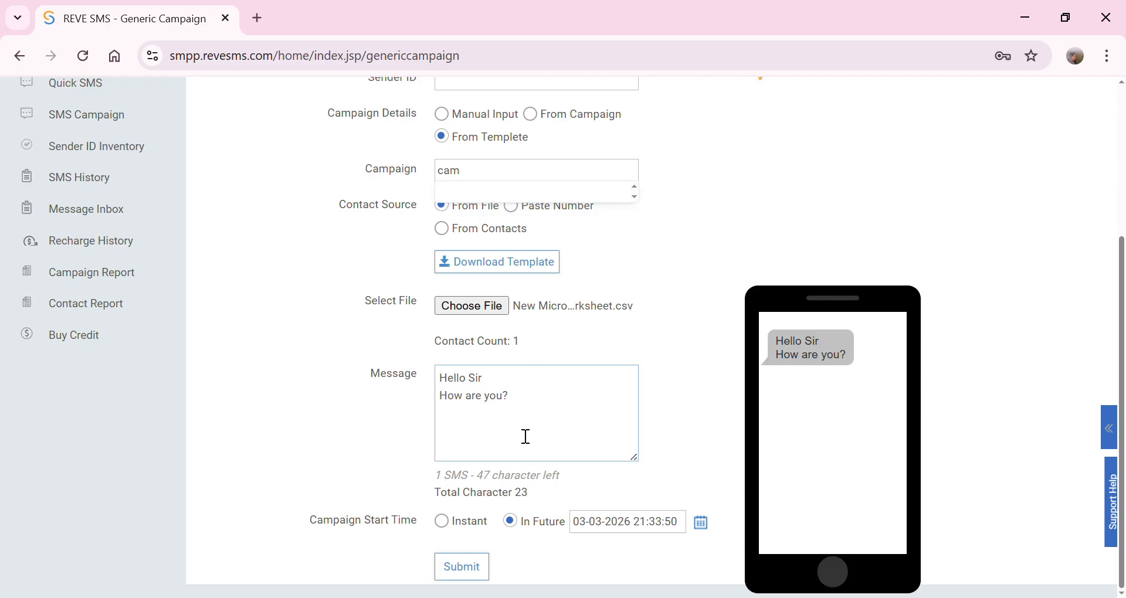
pyautogui.click(663, 528)
pyautogui.doubleClick(640, 527)
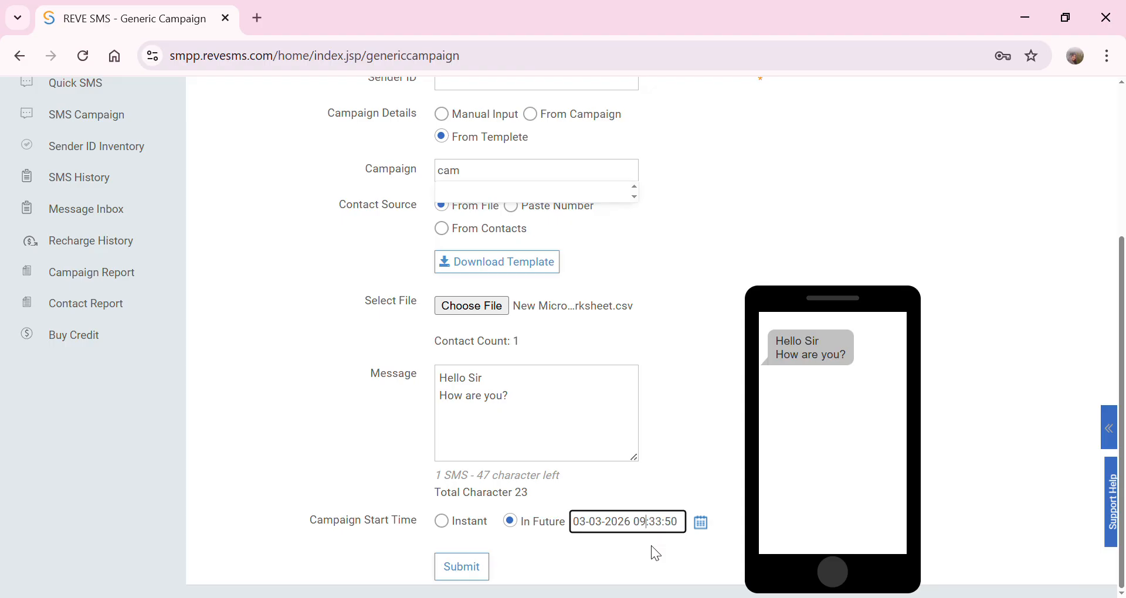
pyautogui.click(688, 542)
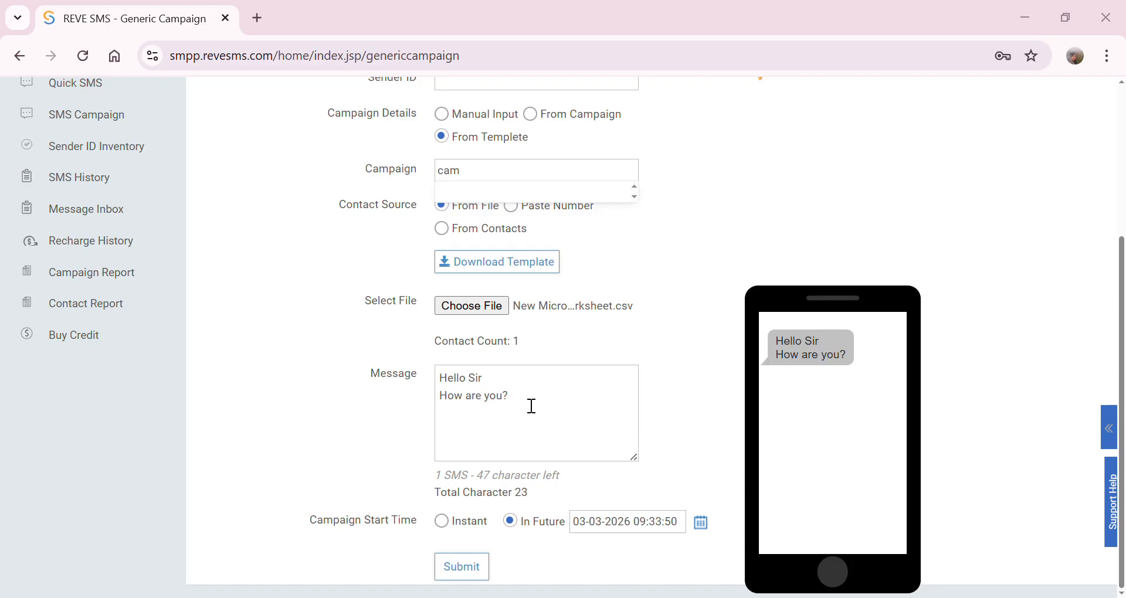
pyautogui.click(667, 532)
pyautogui.hotkey('shift', 'Left')
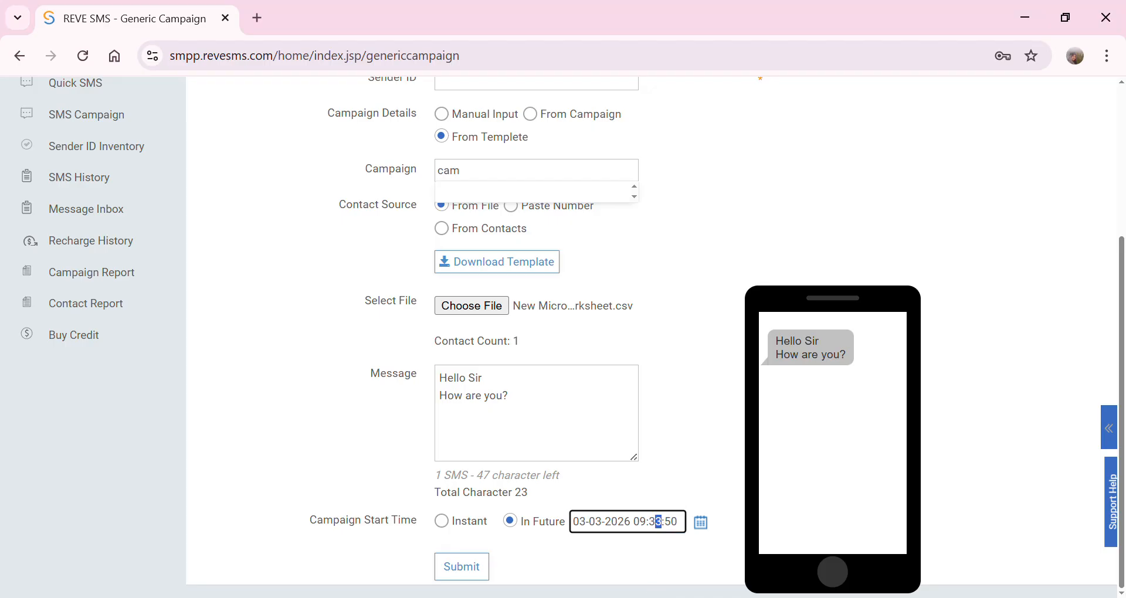
pyautogui.write('0')
pyautogui.click(673, 533)
pyautogui.hotkey('shift', 'Left')
pyautogui.write('0')
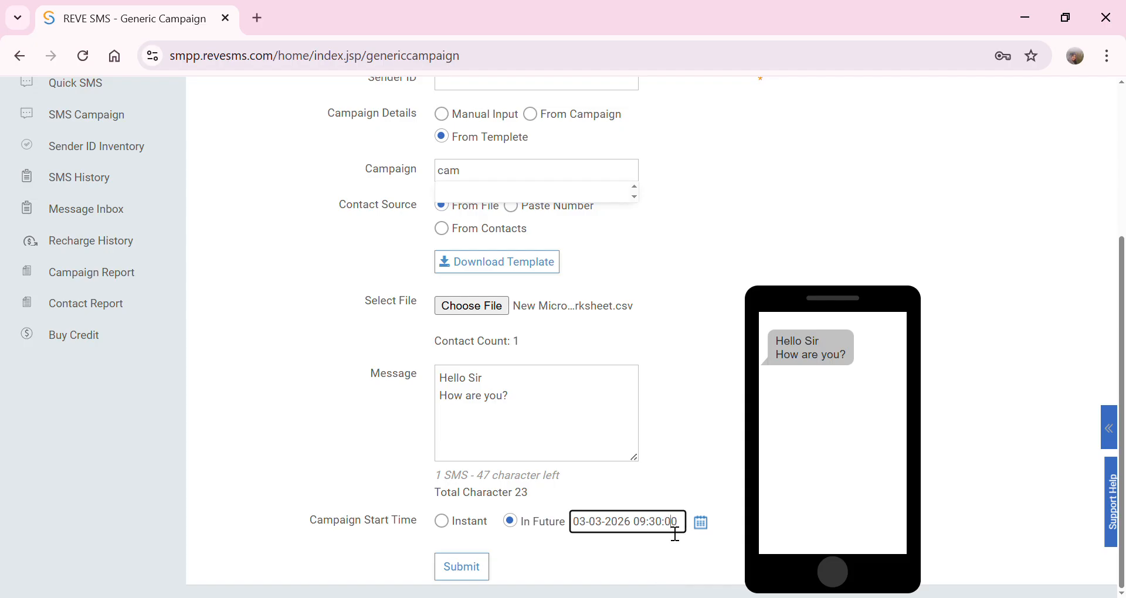
# - Submit the campaign, set the start back to Instant, and return to the SMS Campaign list
pyautogui.click(463, 575)
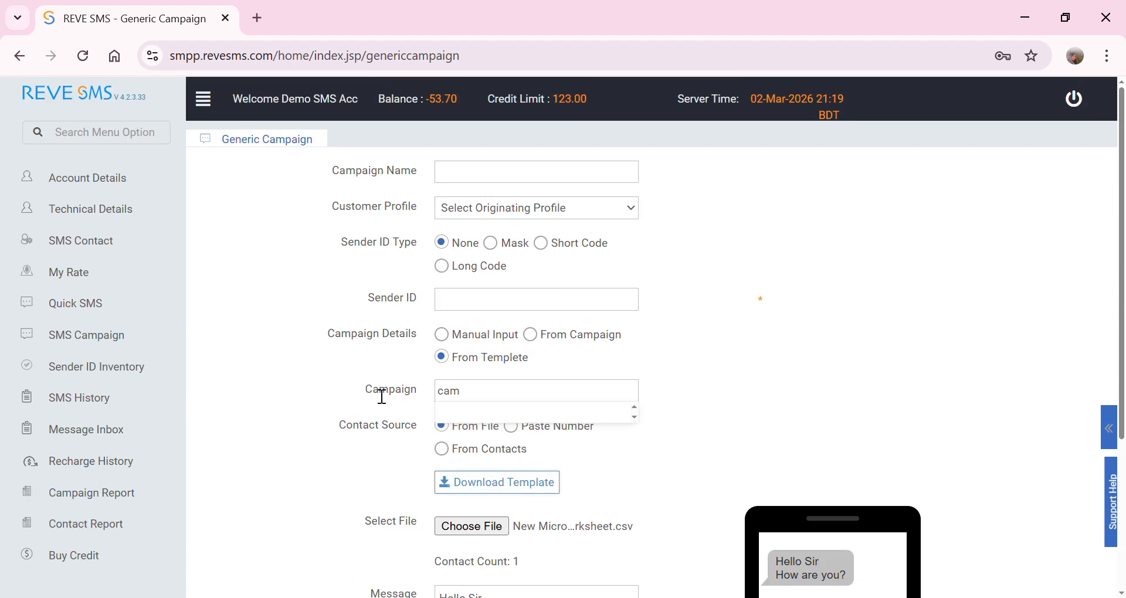
pyautogui.scroll(-3, 457, 439)
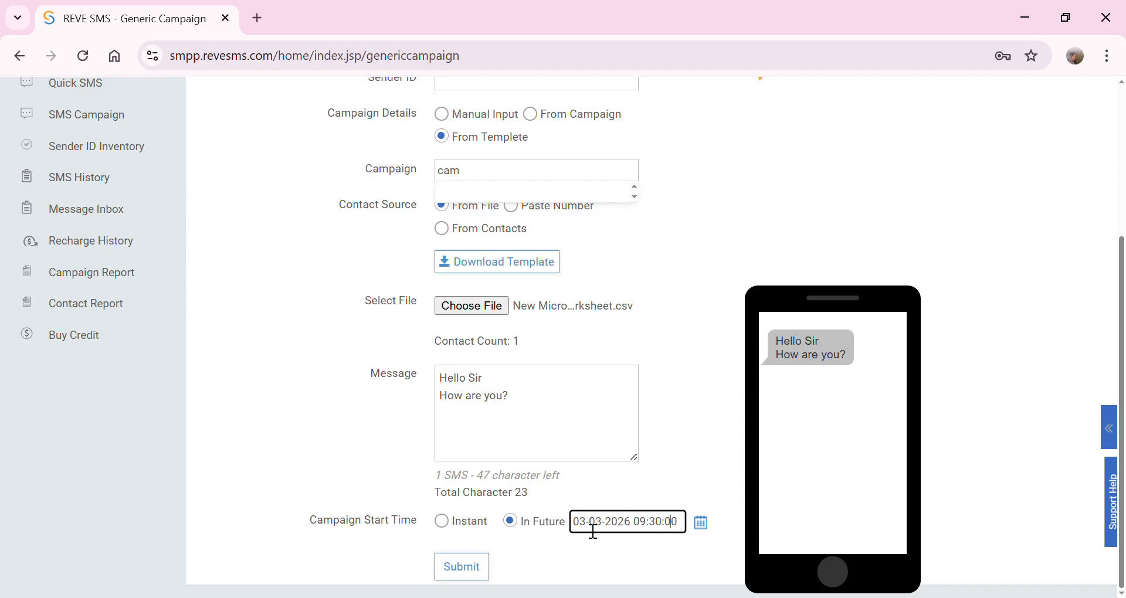
pyautogui.click(451, 527)
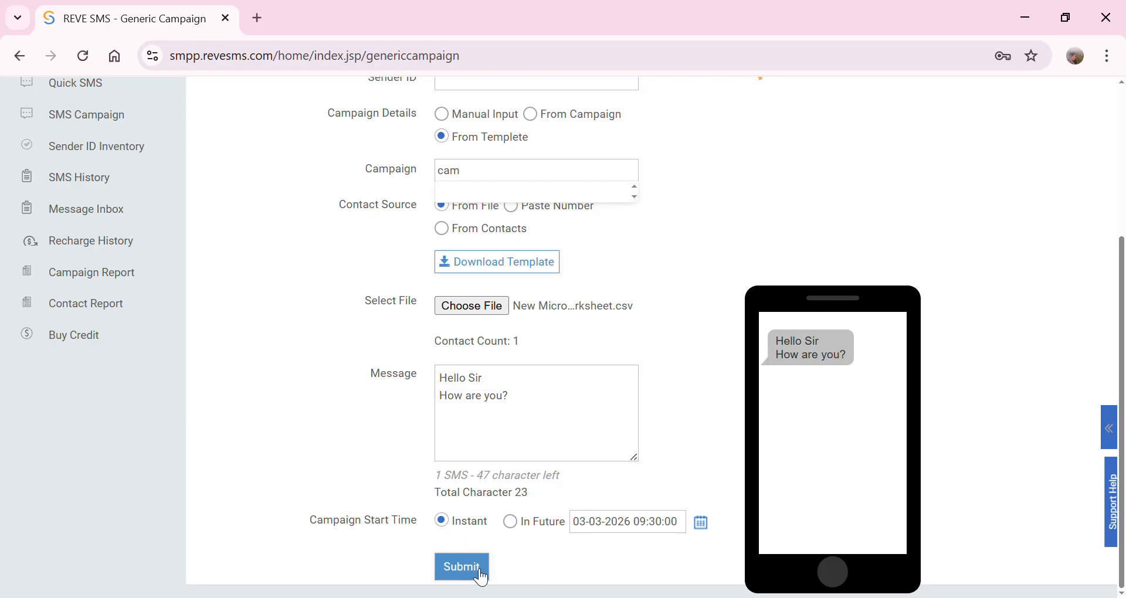
pyautogui.scroll(4, 493, 305)
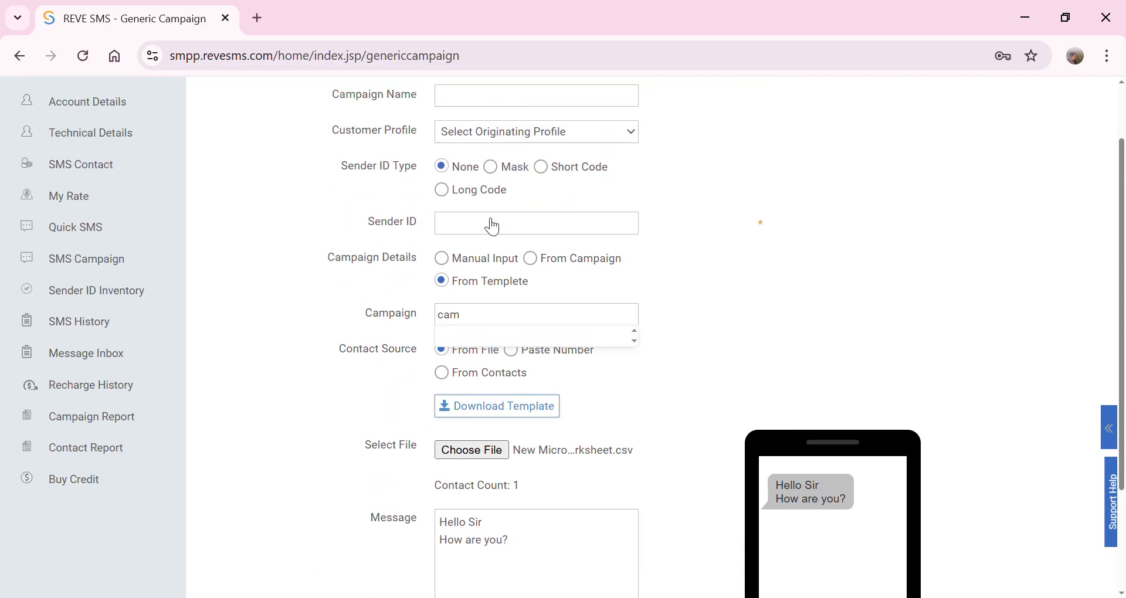
pyautogui.click(82, 335)
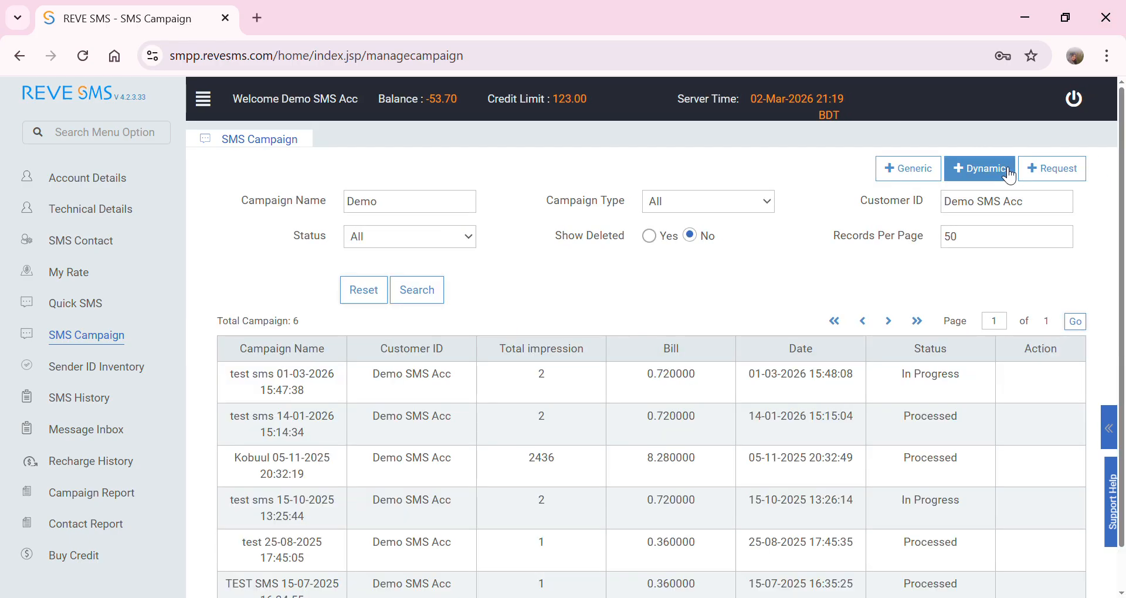
# - Start a new Dynamic Campaign and name it 'Campaign result'
pyautogui.click(1008, 174)
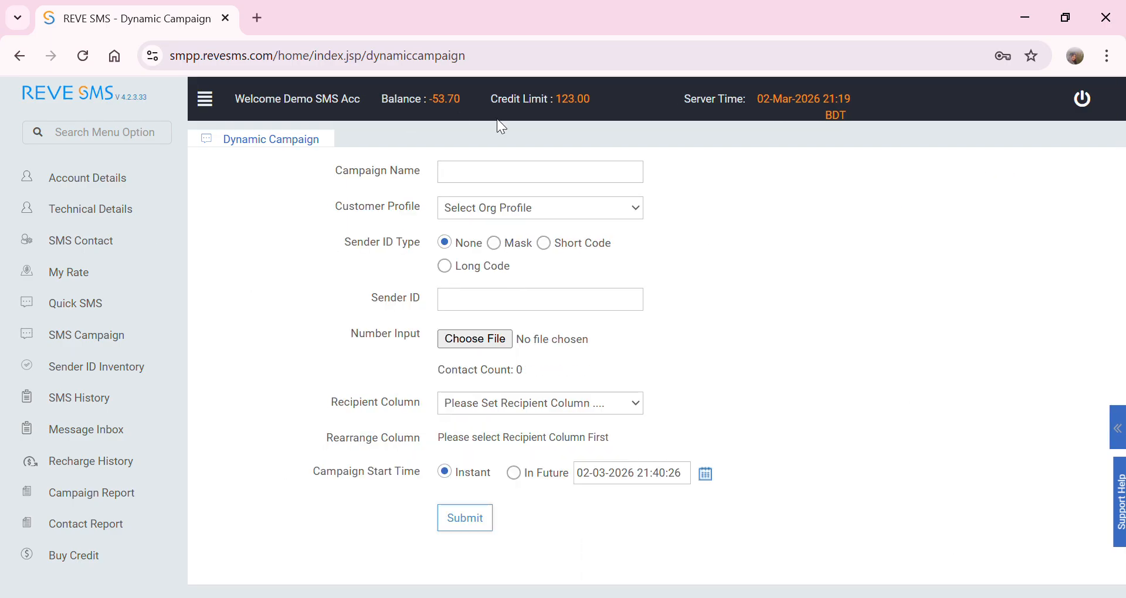
pyautogui.click(481, 175)
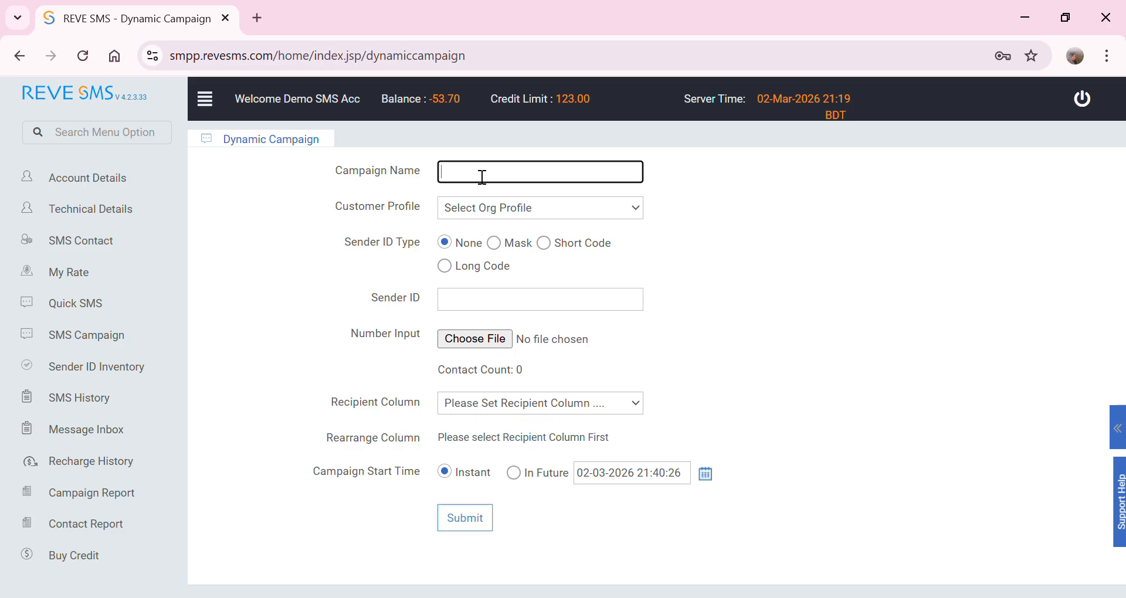
pyautogui.write('Campaign result')
# - Choose the Demo SMS Acc 02 HTTP customer profile and leave Sender ID Type at None
pyautogui.click(539, 206)
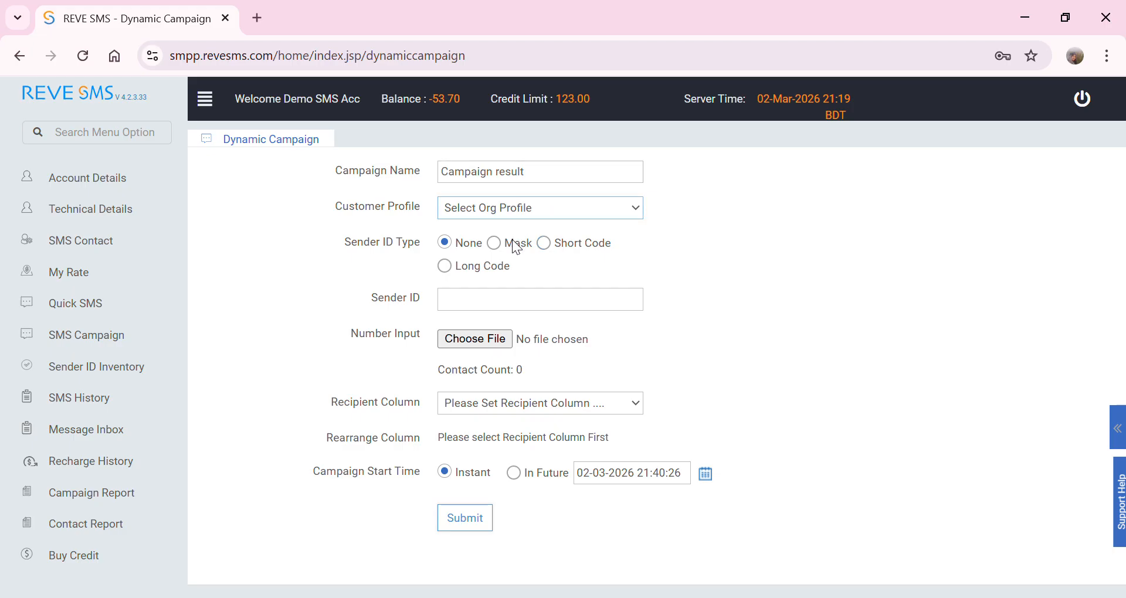
pyautogui.click(512, 252)
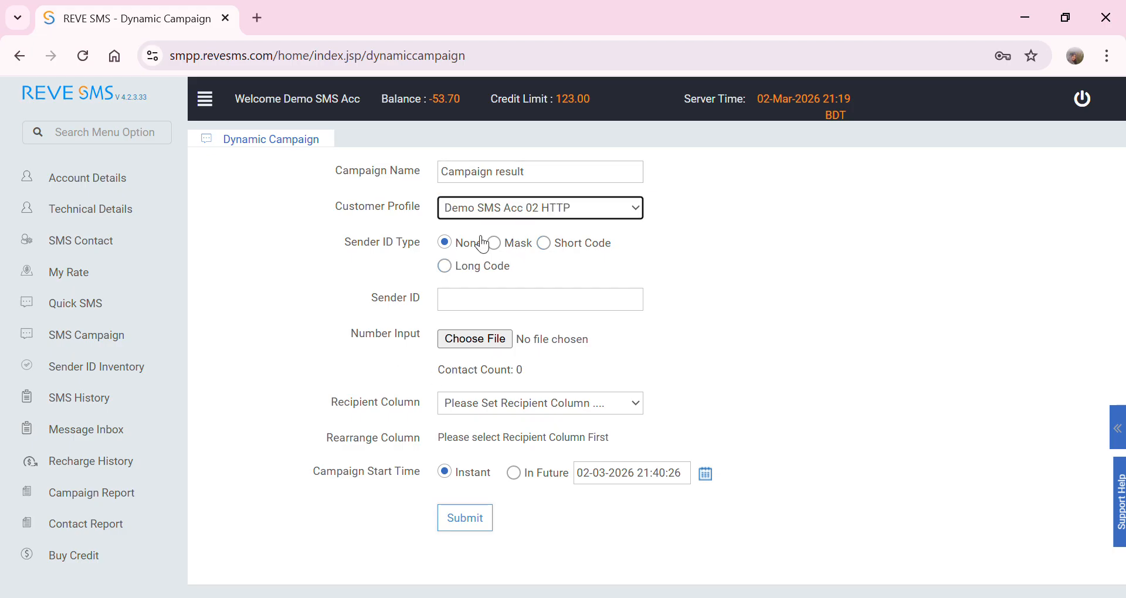
pyautogui.click(503, 247)
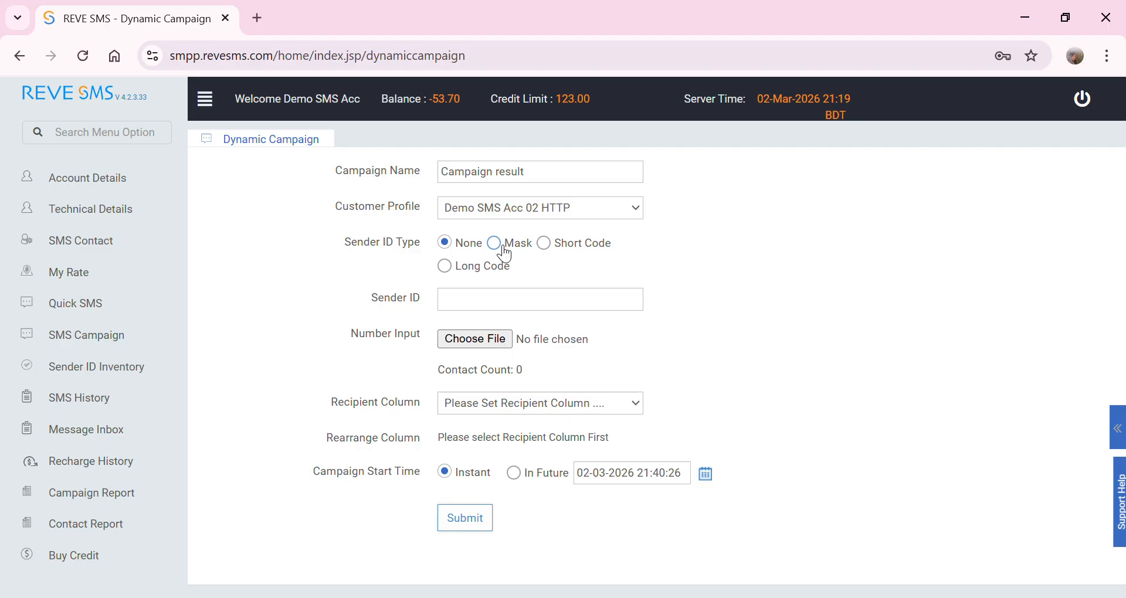
pyautogui.click(458, 251)
pyautogui.click(469, 308)
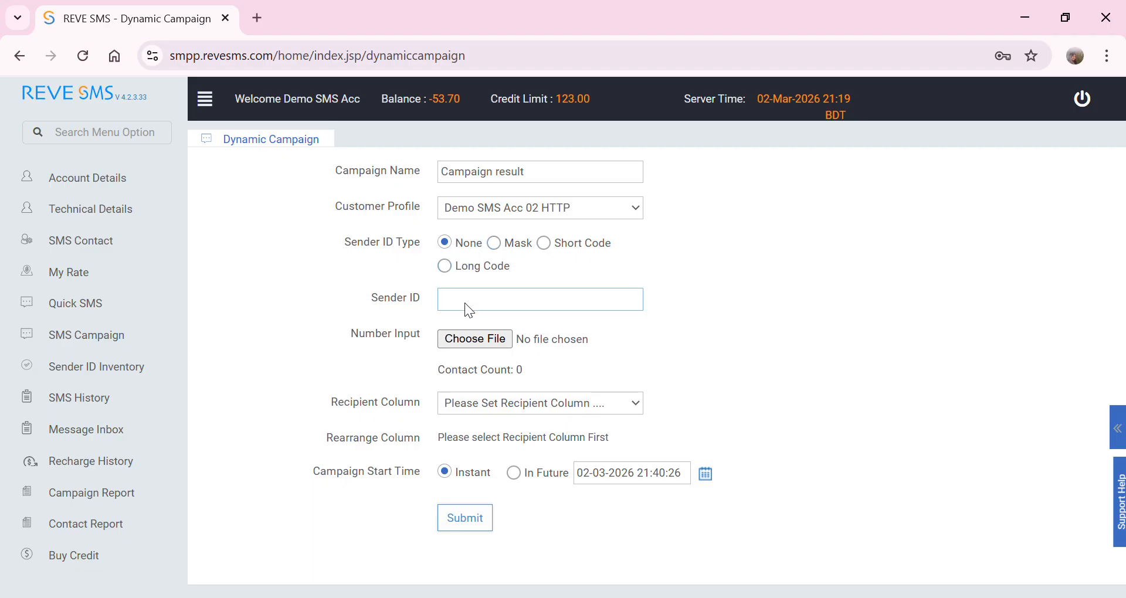
pyautogui.click(473, 343)
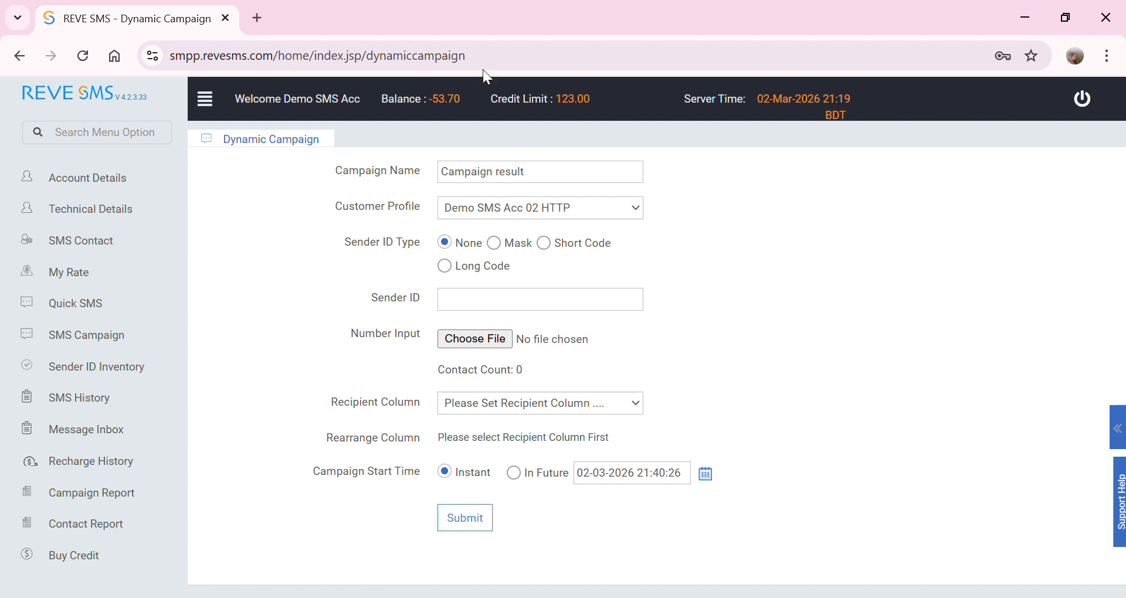
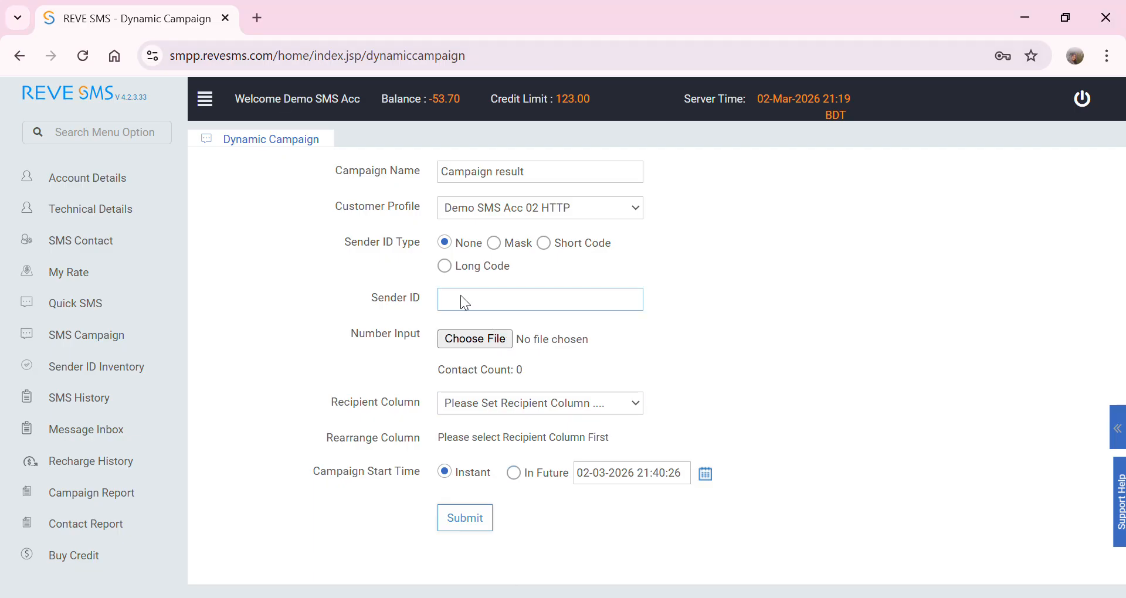
# - Upload number format.csv as the Number Input file and preview its three contacts
pyautogui.click(456, 345)
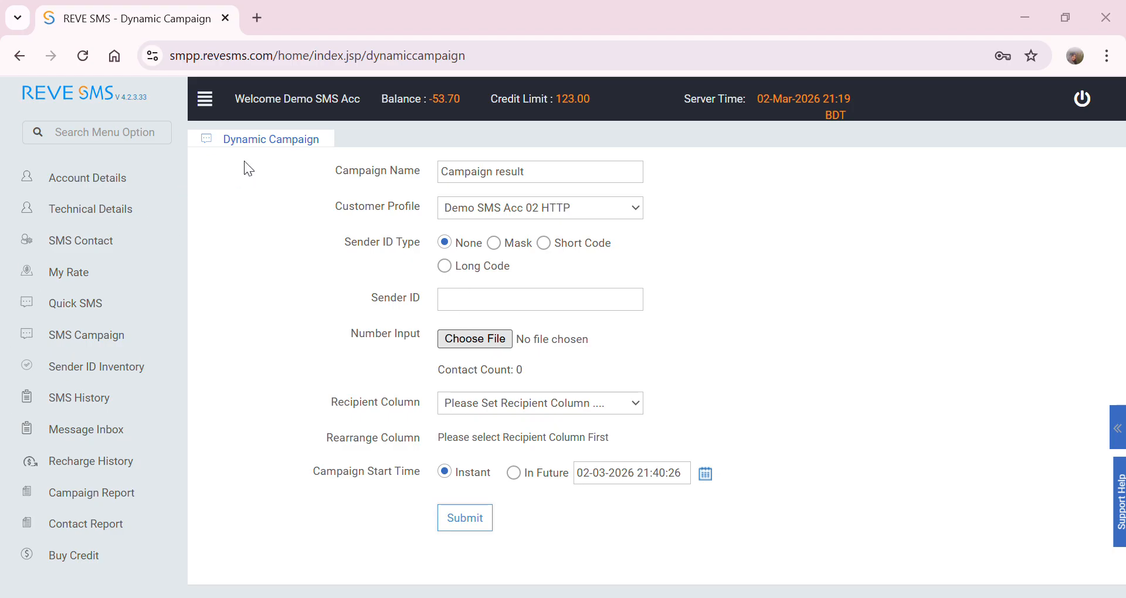
pyautogui.press('Return')
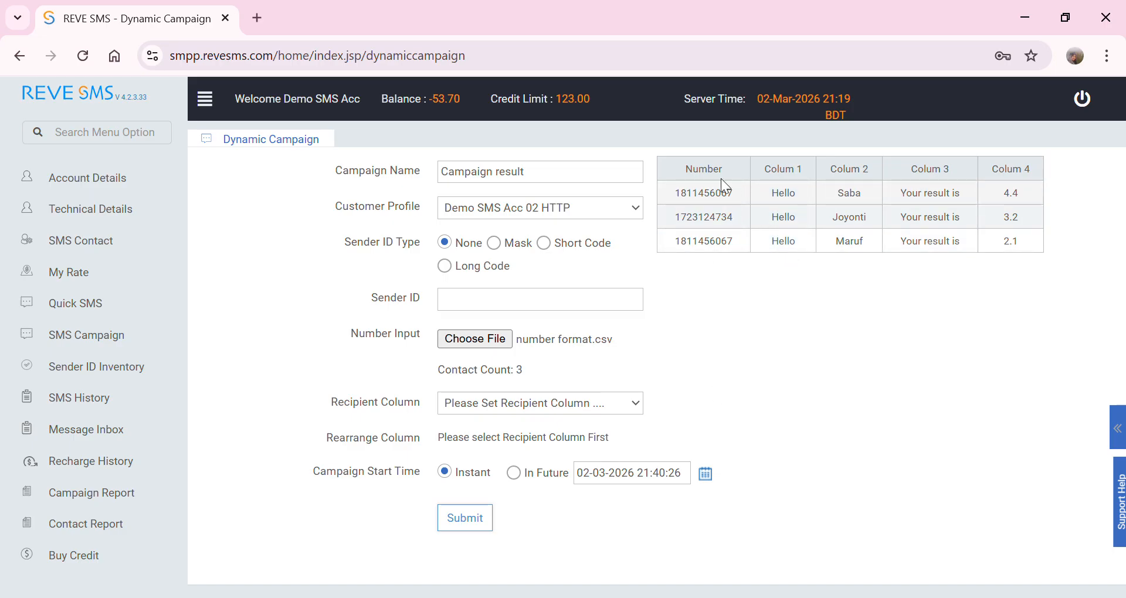
pyautogui.moveTo(678, 169); pyautogui.dragTo(728, 170)
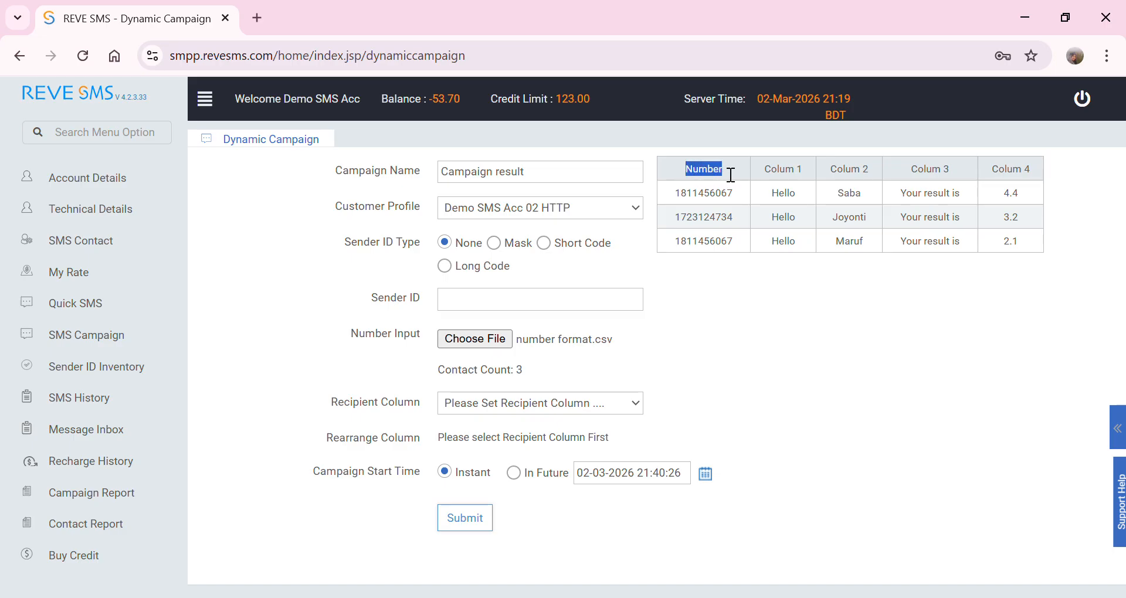
# - Use Number as the recipient column and reorder columns to 2, 3, 4, 1, ending the preview with Hello
pyautogui.click(457, 454)
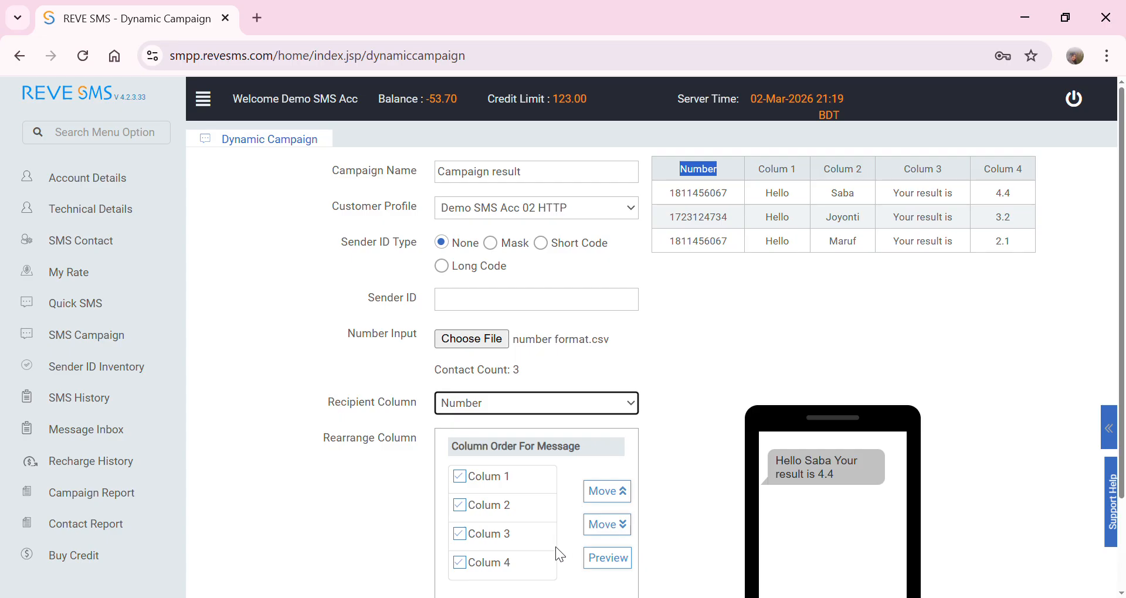
pyautogui.scroll(-2, 777, 500)
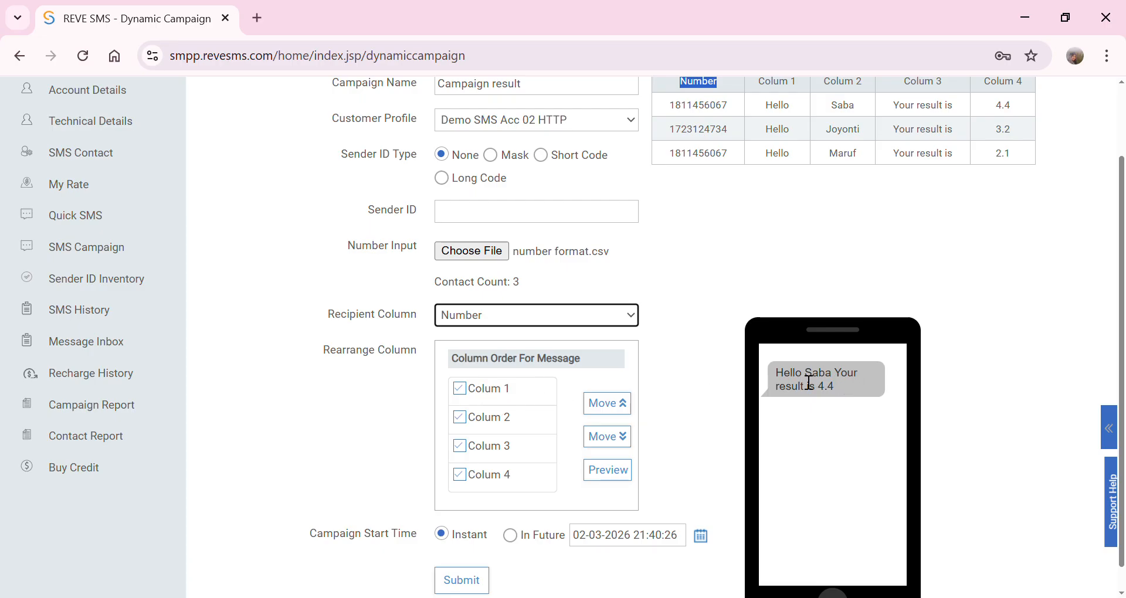
pyautogui.click(460, 388)
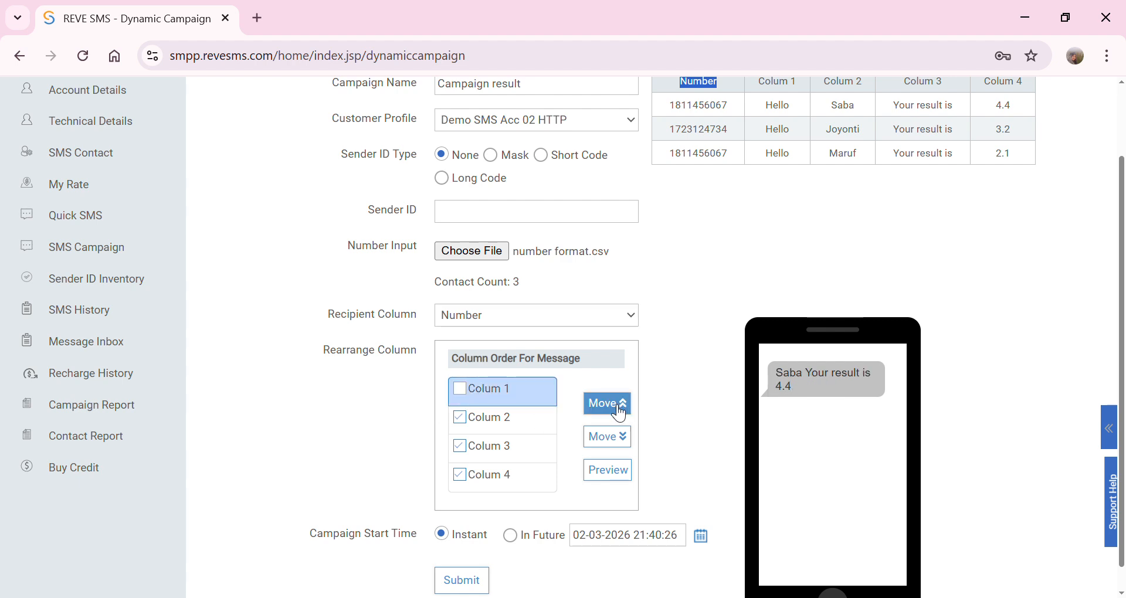
pyautogui.click(615, 444)
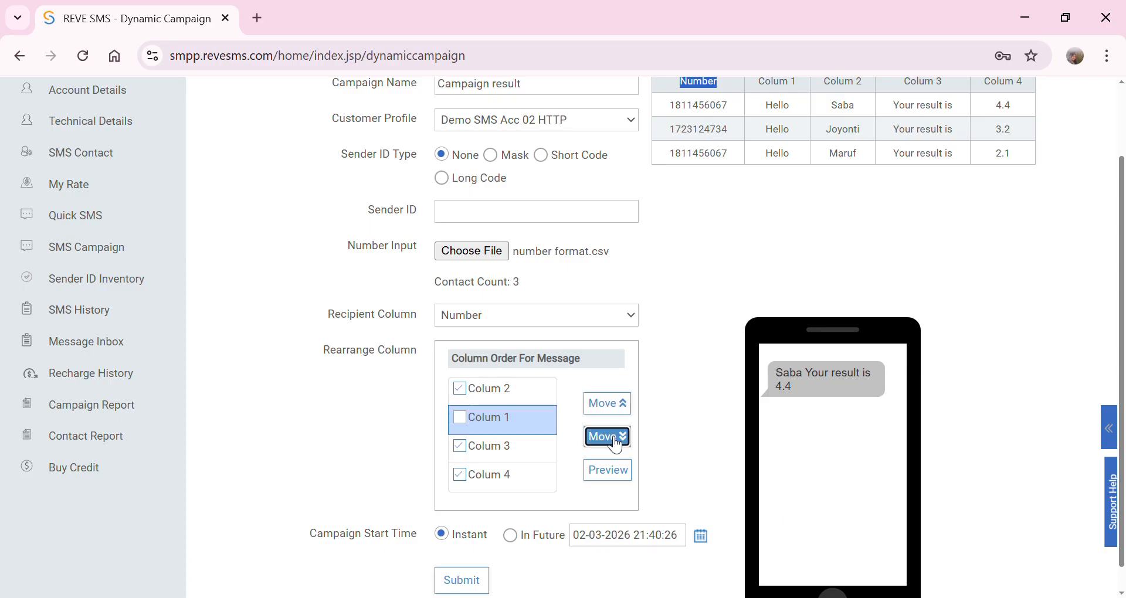
pyautogui.click(614, 444)
pyautogui.click(614, 444)
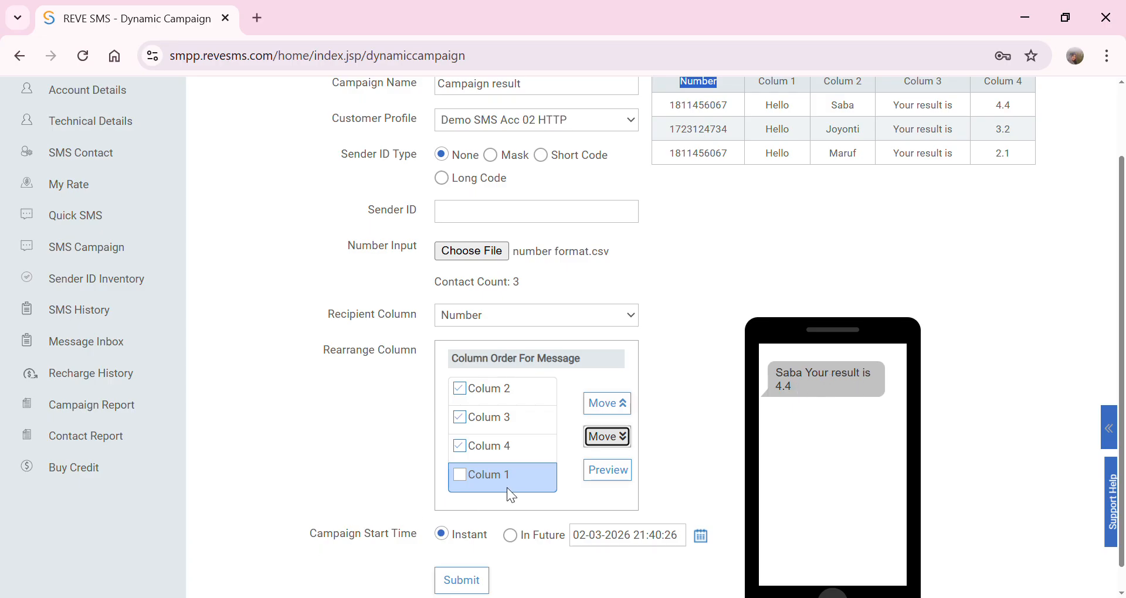
pyautogui.click(459, 474)
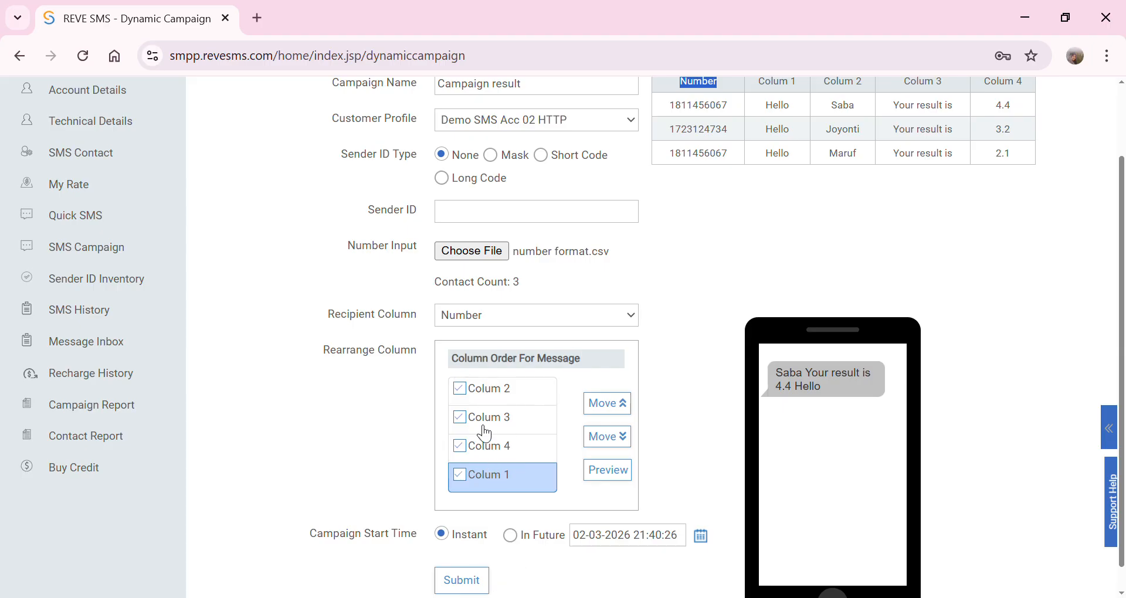
pyautogui.moveTo(799, 395); pyautogui.dragTo(769, 379)
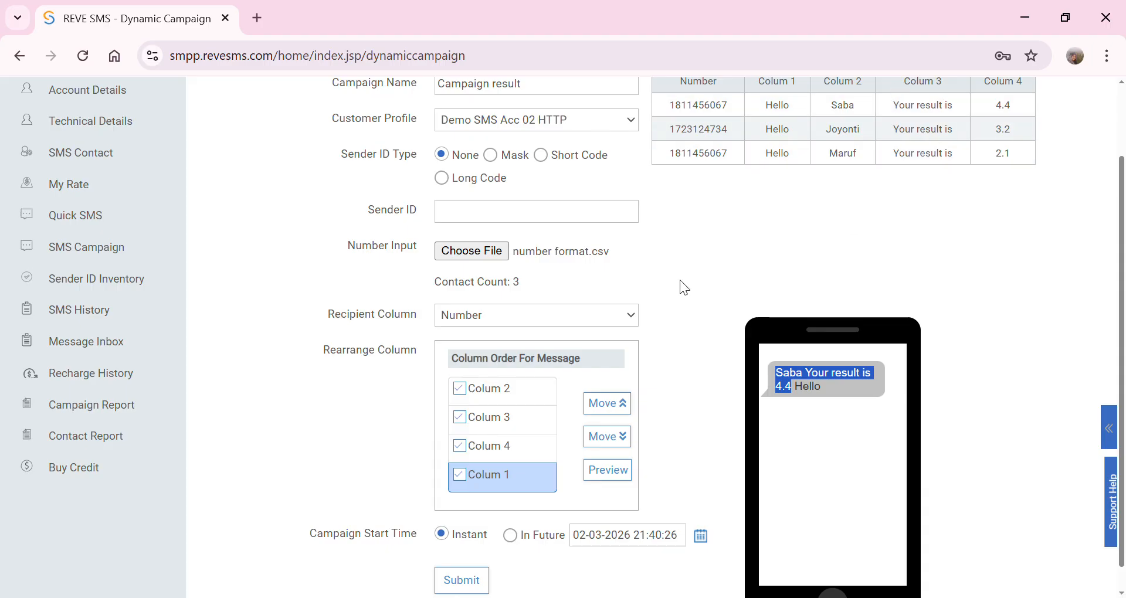
# - Move Colum 3 above Colum 2 and refresh the message preview
pyautogui.click(500, 421)
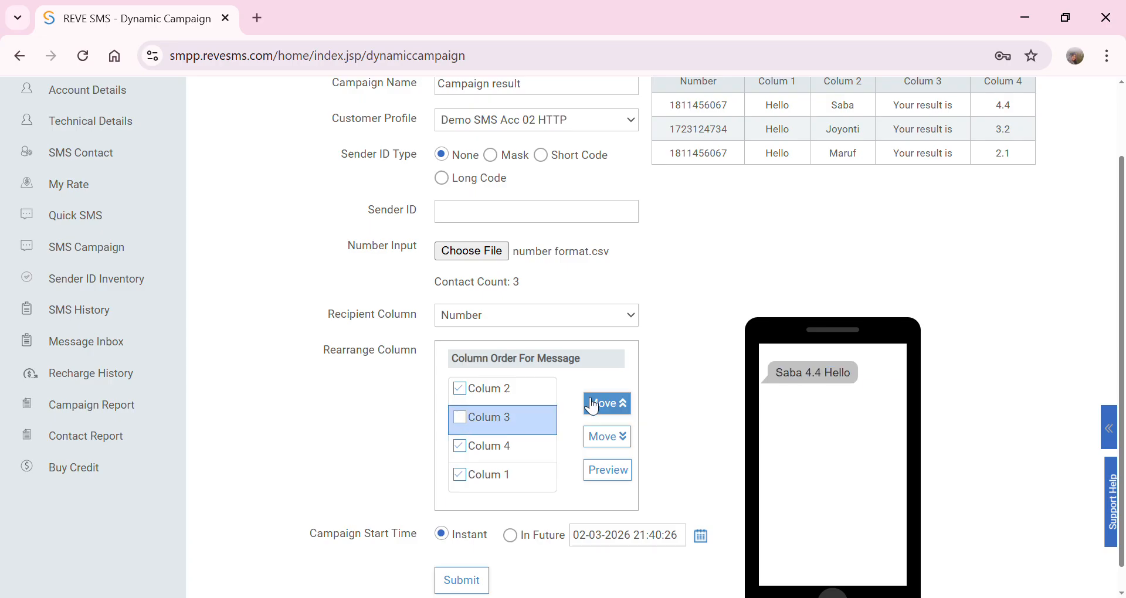
pyautogui.click(610, 410)
pyautogui.click(609, 410)
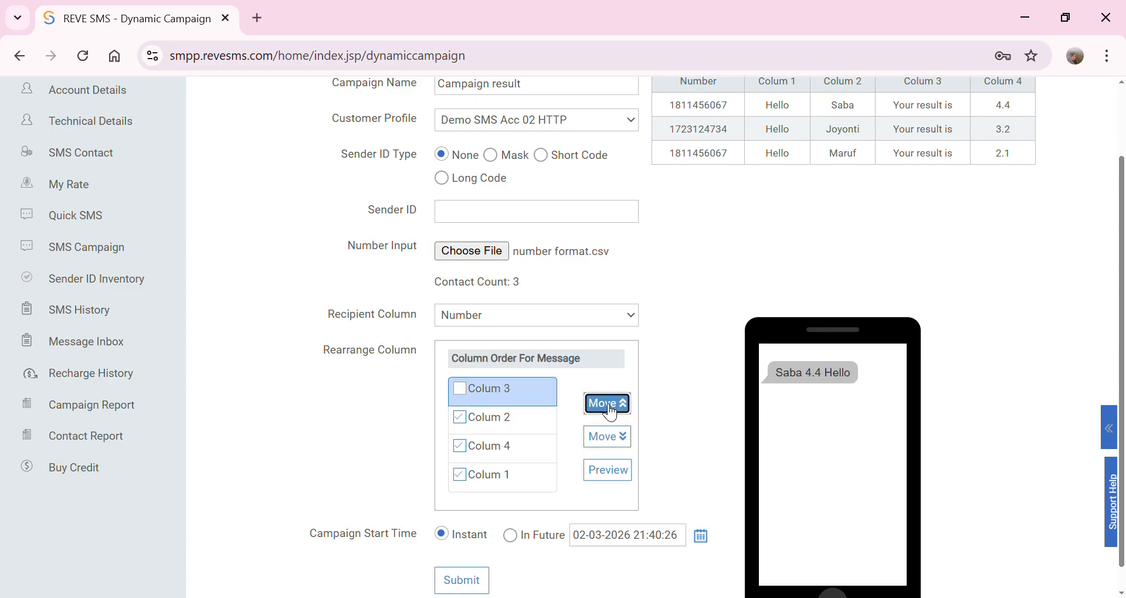
pyautogui.scroll(-1, 479, 469)
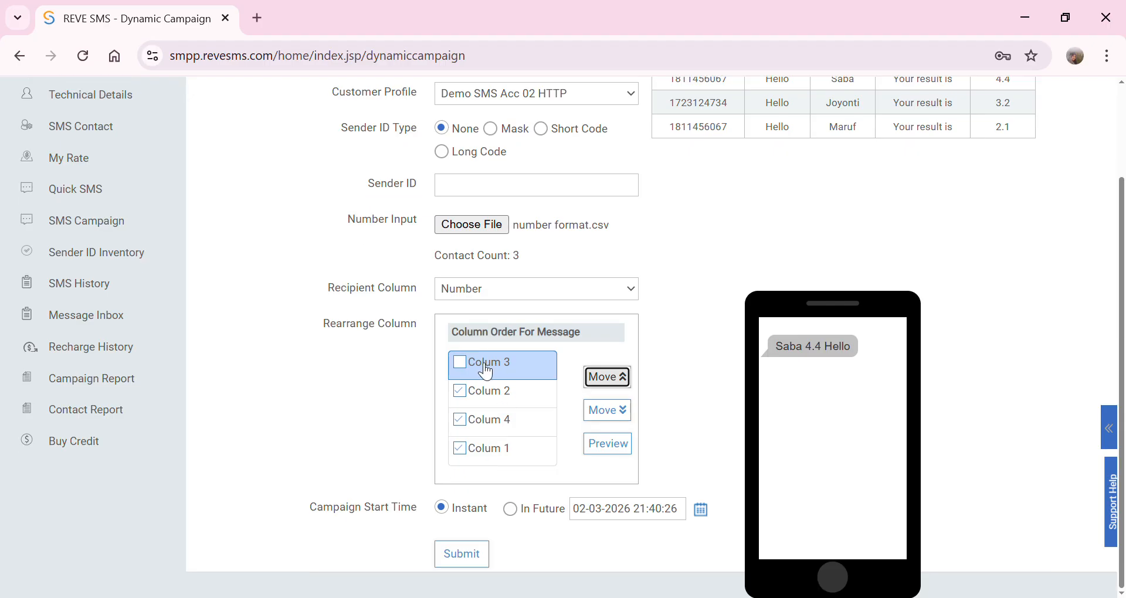
pyautogui.click(460, 362)
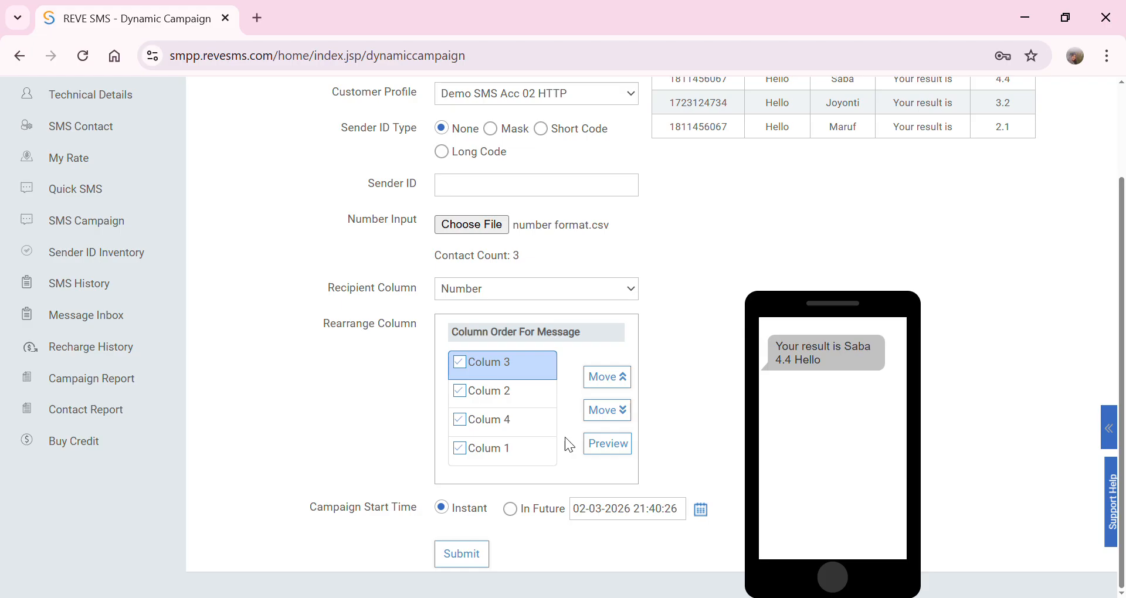
pyautogui.click(607, 444)
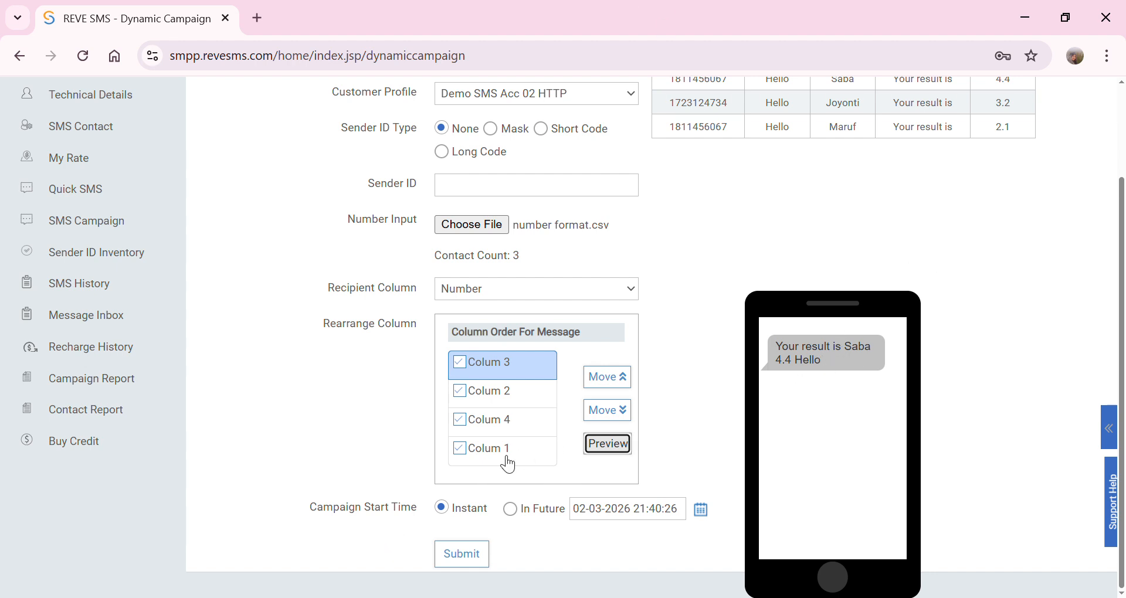
# - Move Colum 1 to the top and Colum 2 above Colum 3, then go to SMS Campaign
pyautogui.click(471, 451)
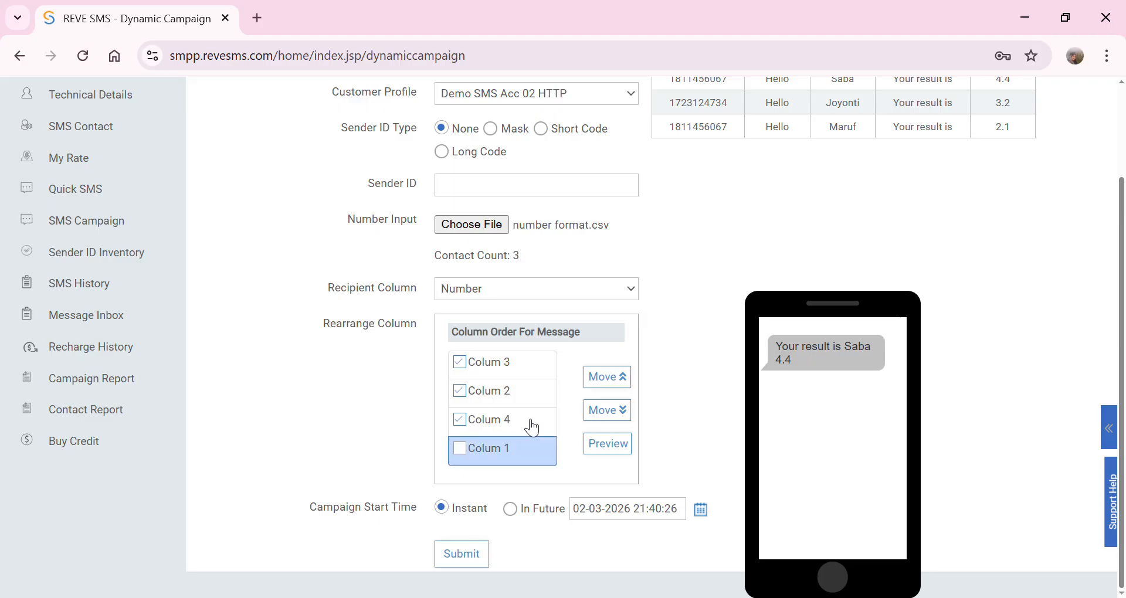
pyautogui.click(621, 378)
pyautogui.click(622, 380)
pyautogui.click(621, 378)
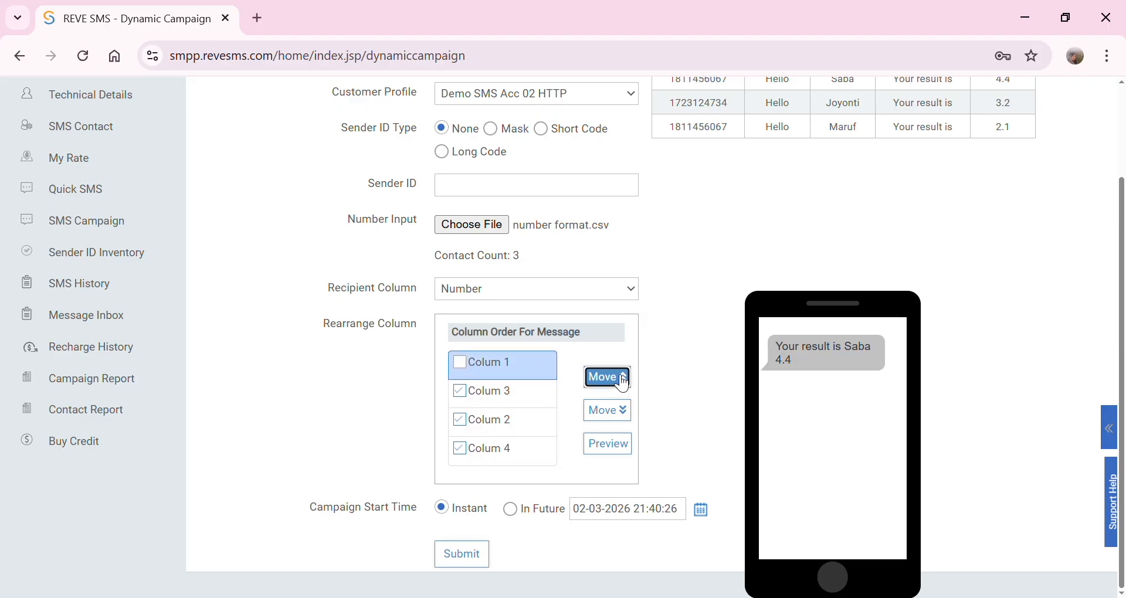
pyautogui.click(459, 363)
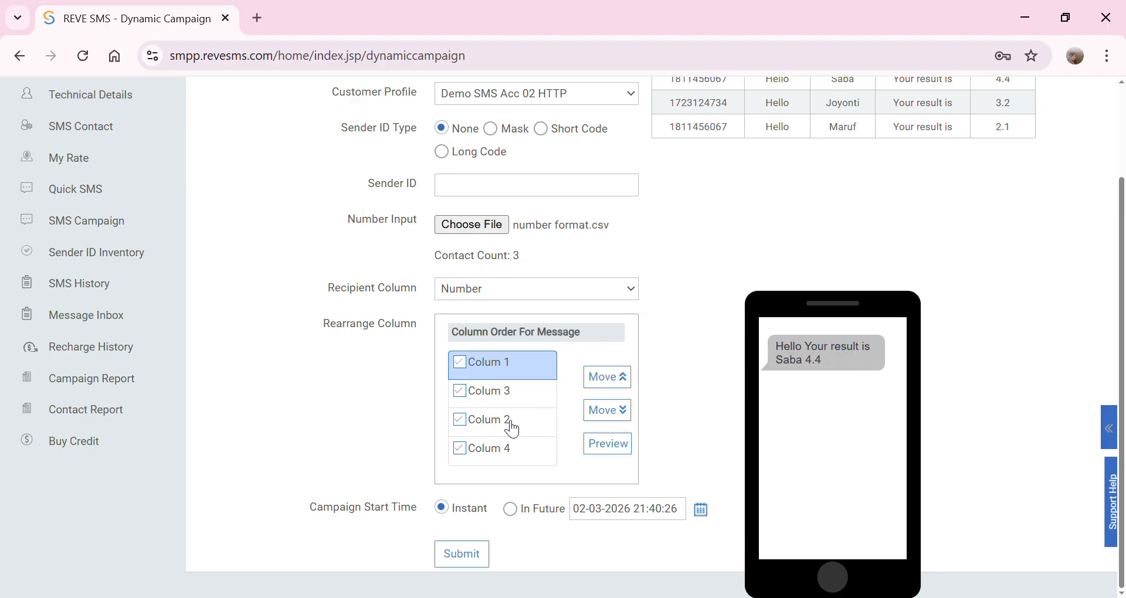
pyautogui.click(459, 420)
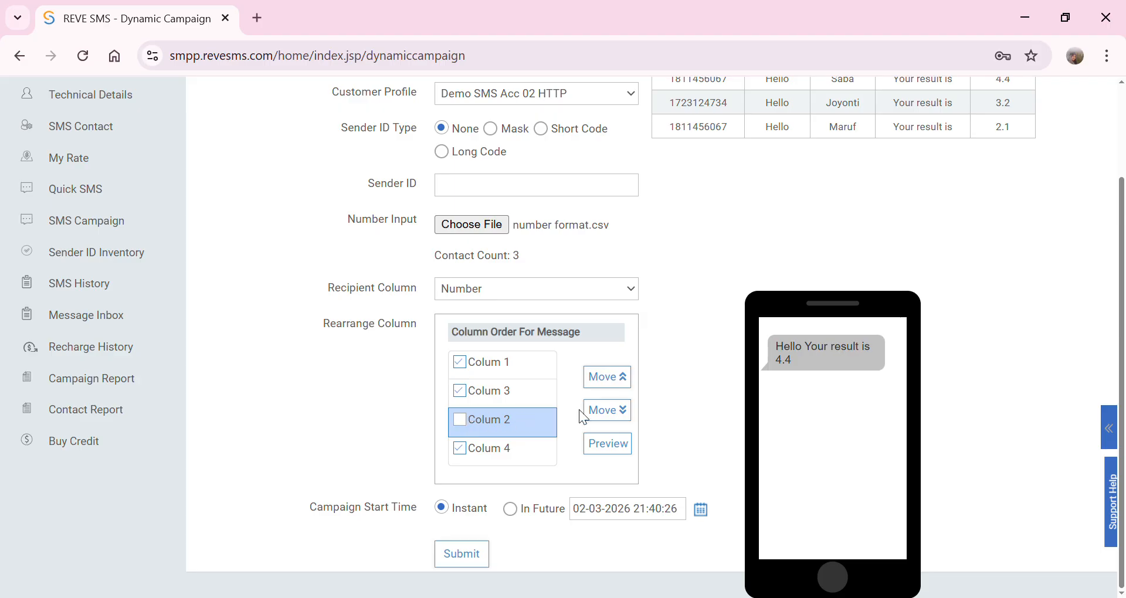
pyautogui.click(621, 388)
pyautogui.click(460, 390)
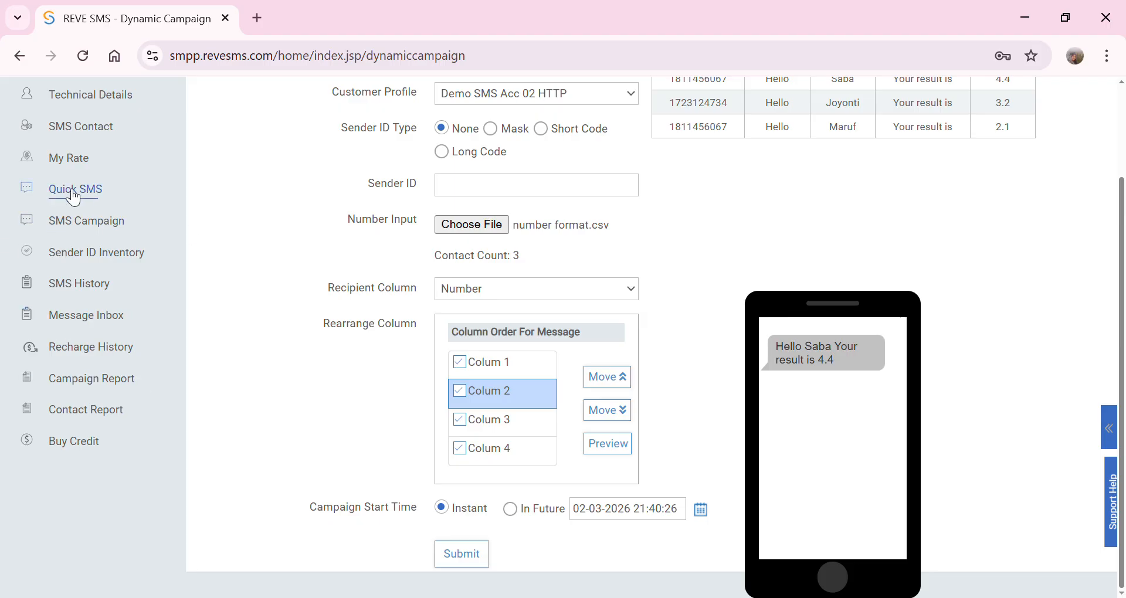
pyautogui.click(93, 234)
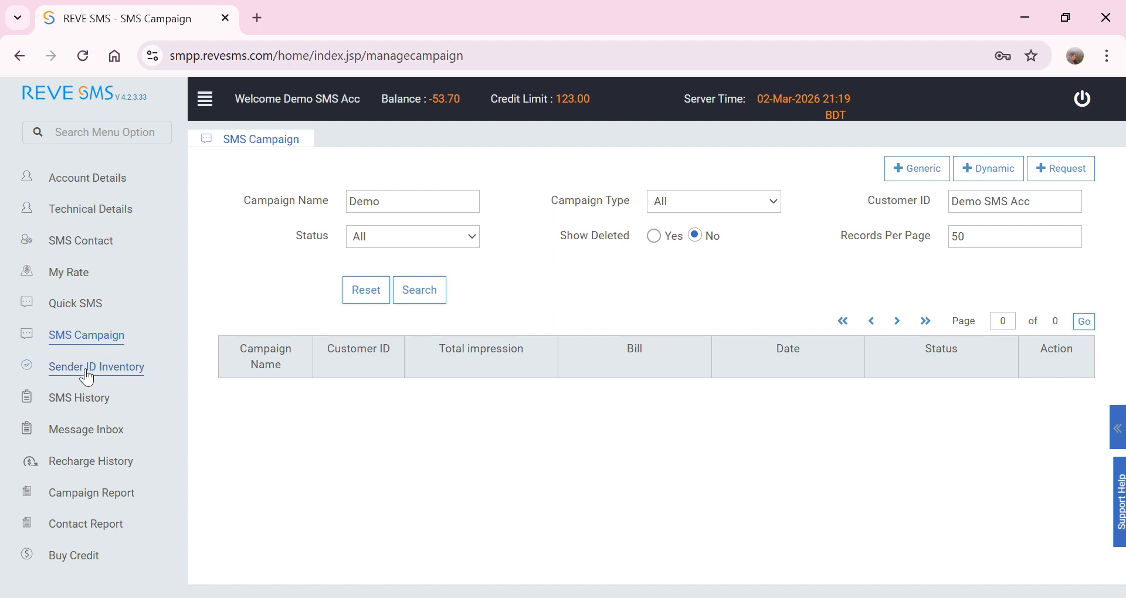
# - Browse the Sender ID Inventory page and its Sender ID filter, then go to SMS History
pyautogui.click(85, 368)
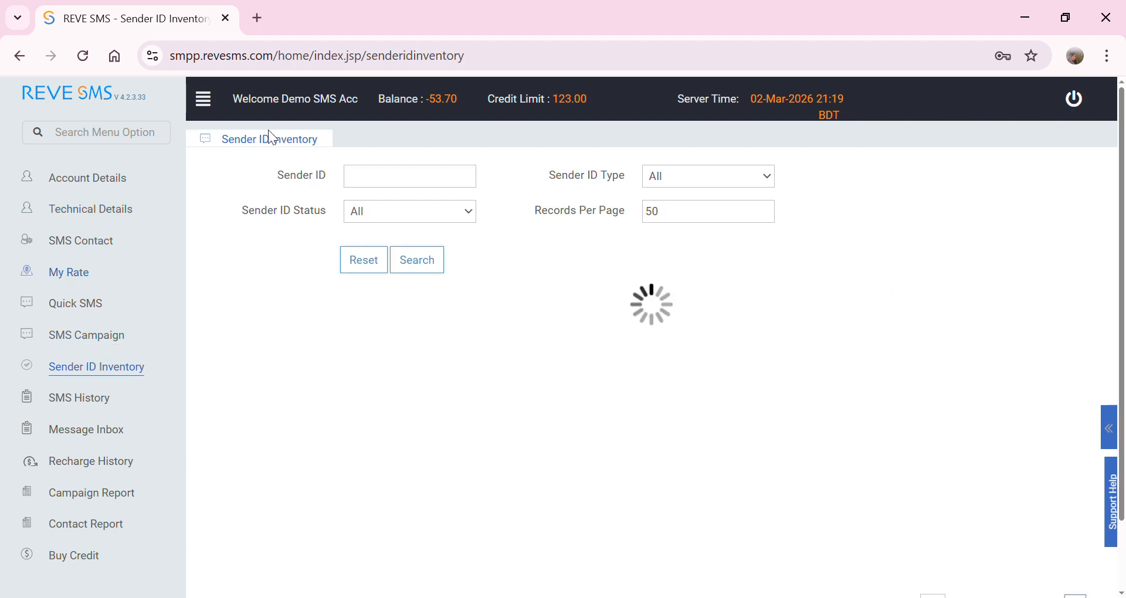
pyautogui.click(356, 174)
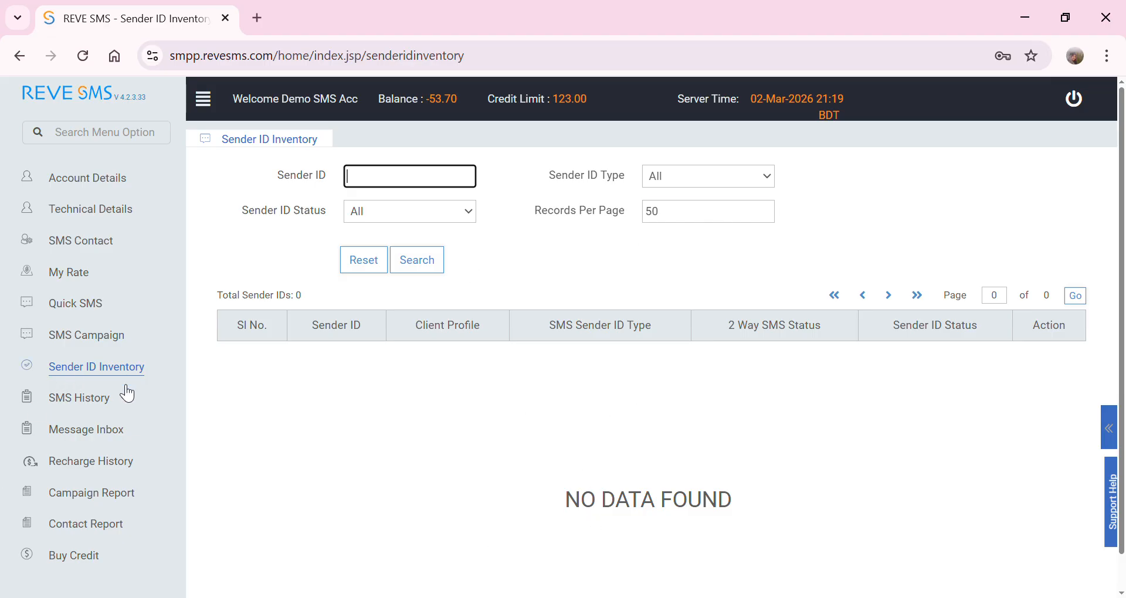
pyautogui.click(82, 408)
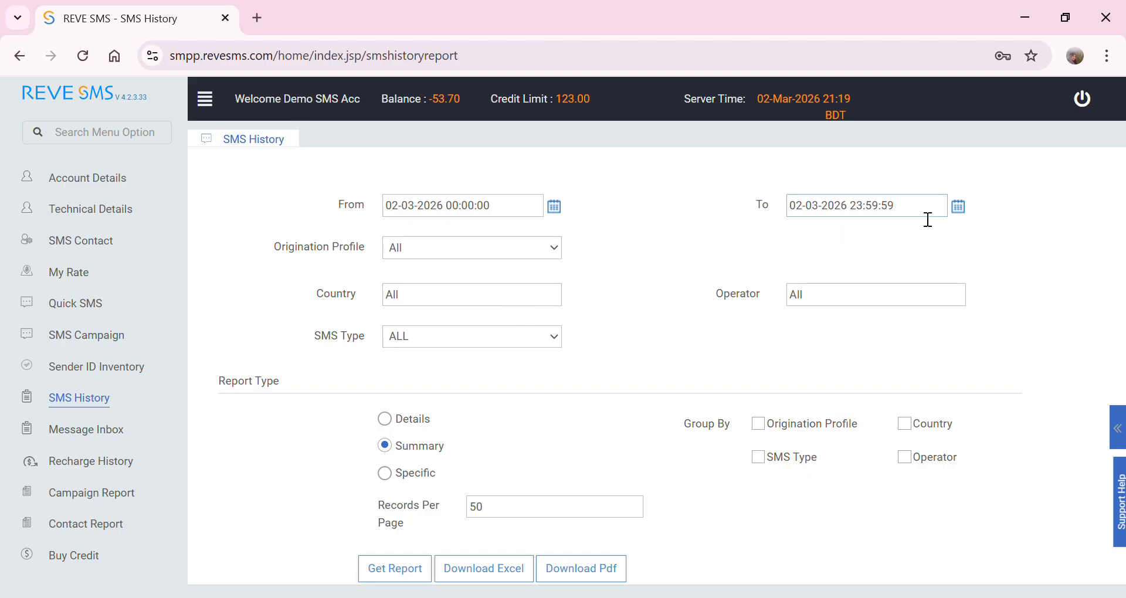
# - Check the From/To dates and filter by the demo HTTP origination profile, keeping the Summary report
pyautogui.click(455, 208)
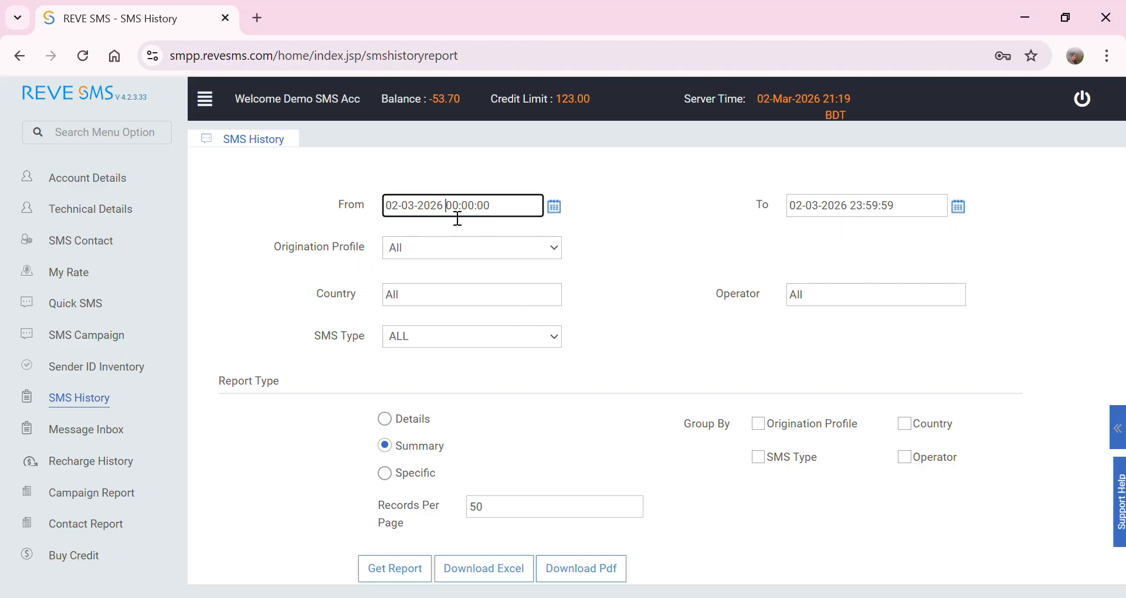
pyautogui.moveTo(446, 206); pyautogui.dragTo(593, 209)
pyautogui.click(865, 213)
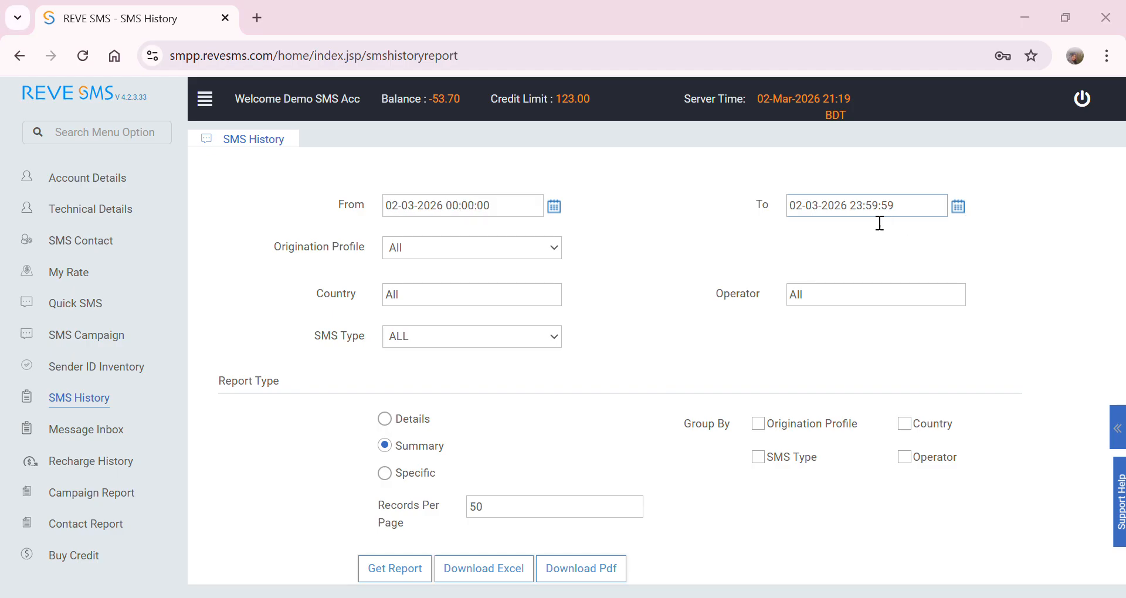
pyautogui.click(727, 276)
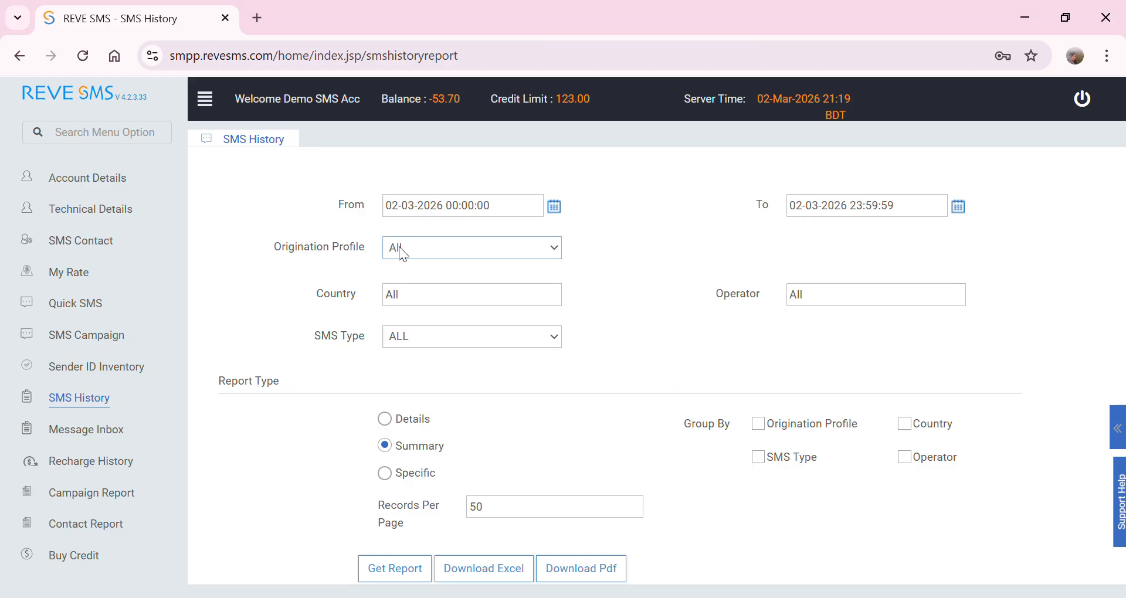
pyautogui.click(411, 286)
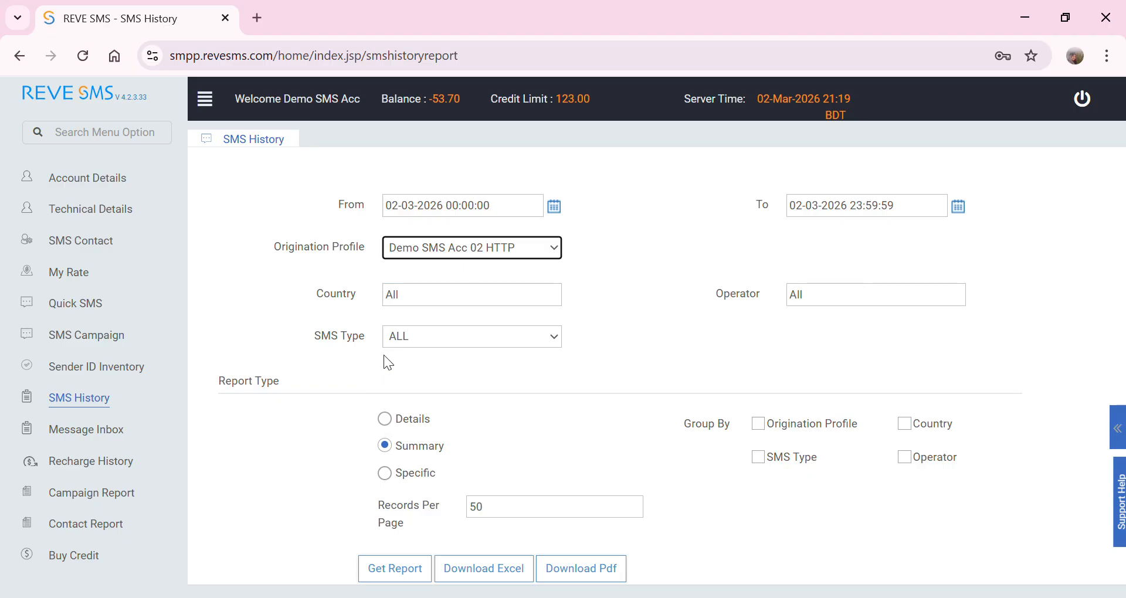
pyautogui.click(384, 418)
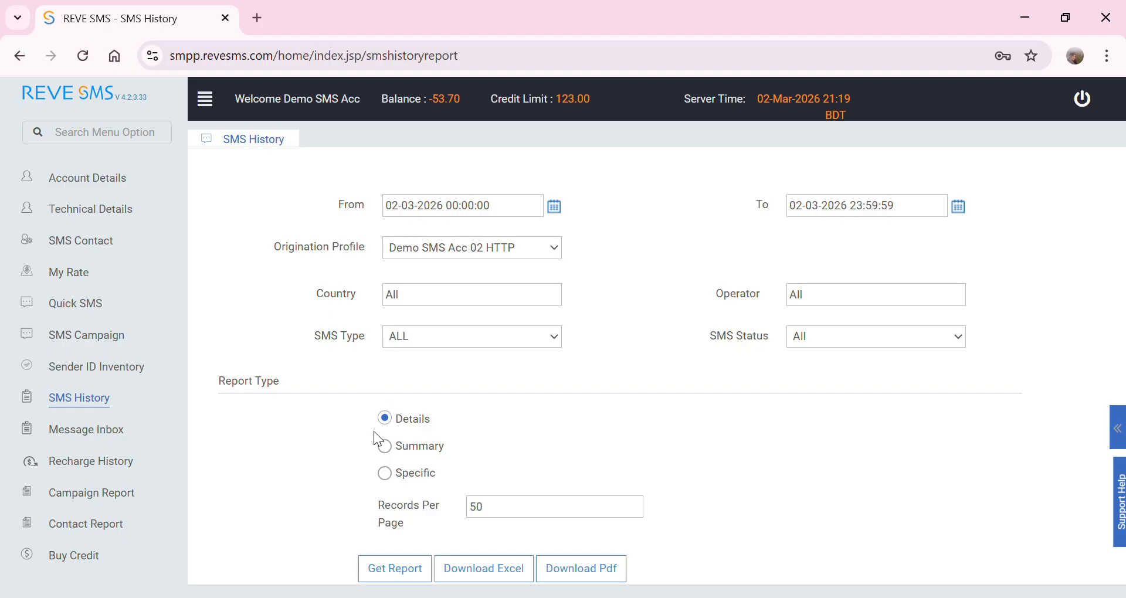
pyautogui.click(432, 460)
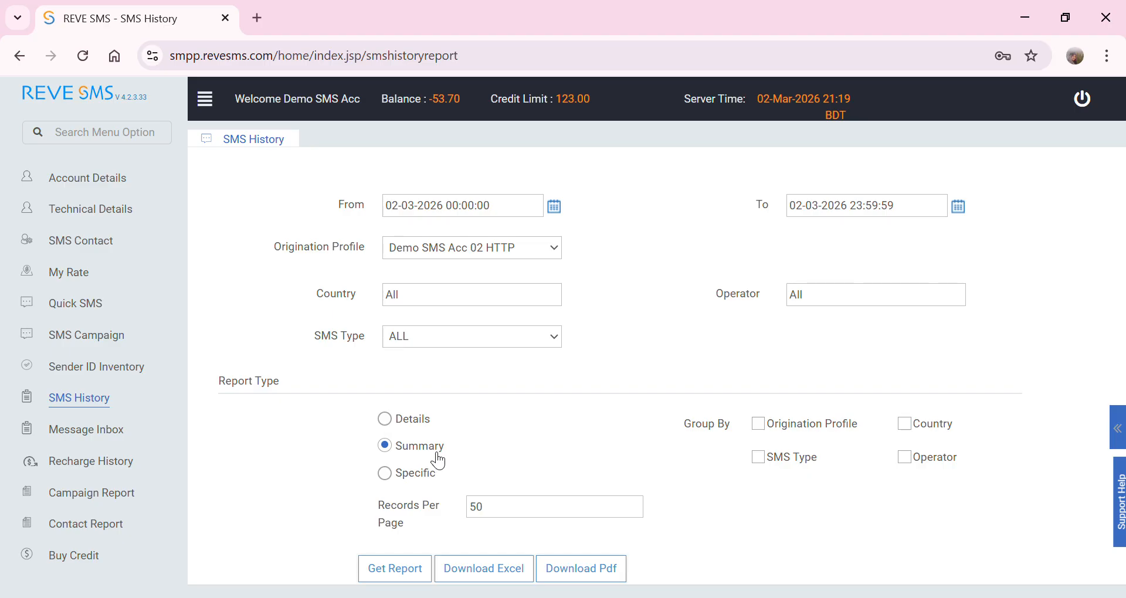
# - Set up a Specific SMS History search for a receiver phone number, then go to Message Inbox
pyautogui.click(414, 476)
pyautogui.scroll(-2, 415, 478)
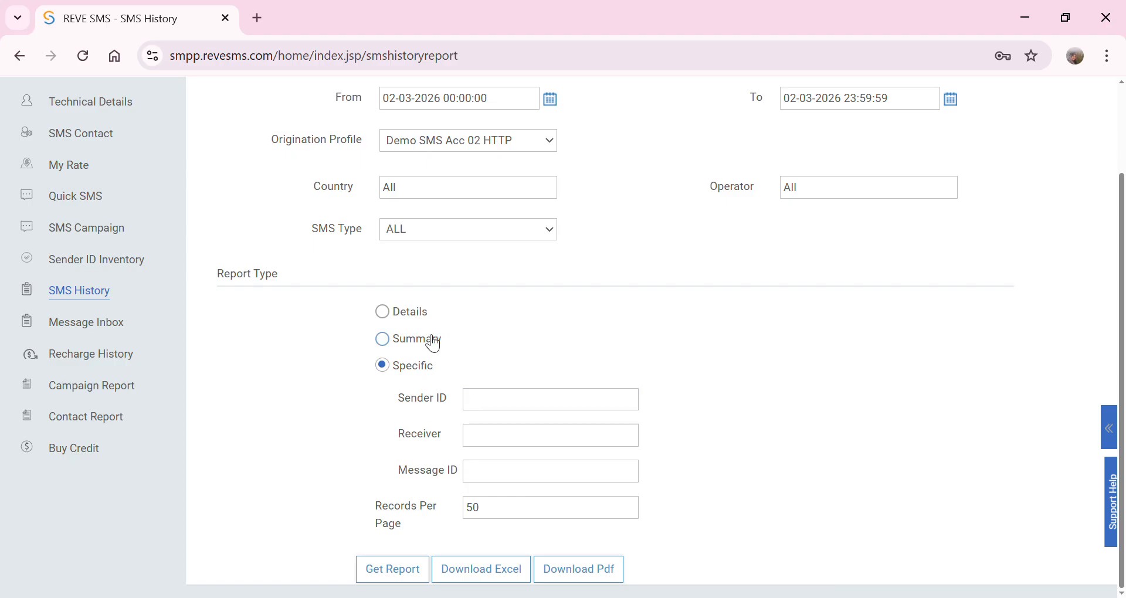
pyautogui.click(526, 407)
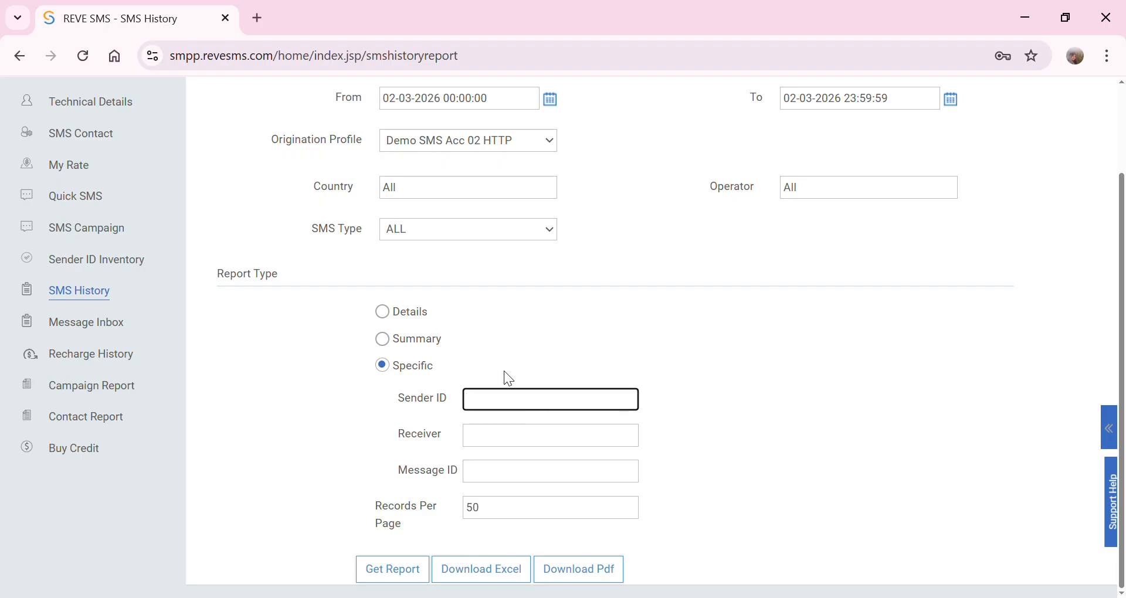
pyautogui.click(492, 448)
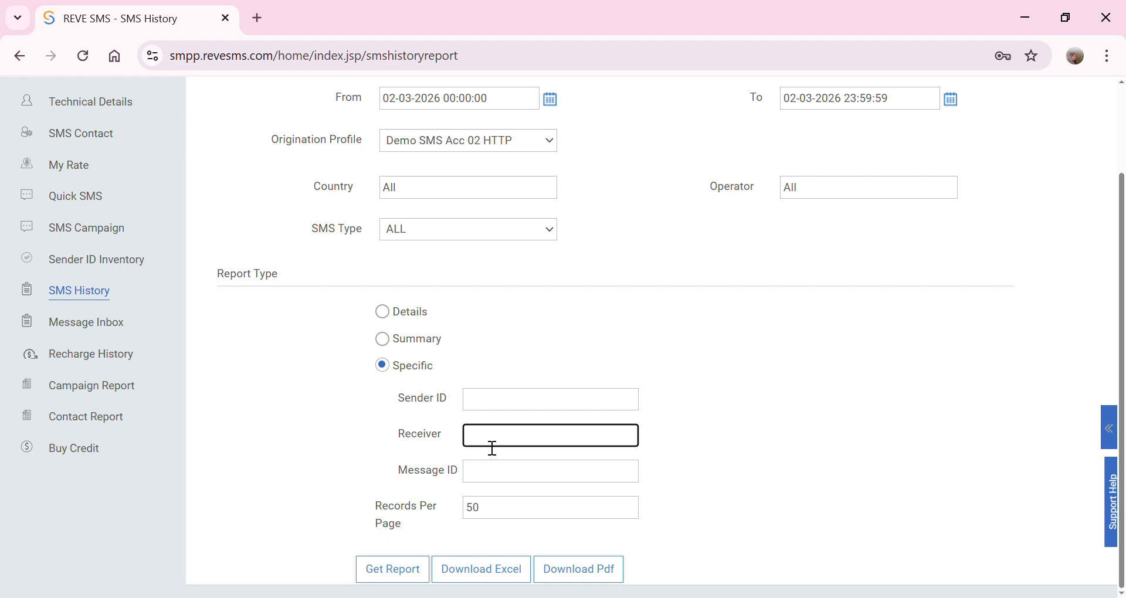
pyautogui.write('017234567')
pyautogui.click(512, 473)
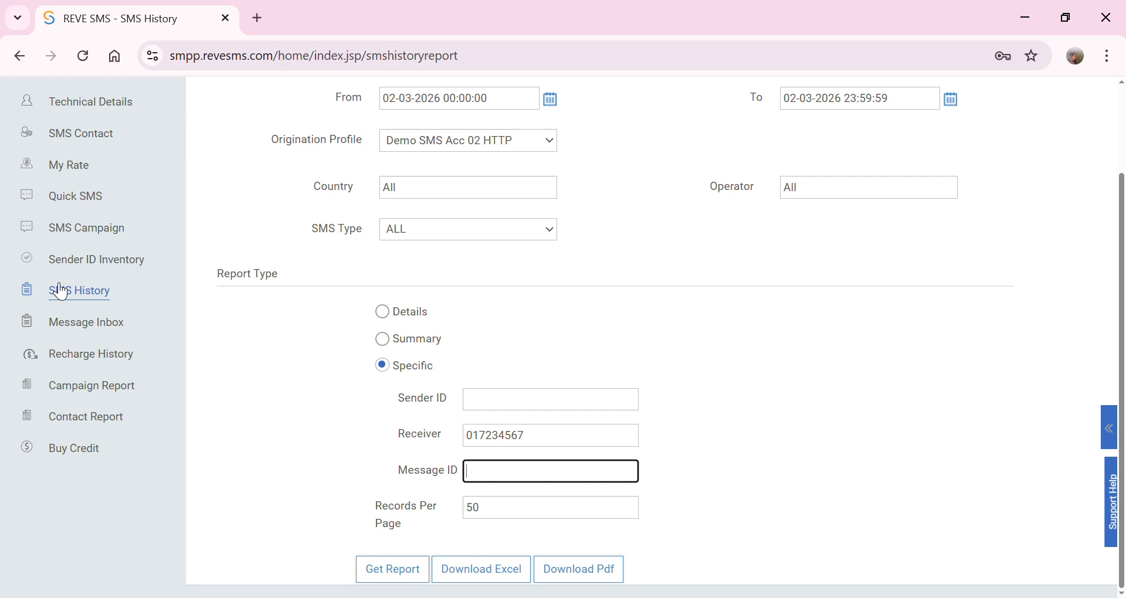
pyautogui.click(89, 328)
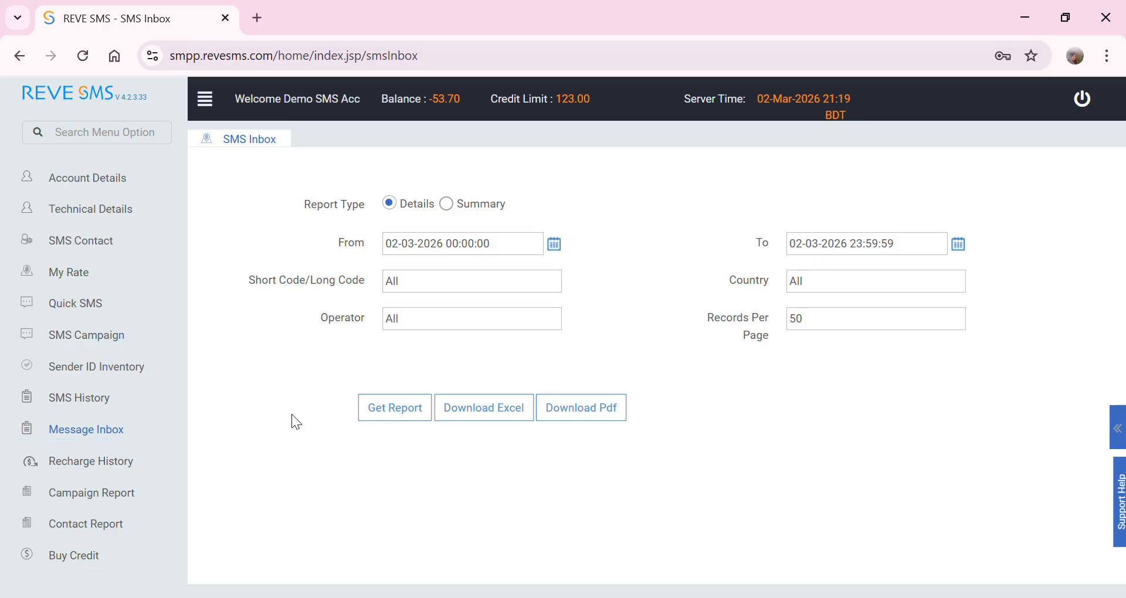
# - View Recharge History and SMS Campaign History, then look through the Account Details edit form
pyautogui.click(80, 469)
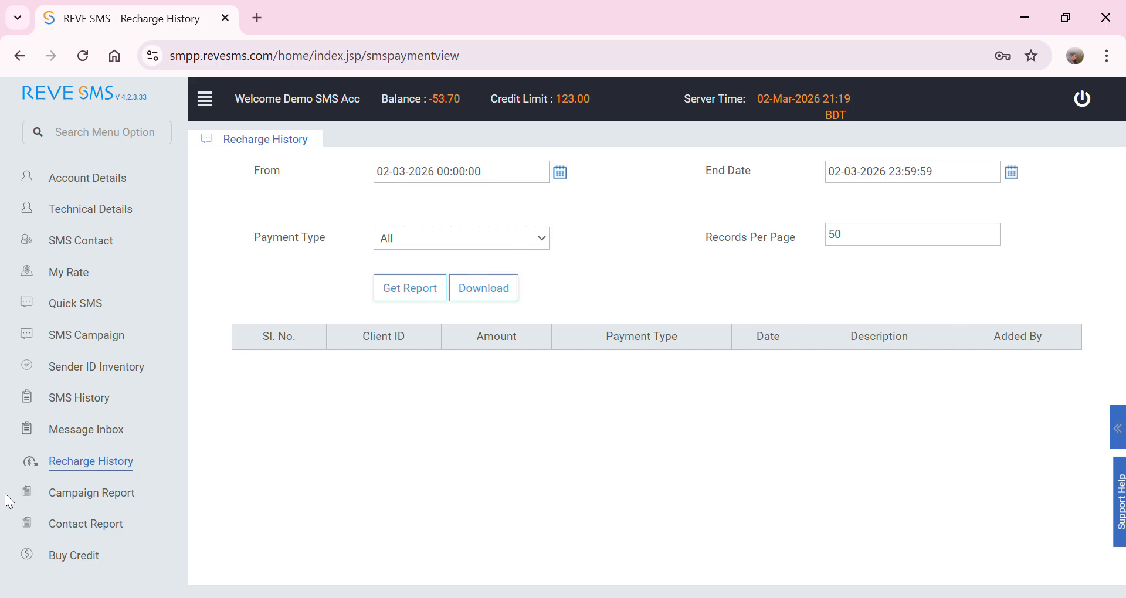
pyautogui.click(88, 497)
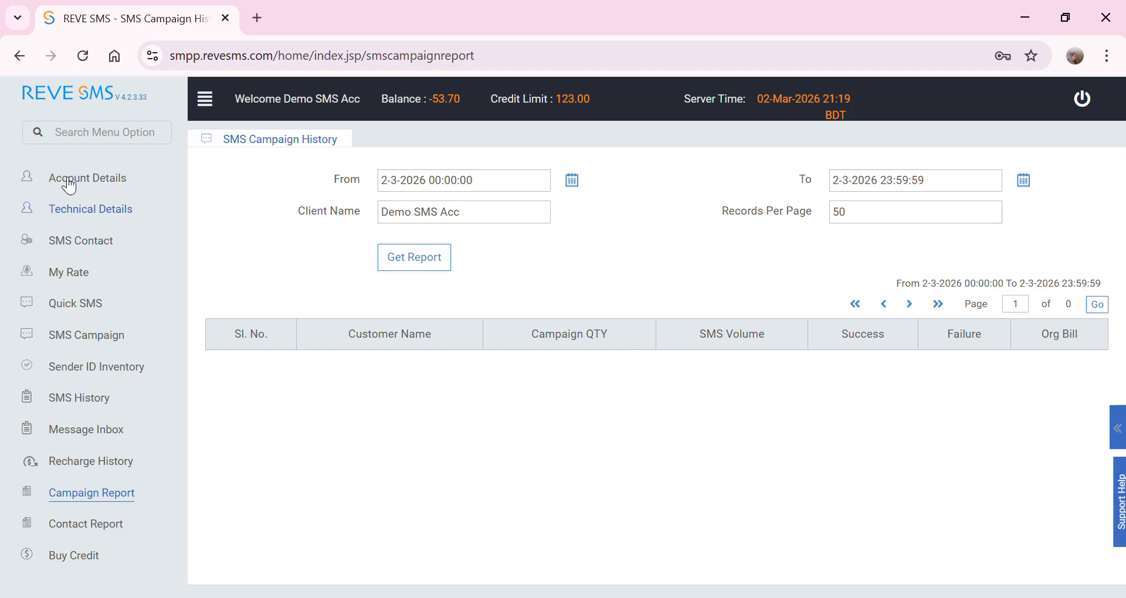
pyautogui.click(100, 182)
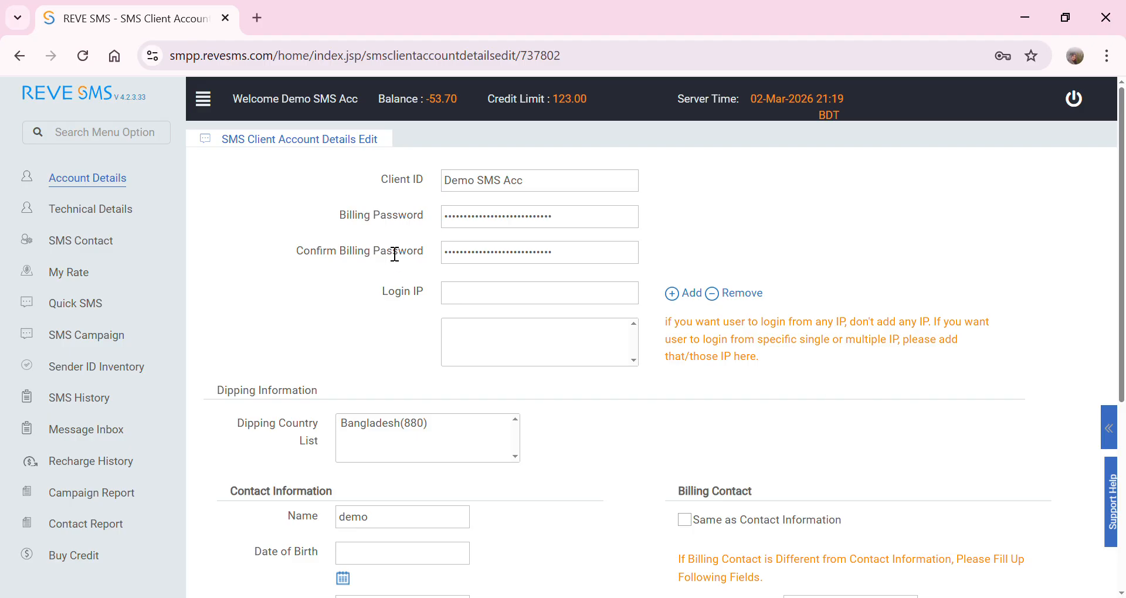
pyautogui.click(491, 218)
pyautogui.scroll(-3, 21, 507)
pyautogui.scroll(3, 771, 347)
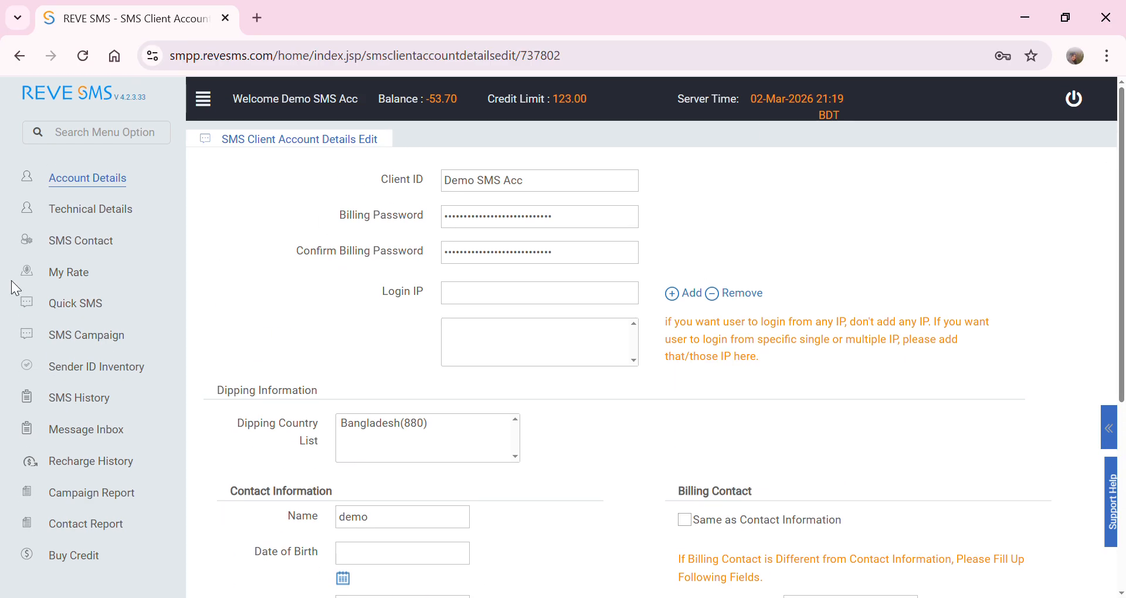